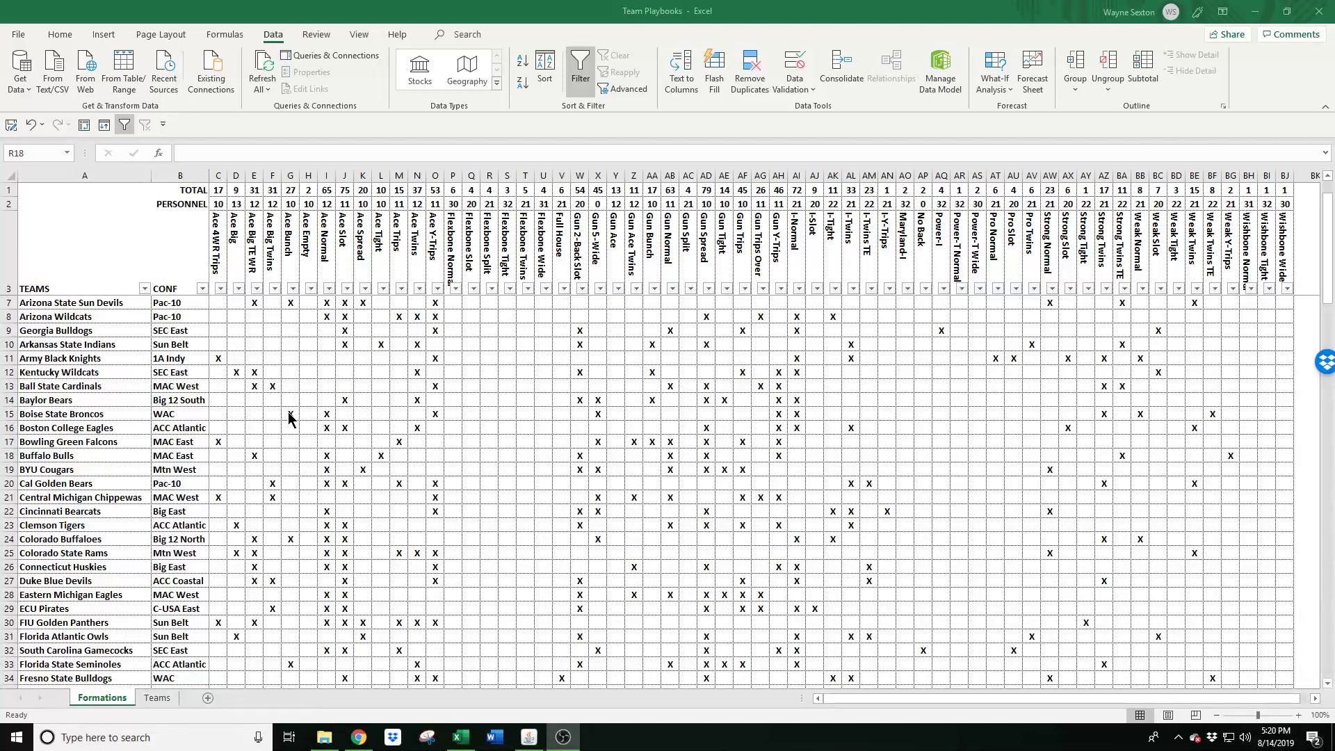
click(493, 395)
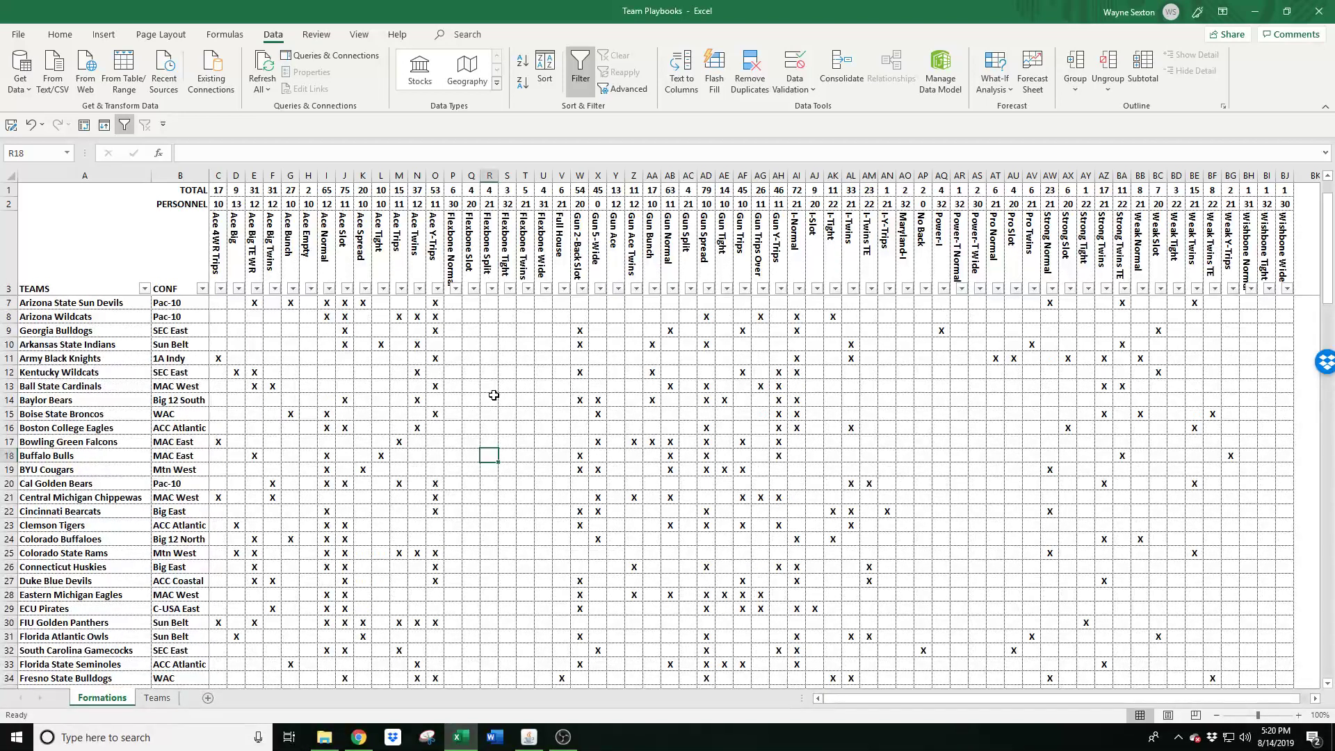
click(494, 397)
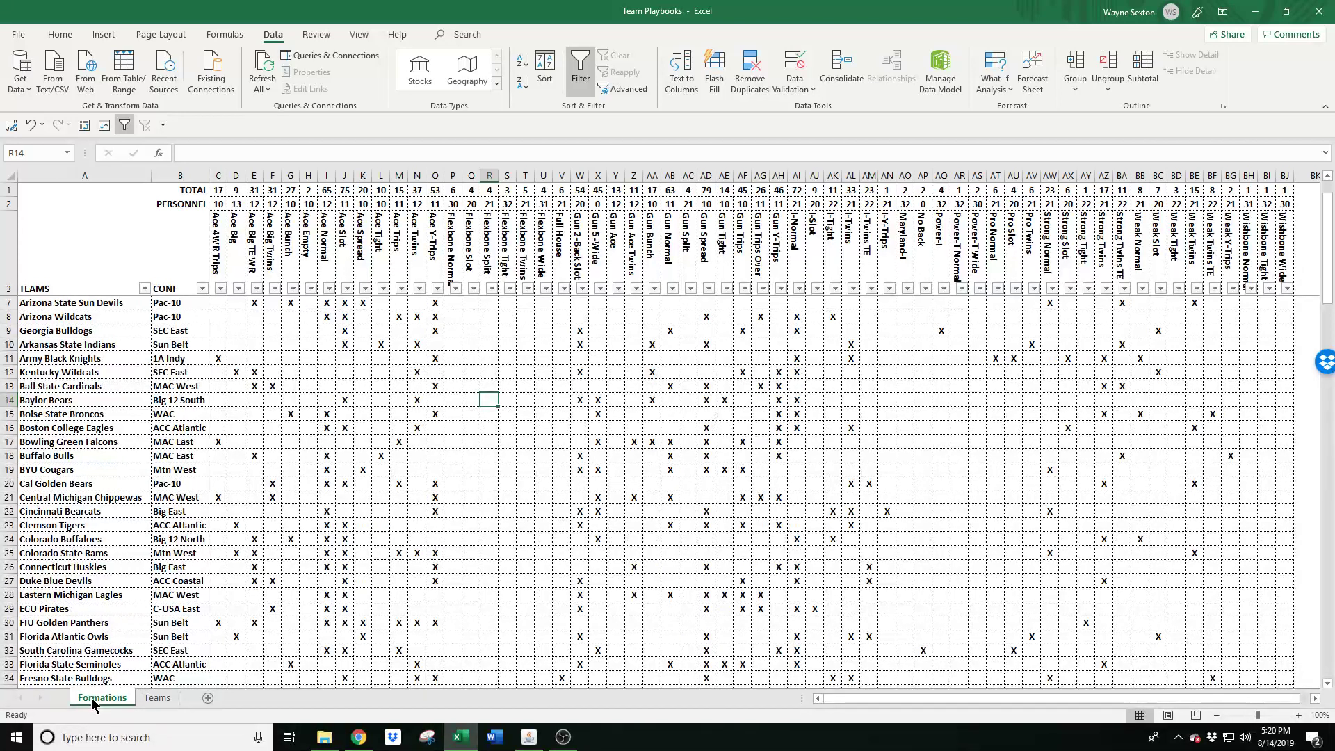
click(537, 473)
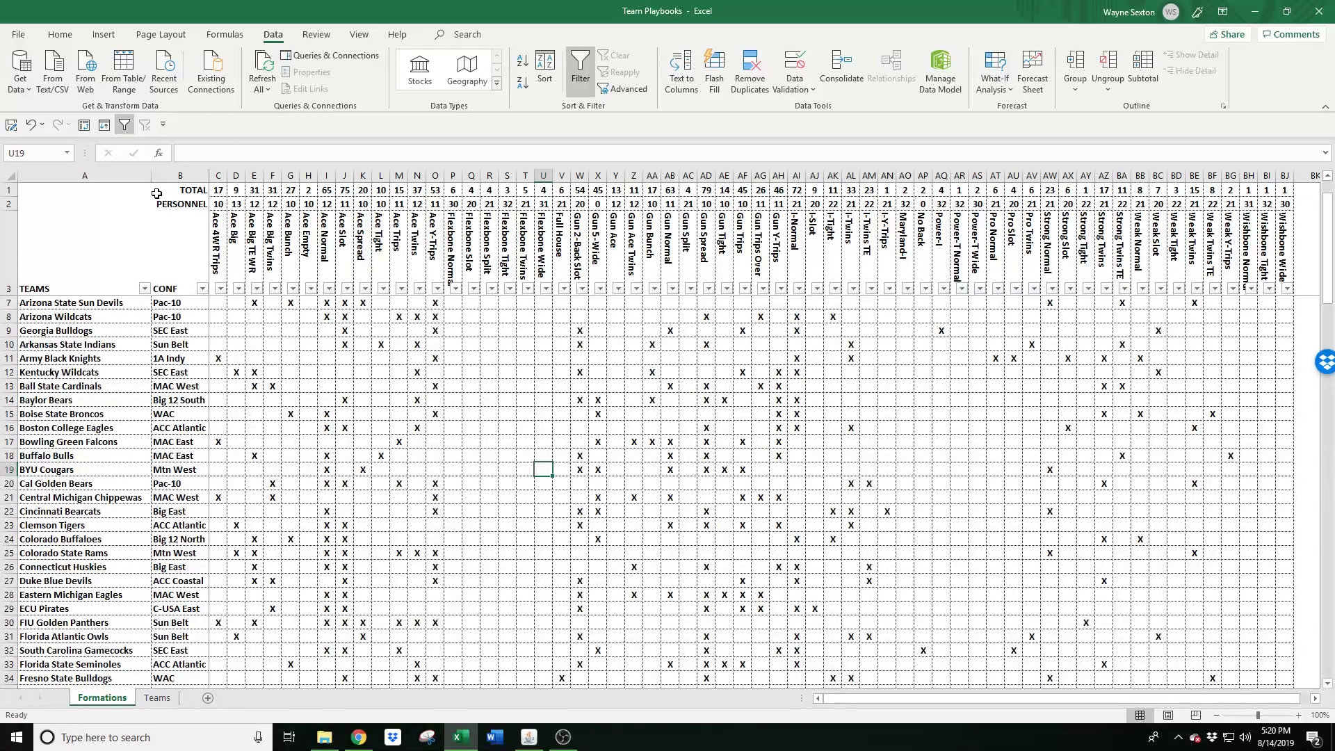
Examine the count formulas in the TOTAL row for the first Ace formations, from Ace 4WR Trips to Ace Big Twins
click(220, 189)
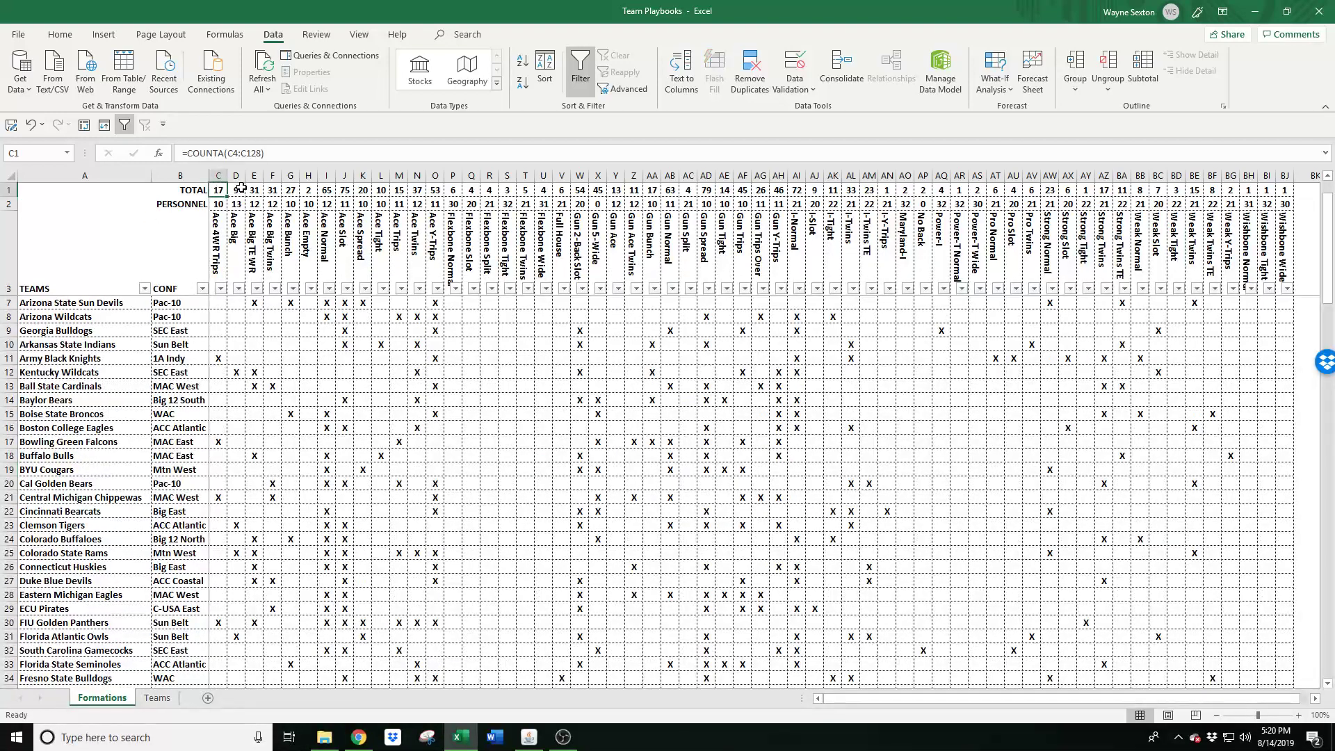
click(239, 188)
click(218, 190)
click(215, 253)
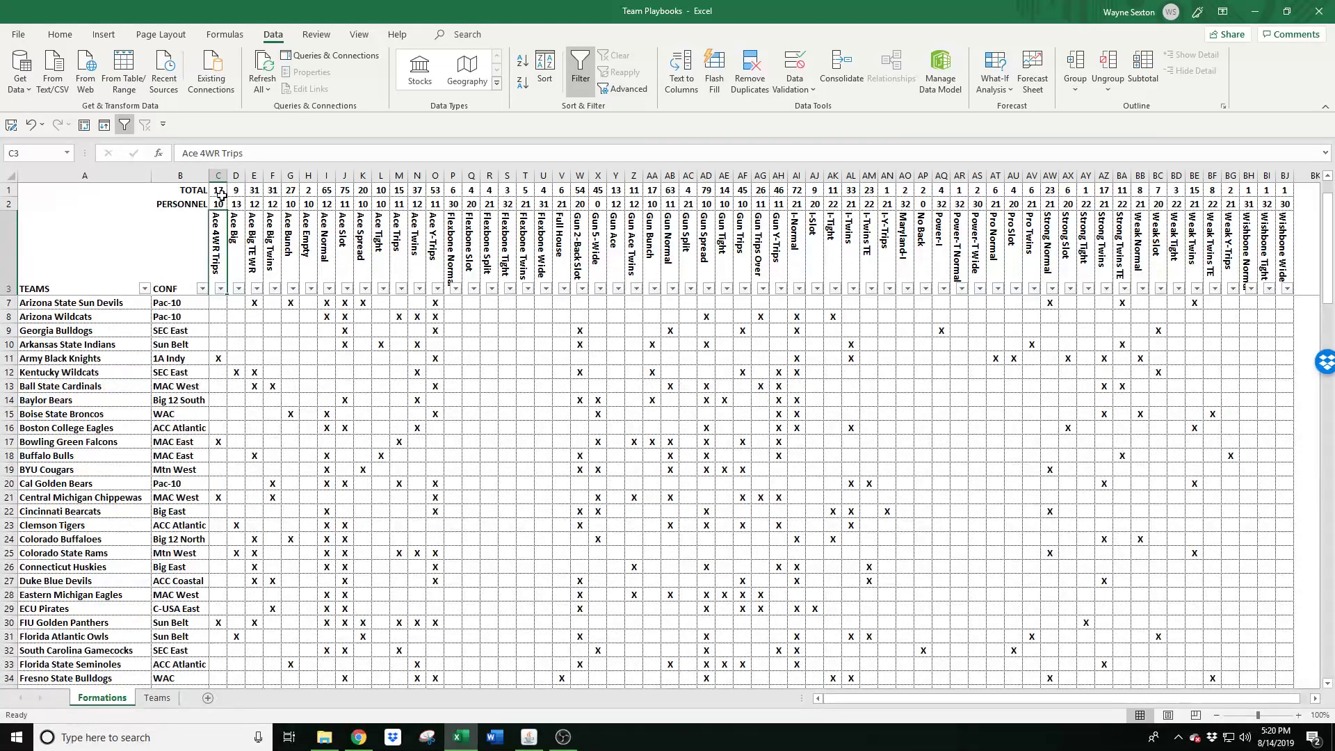
scroll(221, 195, up, 3)
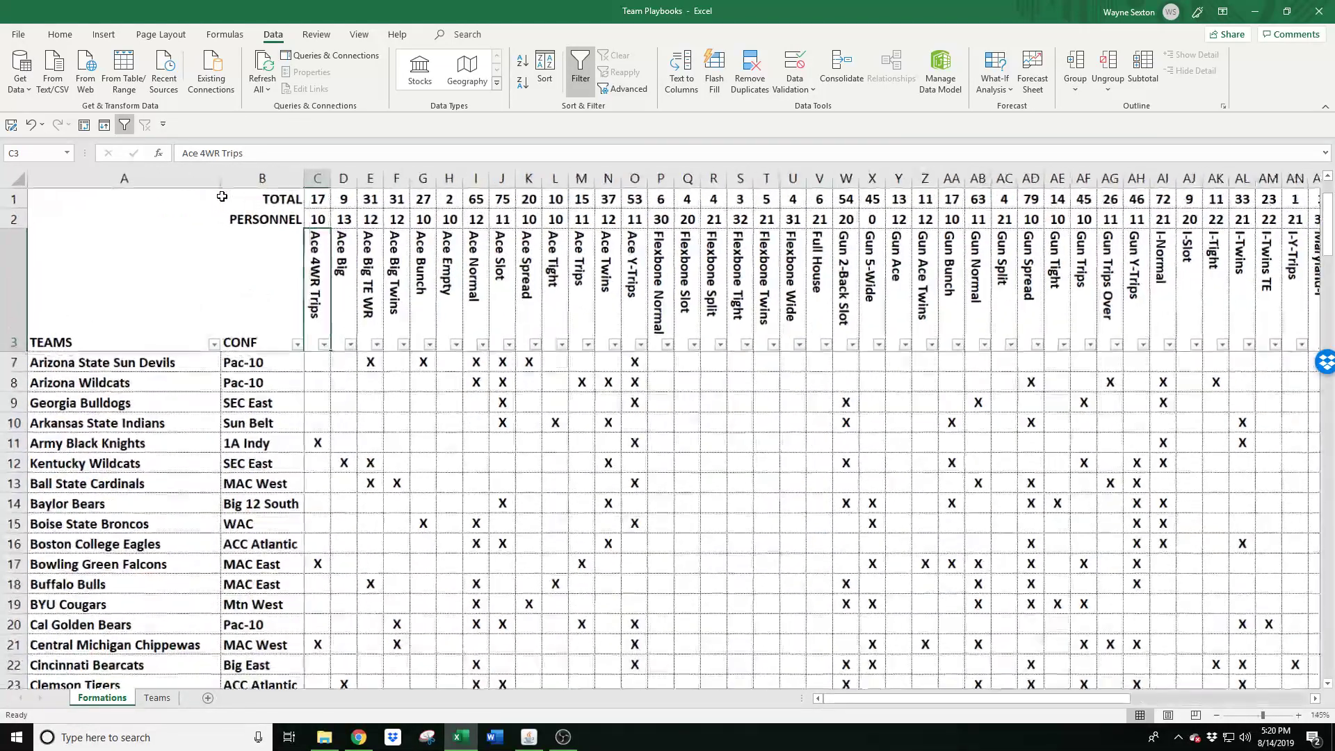
click(324, 200)
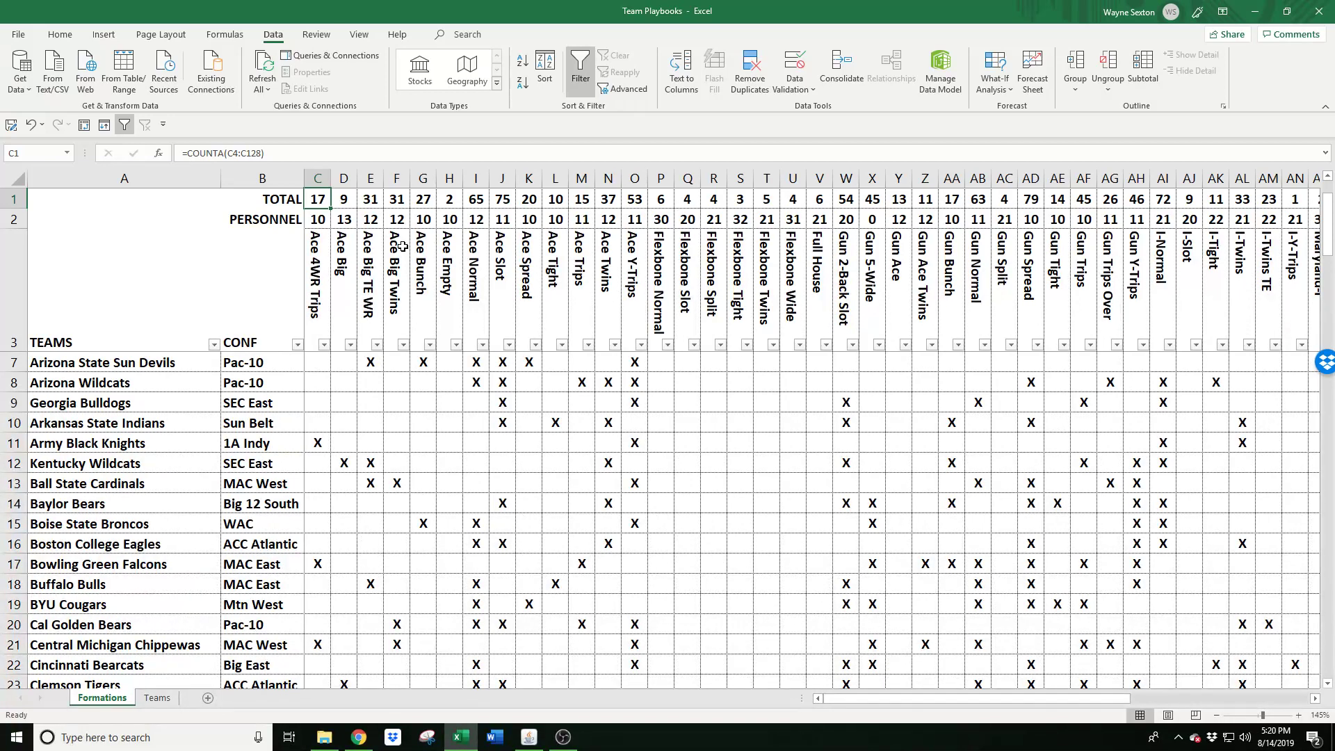
click(346, 203)
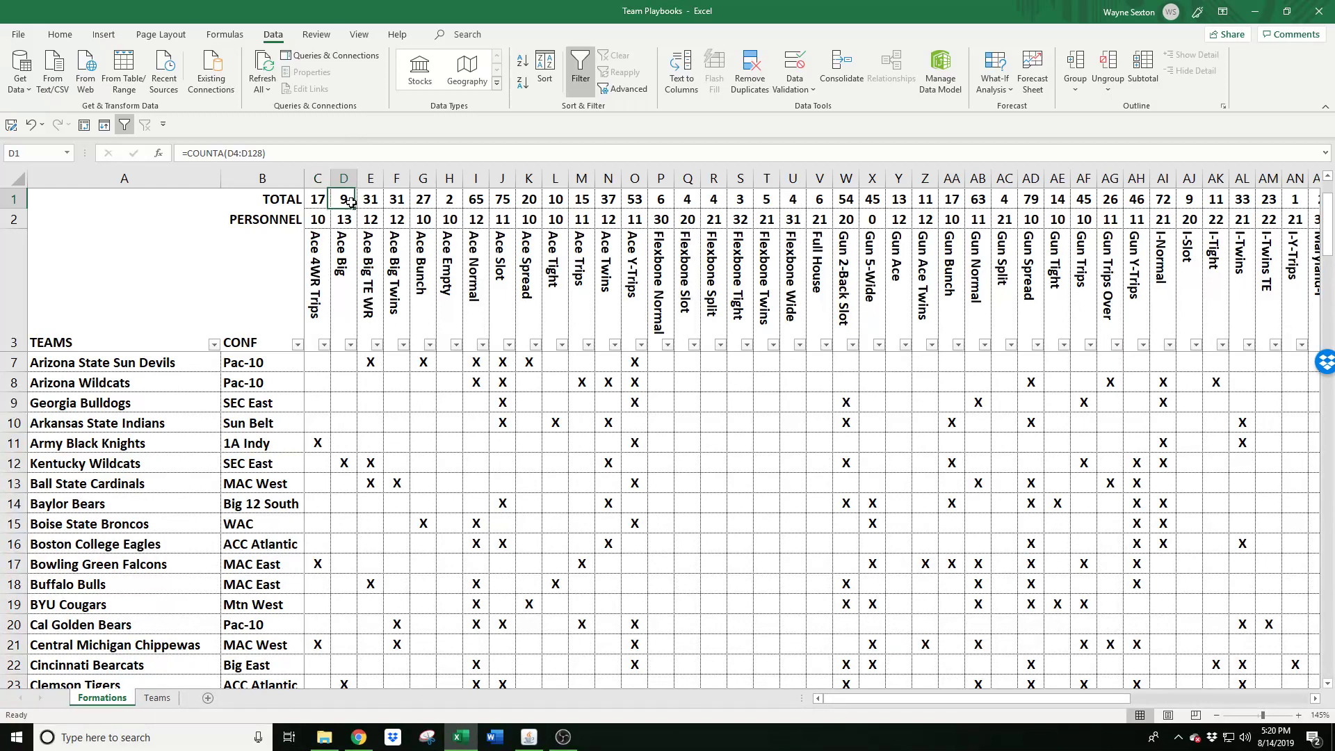
click(381, 200)
click(401, 199)
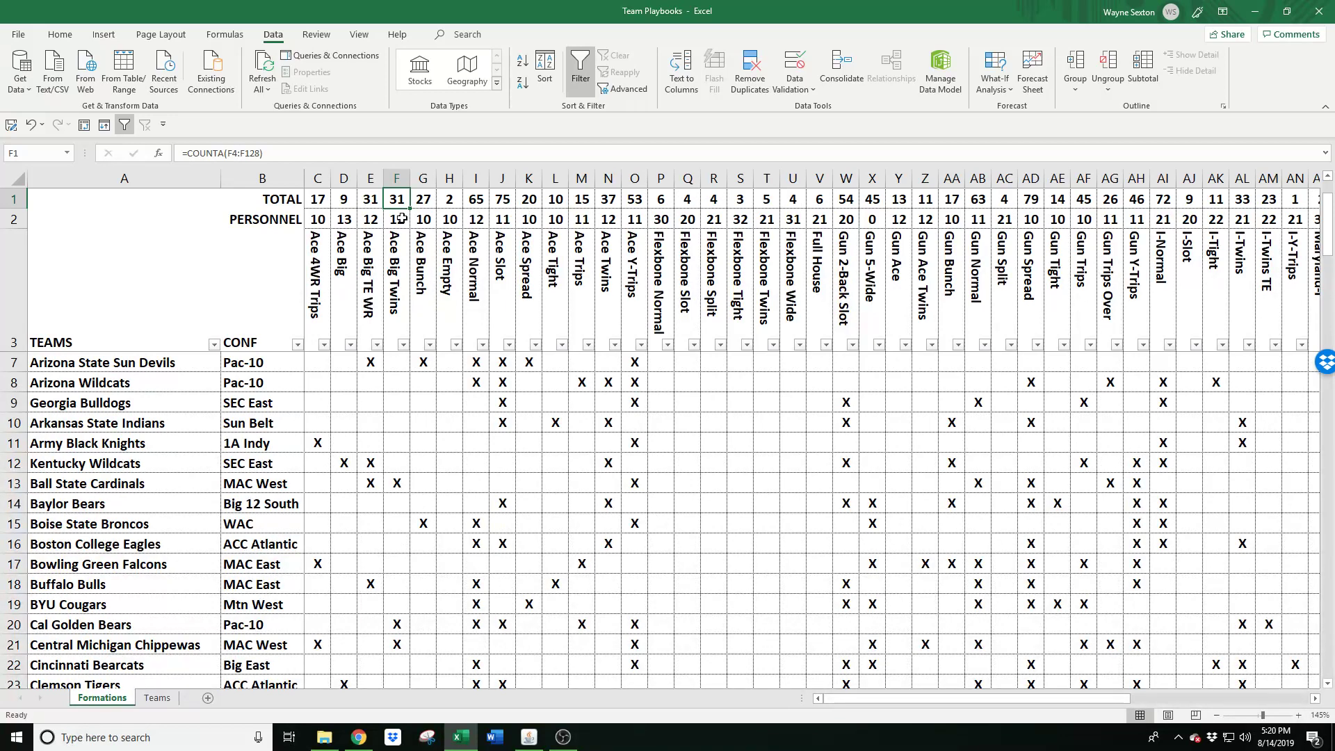
Examine the PERSONNEL row codes for the Ace formations, including Ace 4WR Trips, Ace Bunch and Ace Twins
click(317, 221)
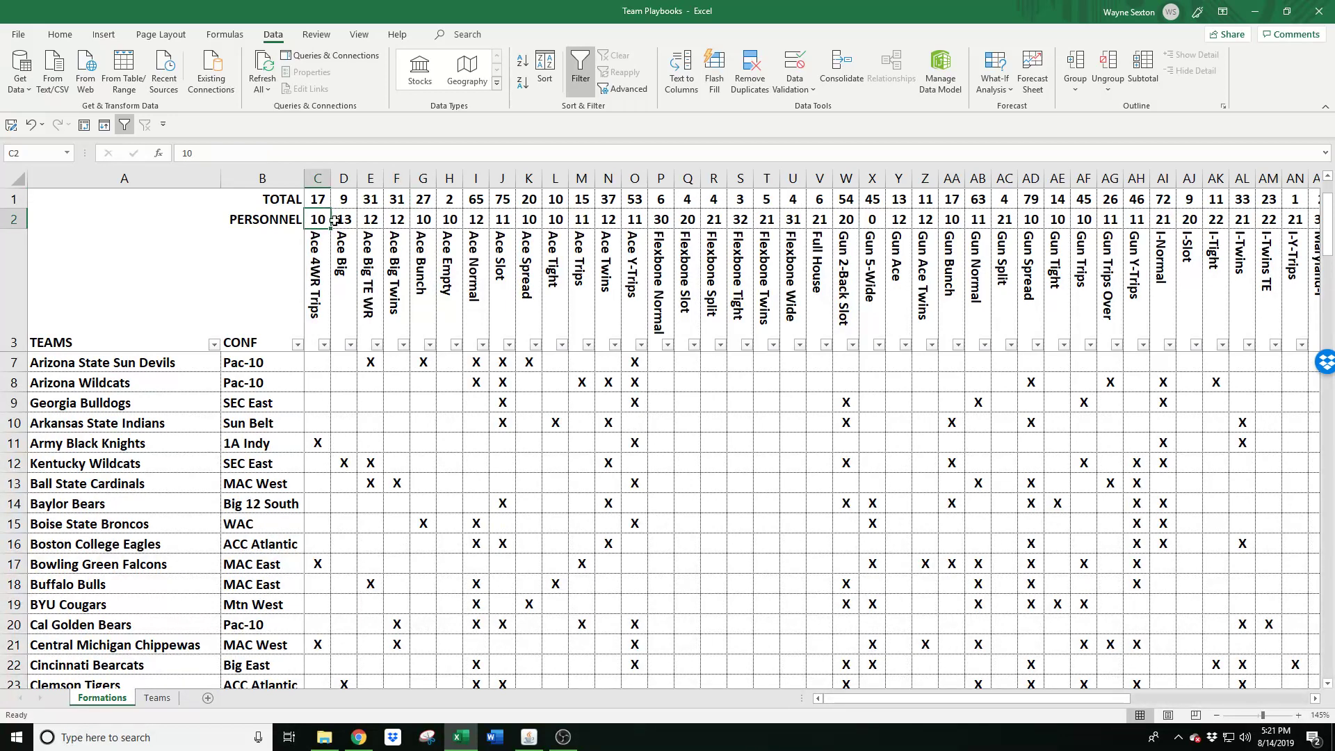
drag(343, 220, 396, 220)
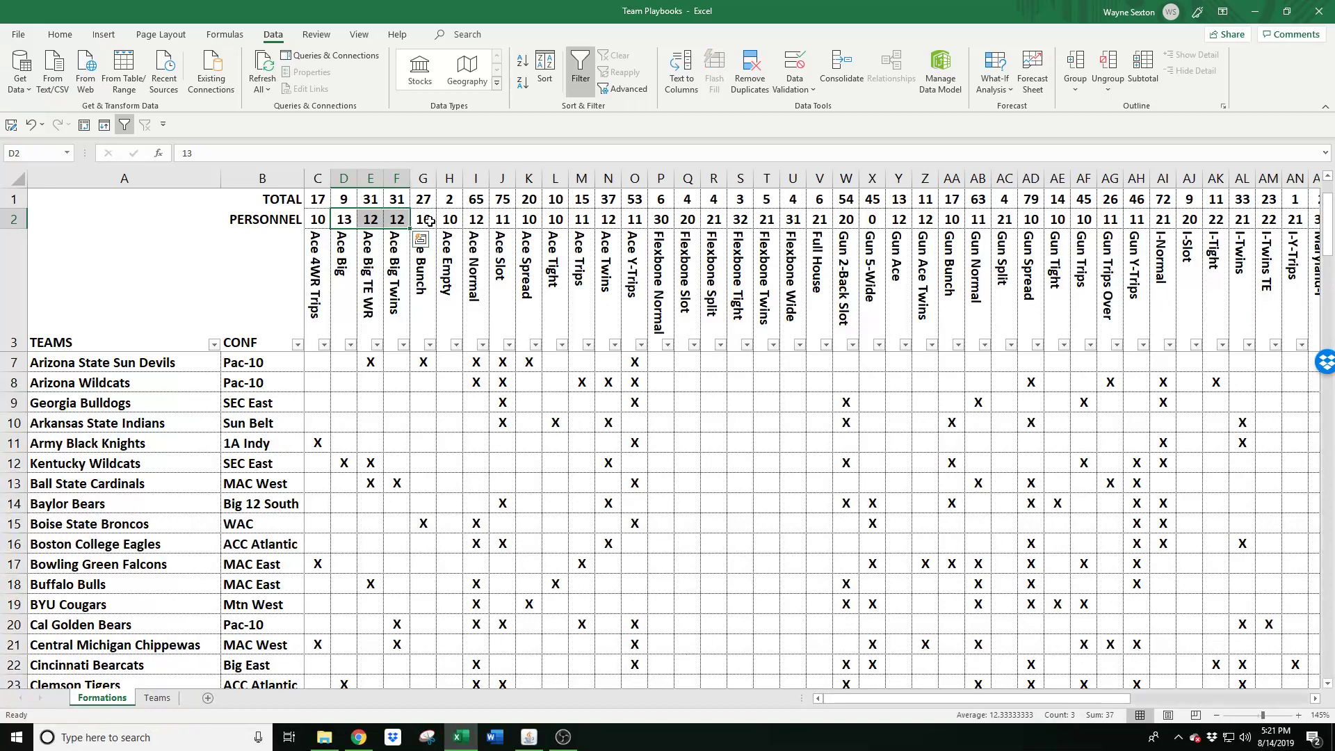
click(429, 221)
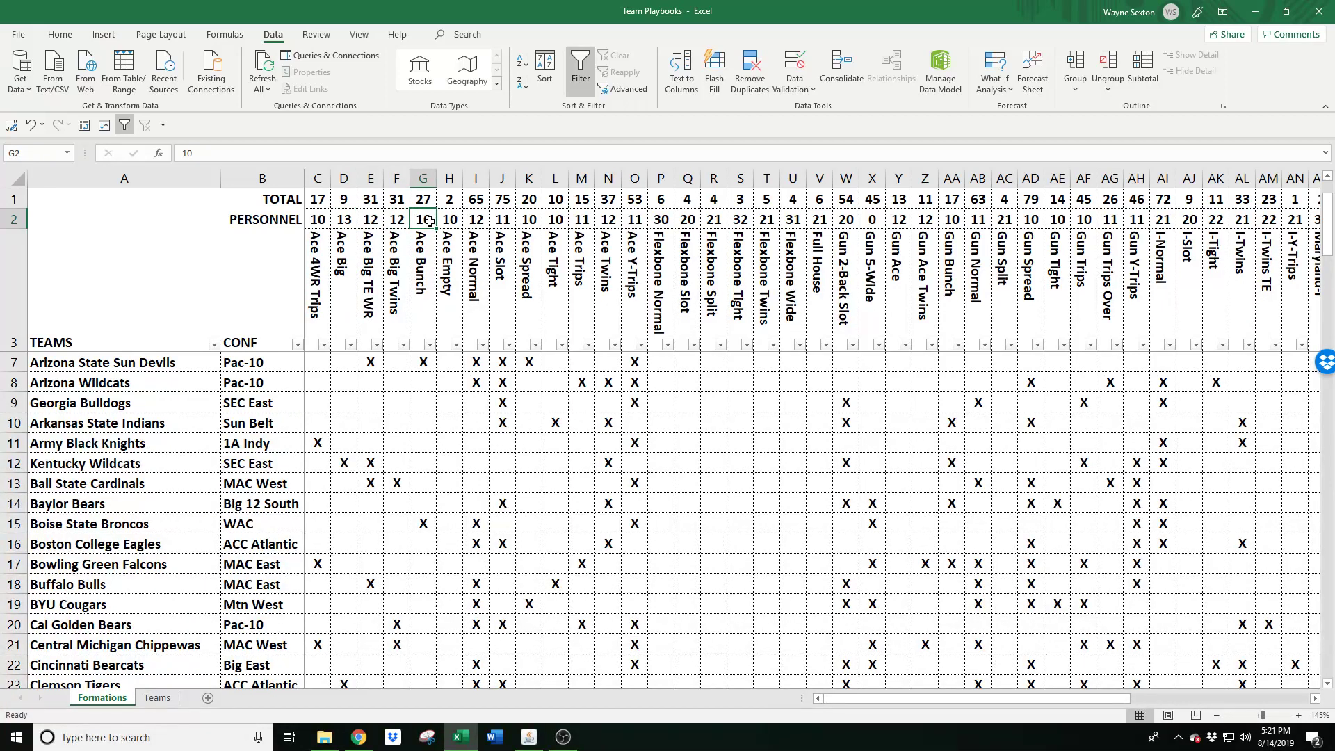
click(318, 221)
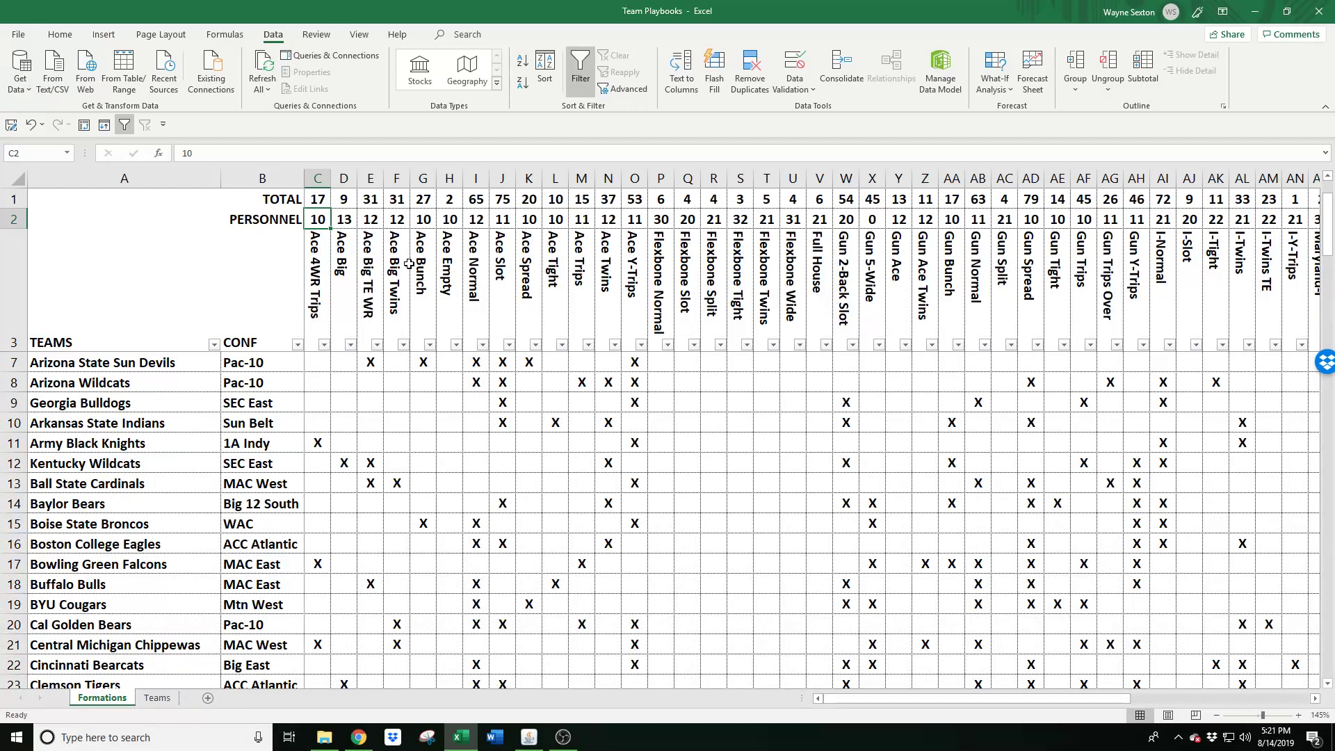
click(608, 219)
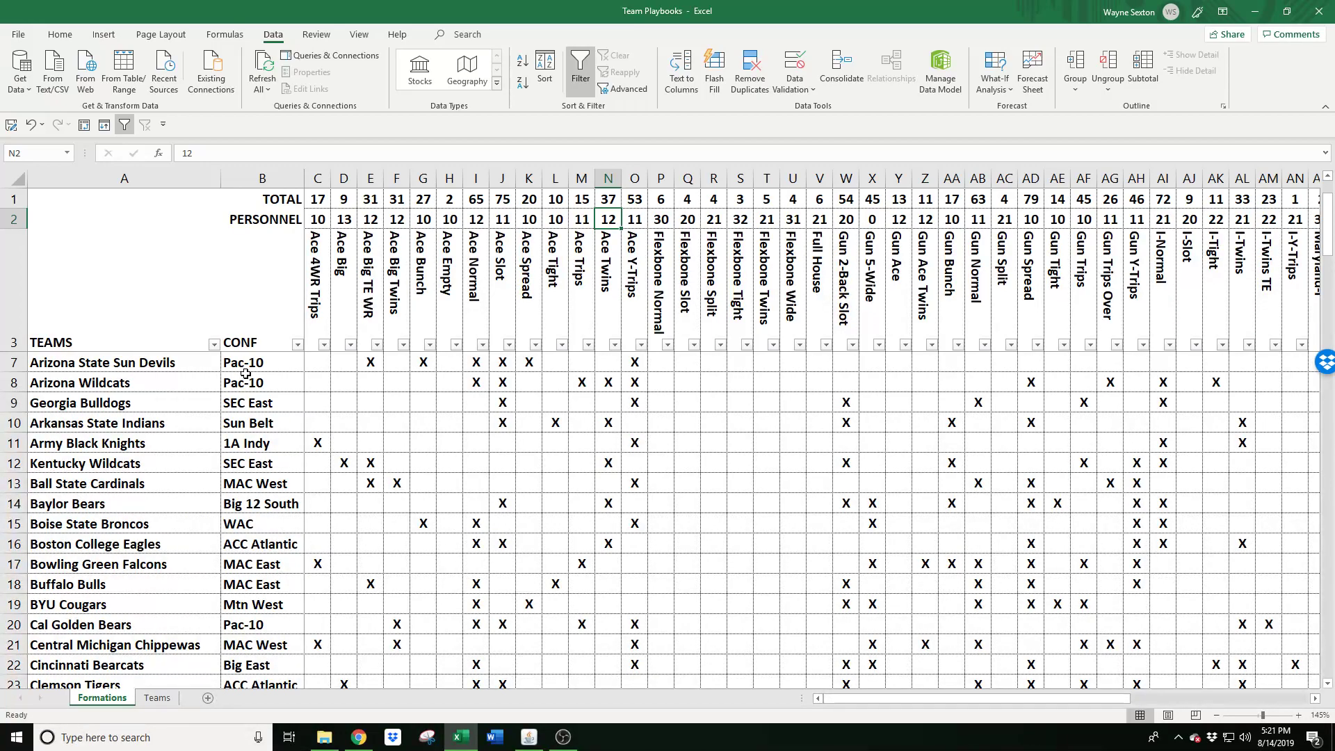
Look through the team list down to the generic playbooks, from Balanced Pass to West Coast
scroll(240, 404, down, 14)
scroll(240, 422, down, 20)
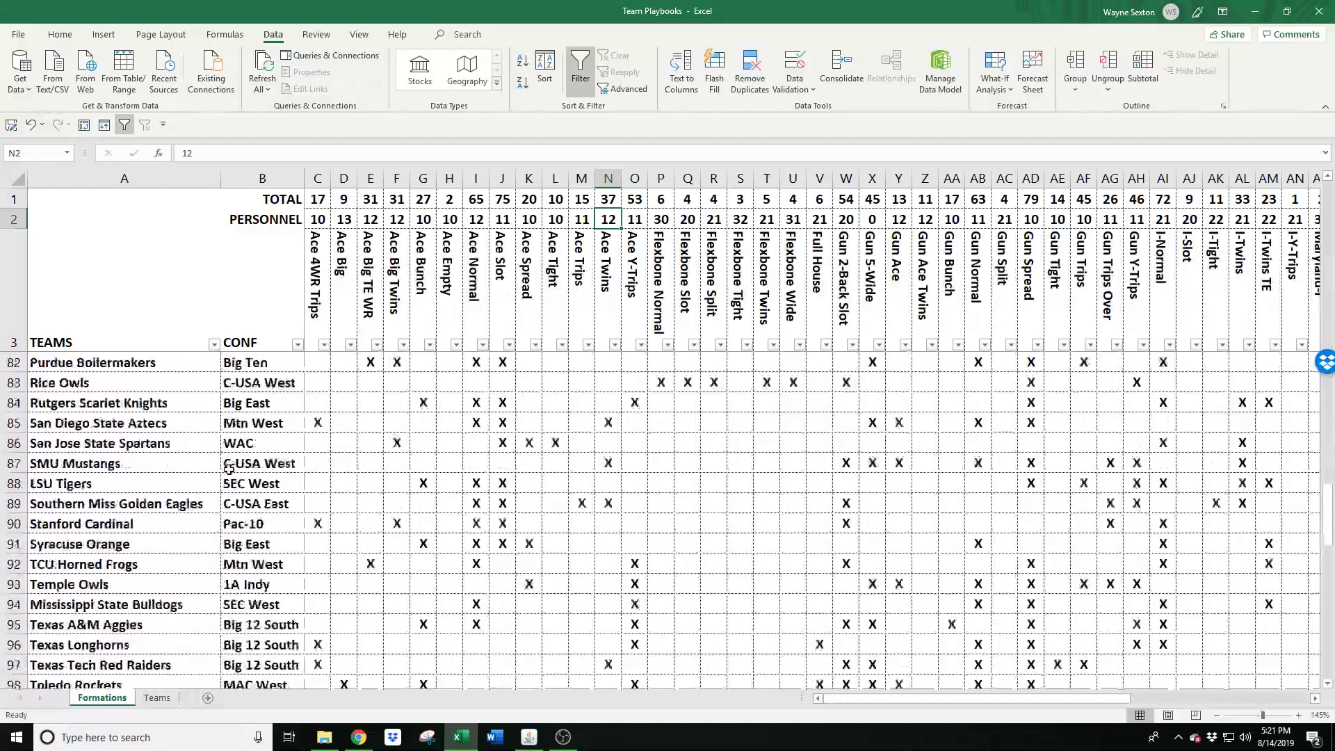
scroll(229, 469, down, 3)
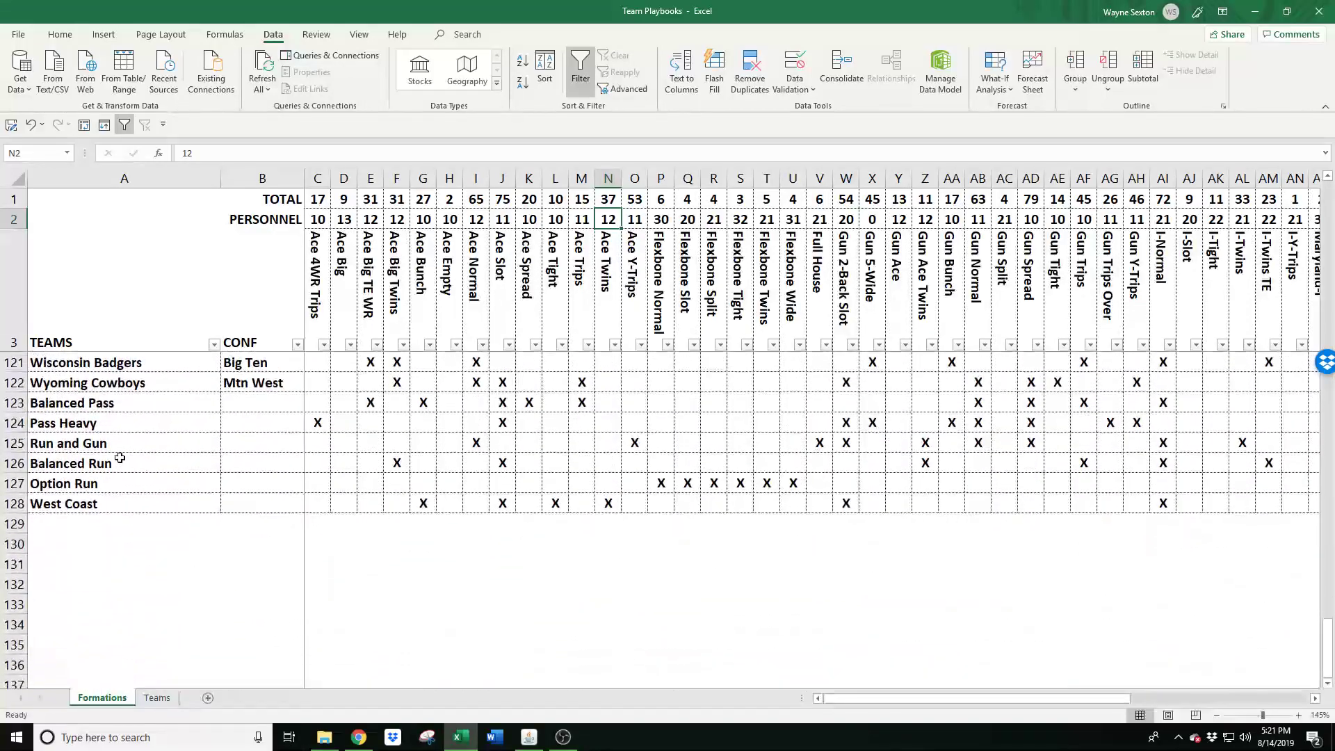
drag(89, 397, 95, 506)
scroll(585, 476, up, 20)
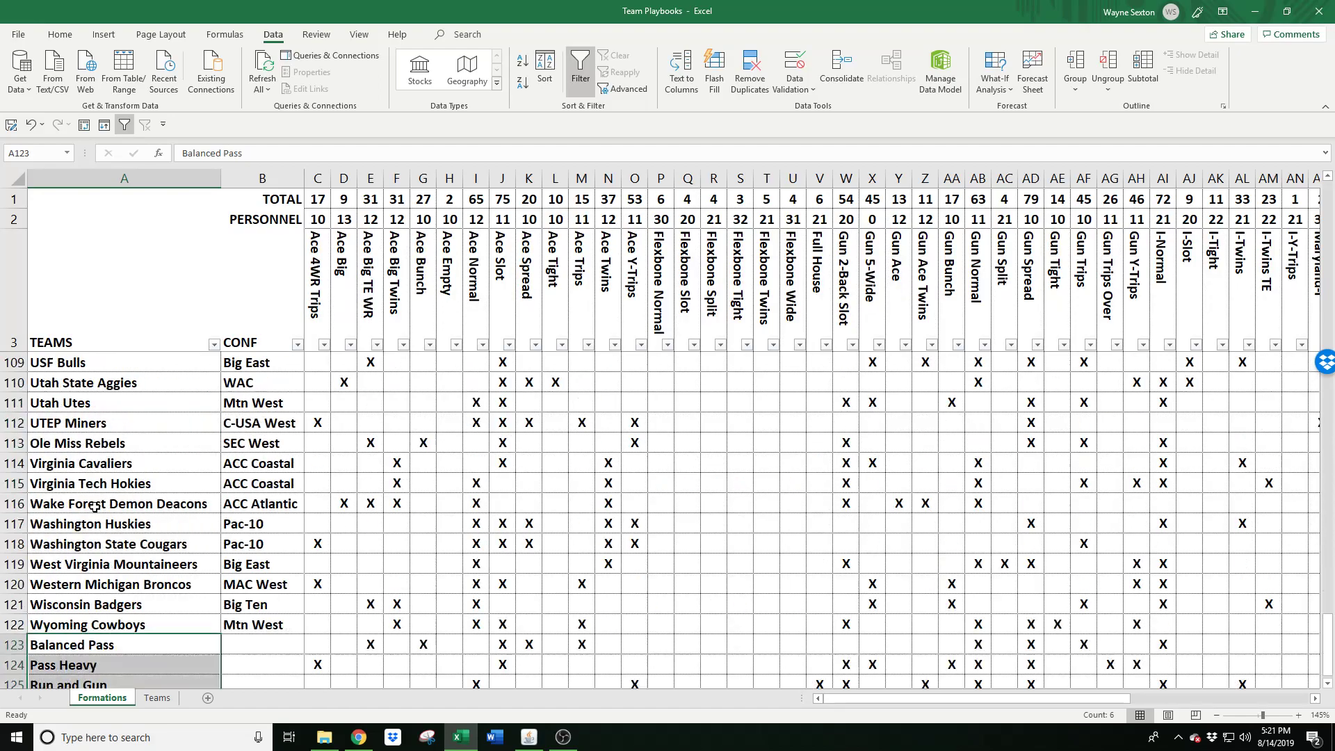
scroll(585, 476, up, 13)
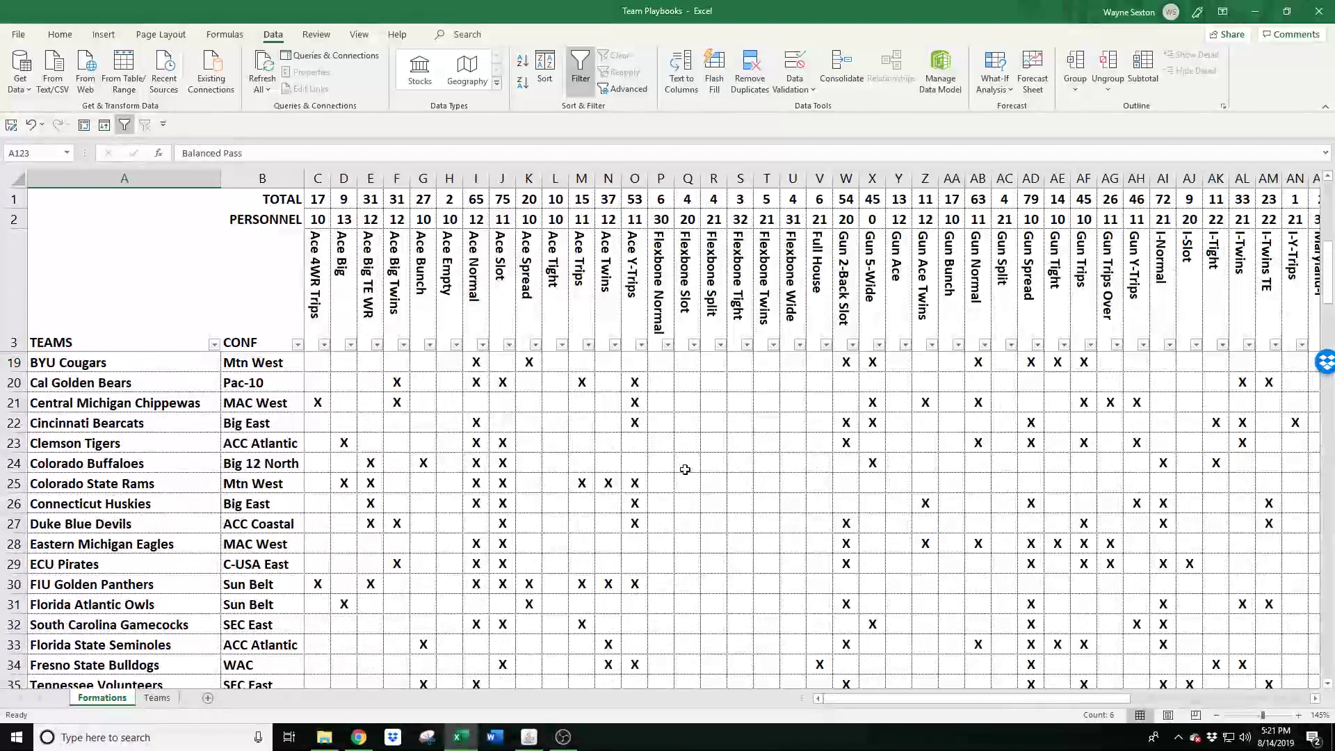
Examine the BYU Cougars row across the full formation grid, including its Gun Spread entry
click(1216, 715)
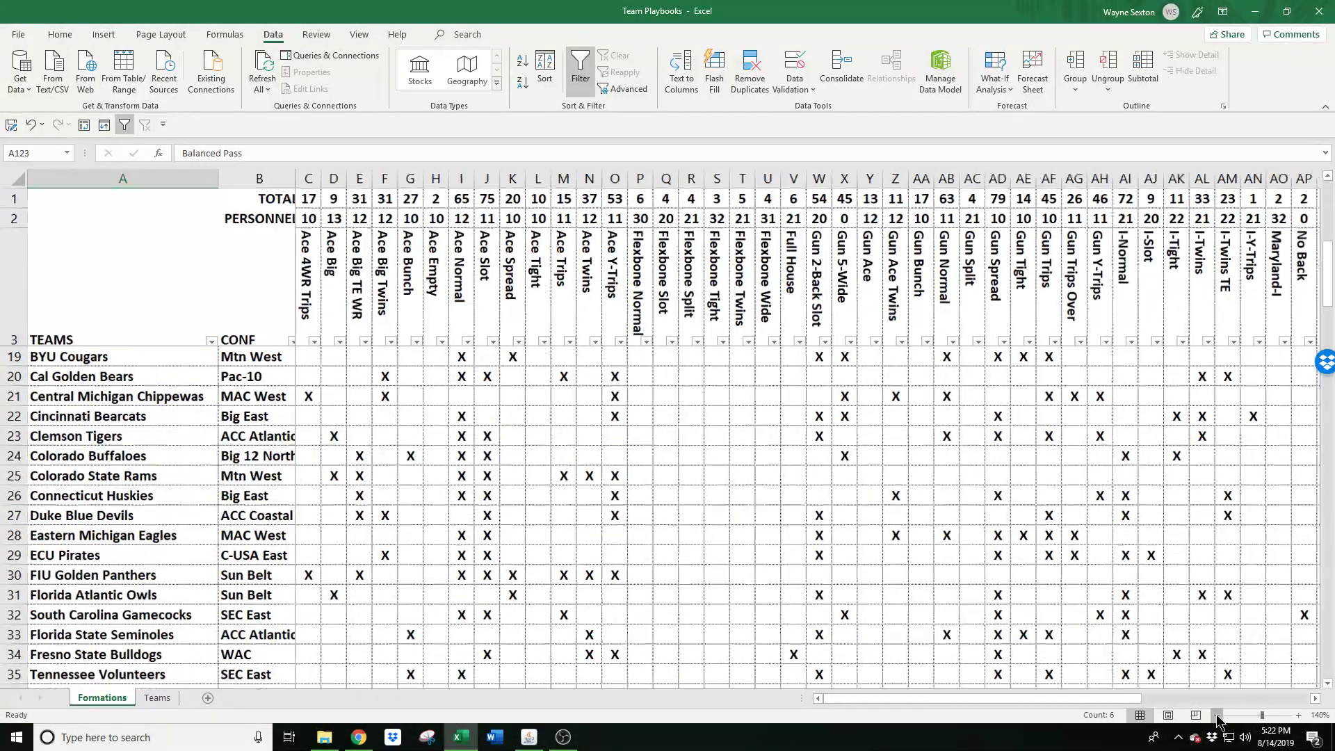
click(1217, 715)
click(1216, 715)
click(1216, 715)
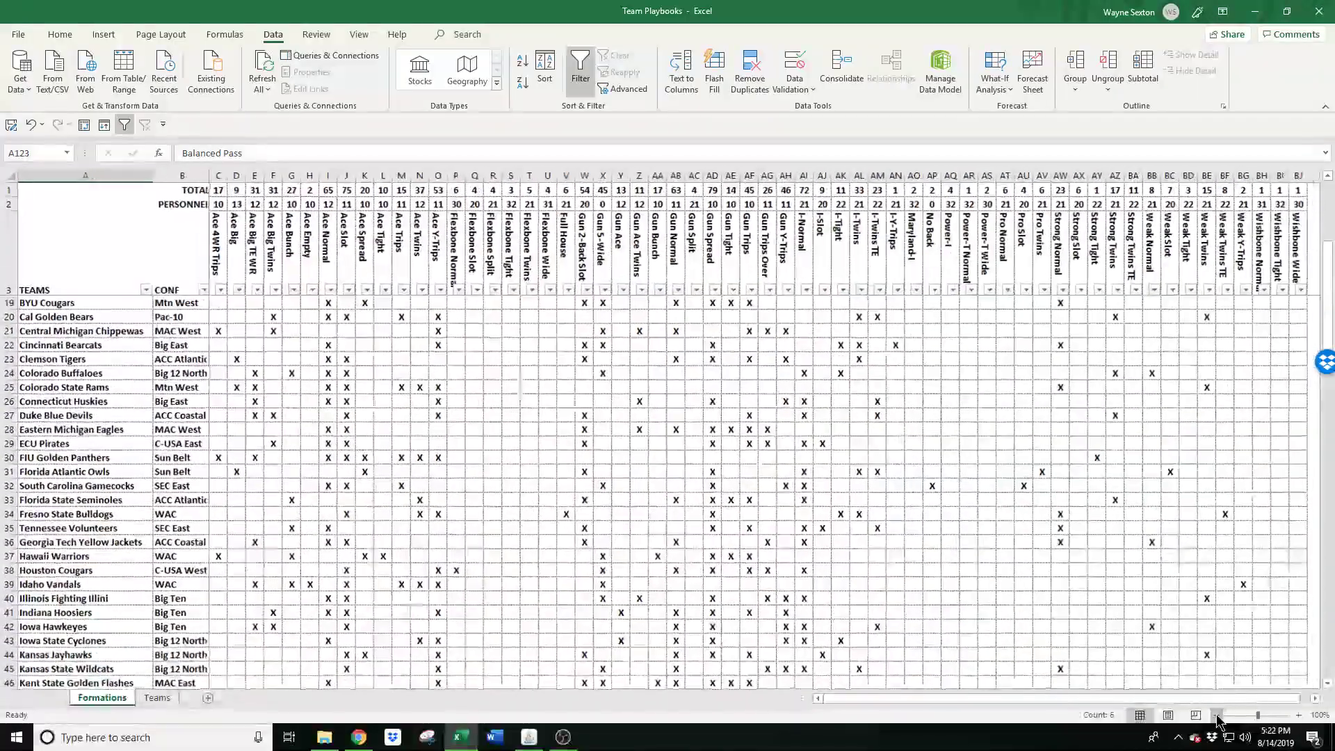
click(437, 498)
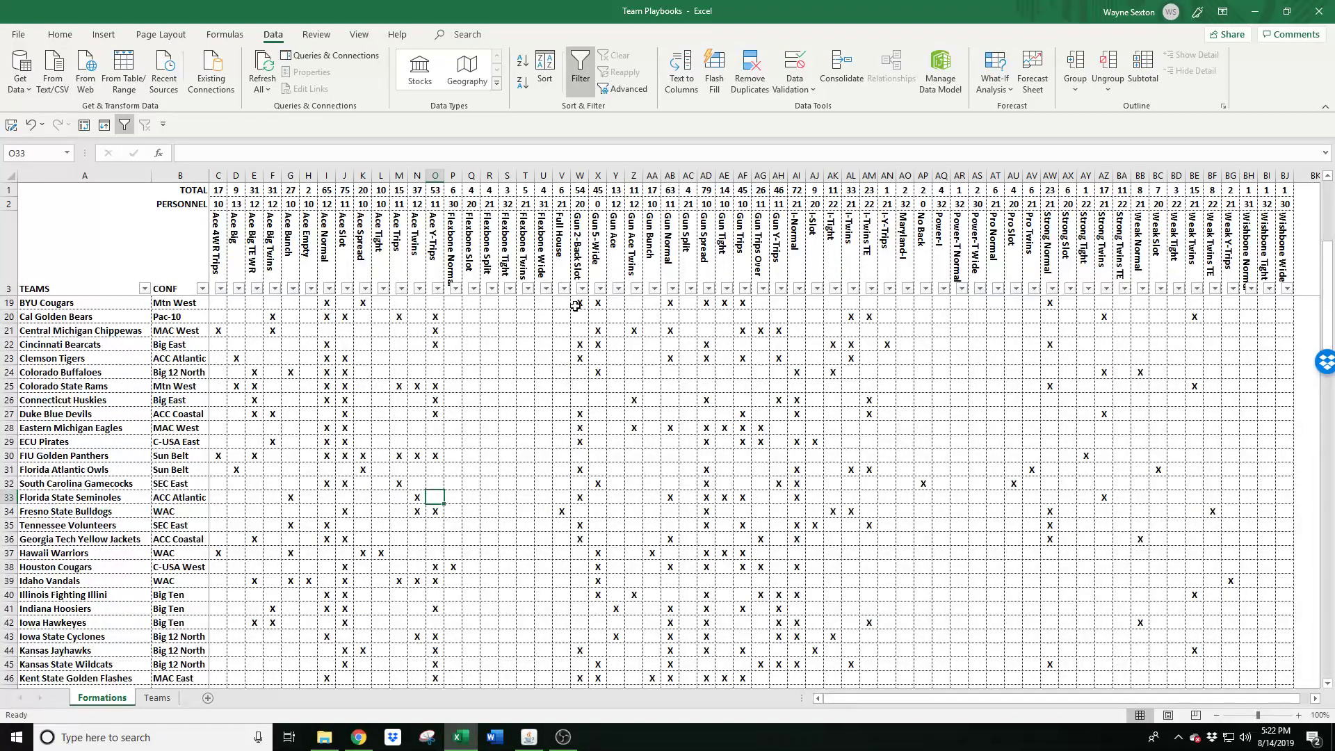
click(106, 306)
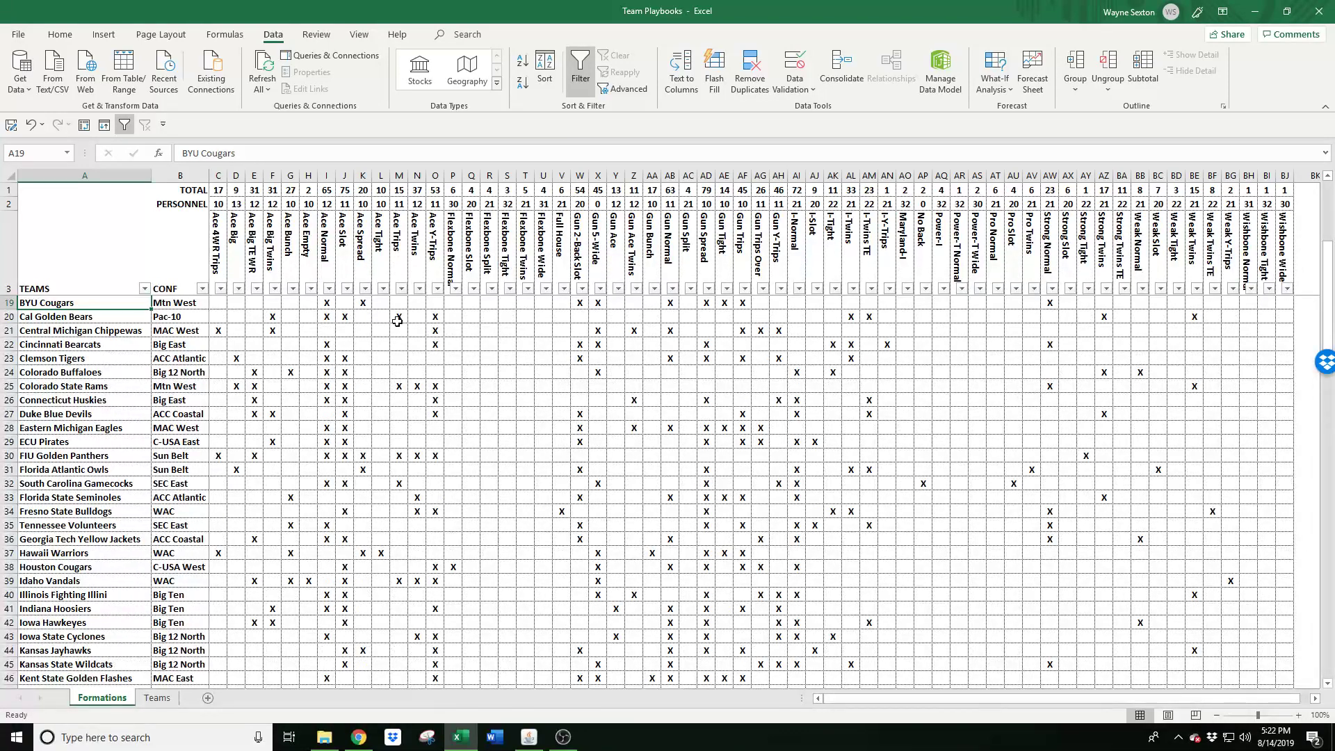
click(707, 303)
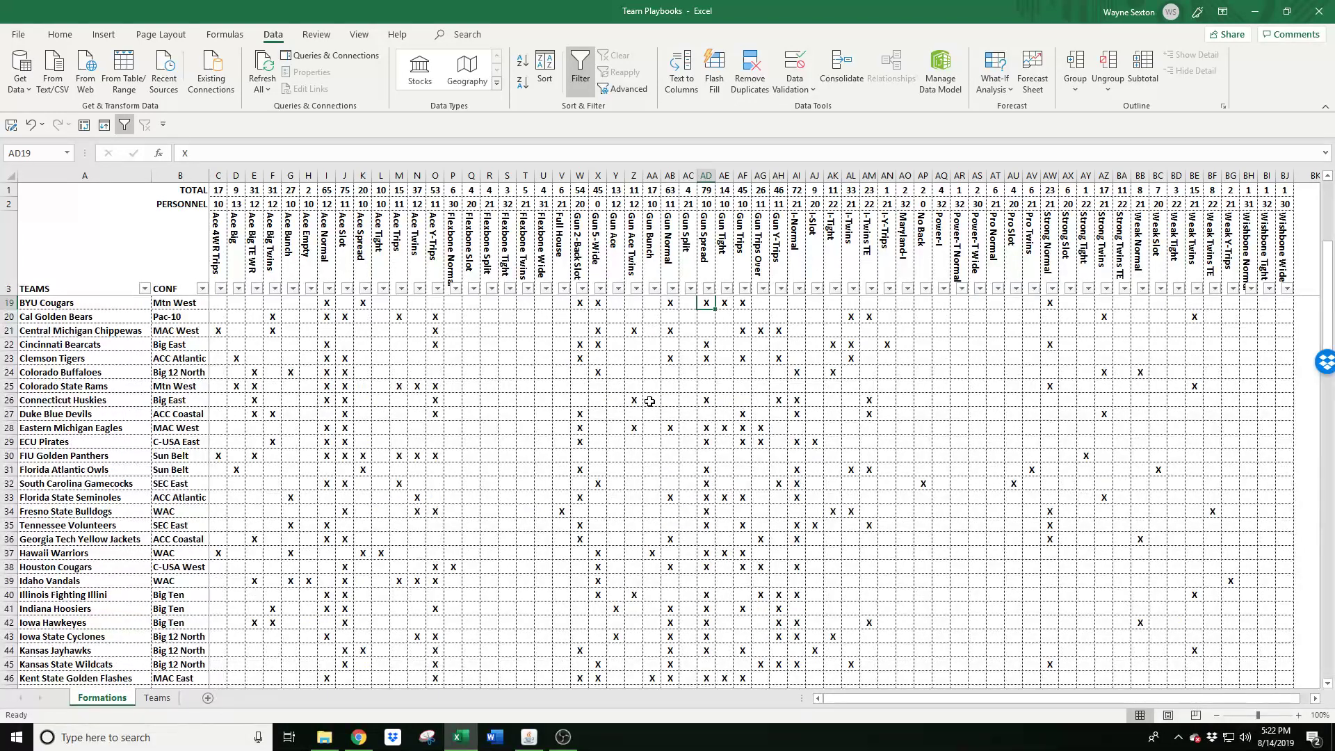
click(561, 410)
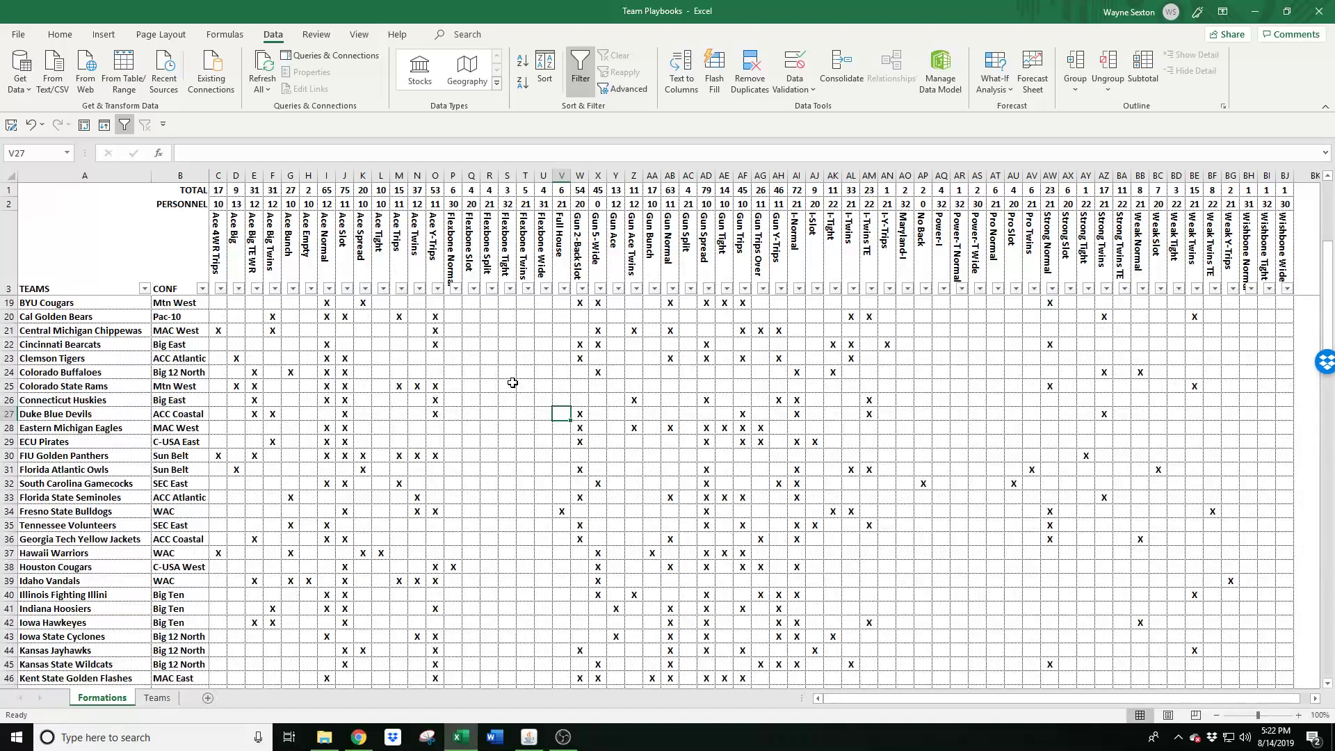
Filter the Gun Normal column to show only the teams marked X, excluding blanks
ctrl+scroll(512, 383, up, 1)
scroll(513, 383, up, 2)
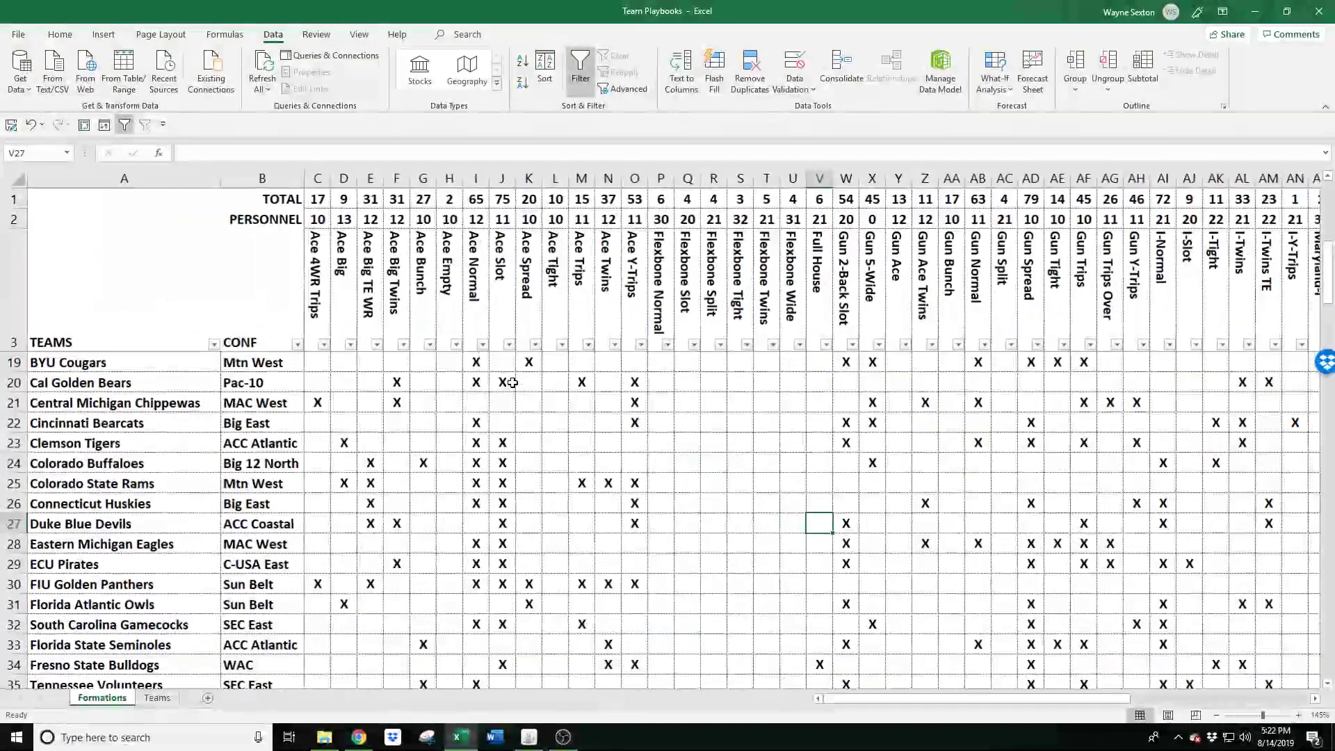
scroll(512, 383, up, 1)
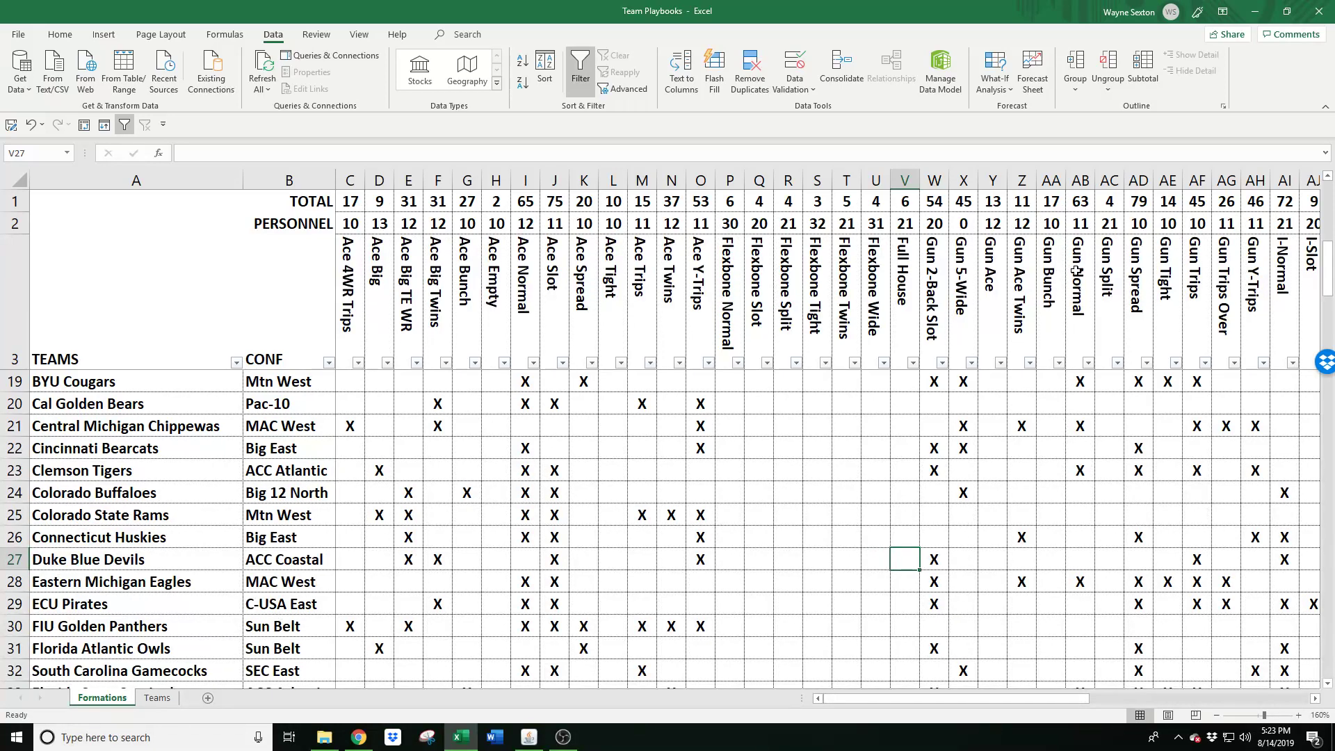
click(1084, 340)
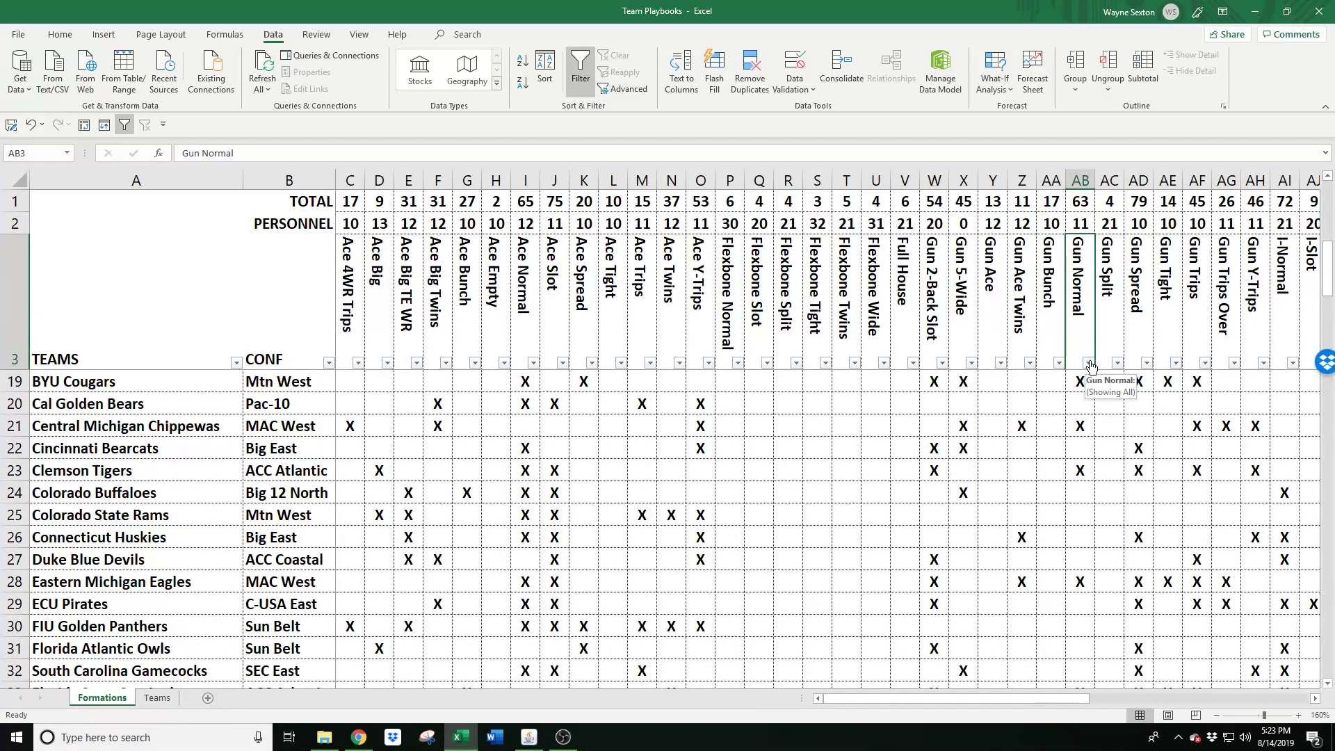
click(1087, 363)
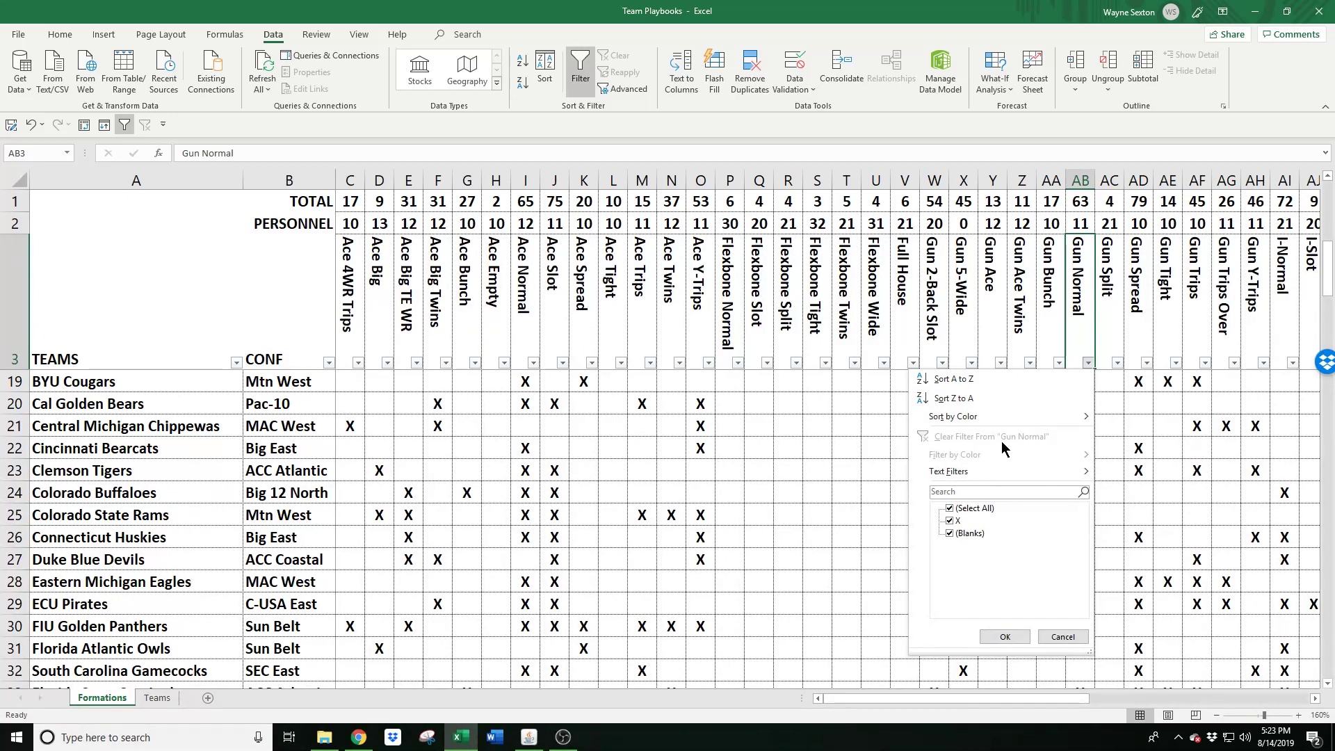
click(950, 532)
click(1001, 636)
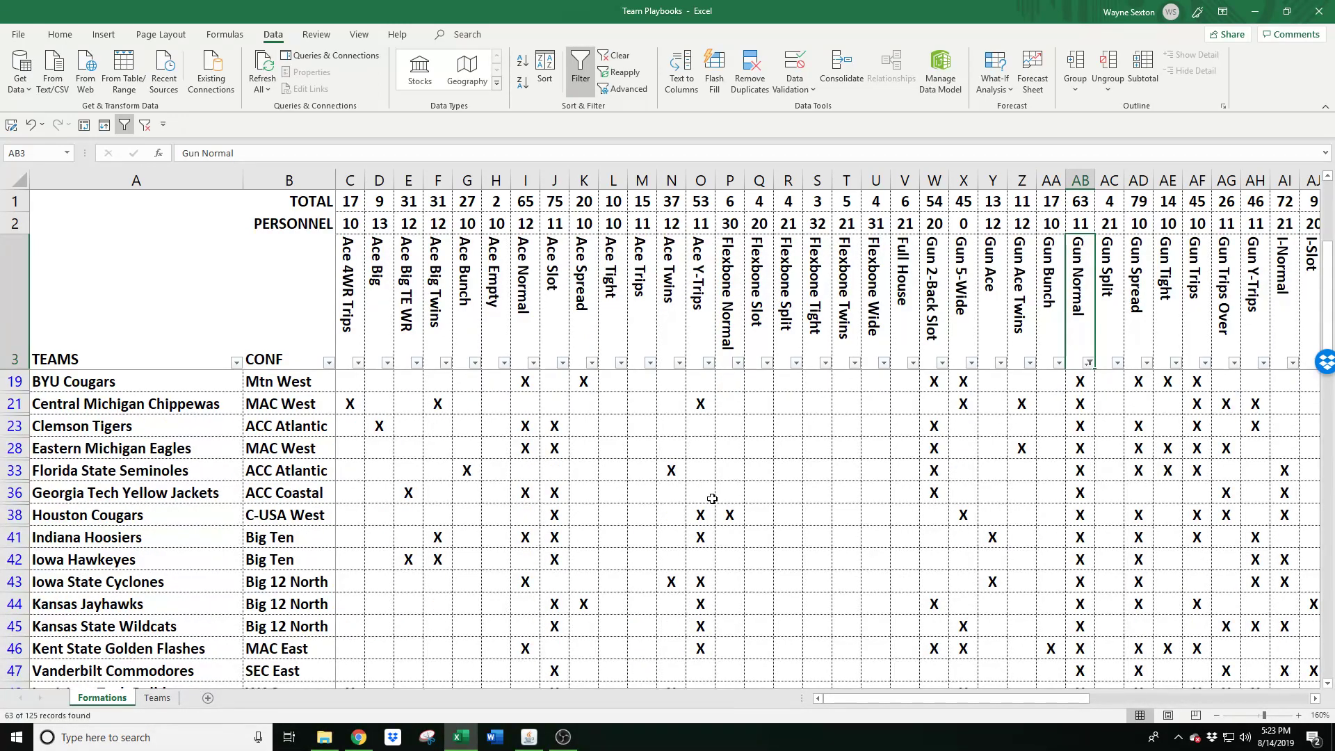
Review the filtered list of teams that run Gun Normal and check that column's total formula
scroll(712, 498, down, 3)
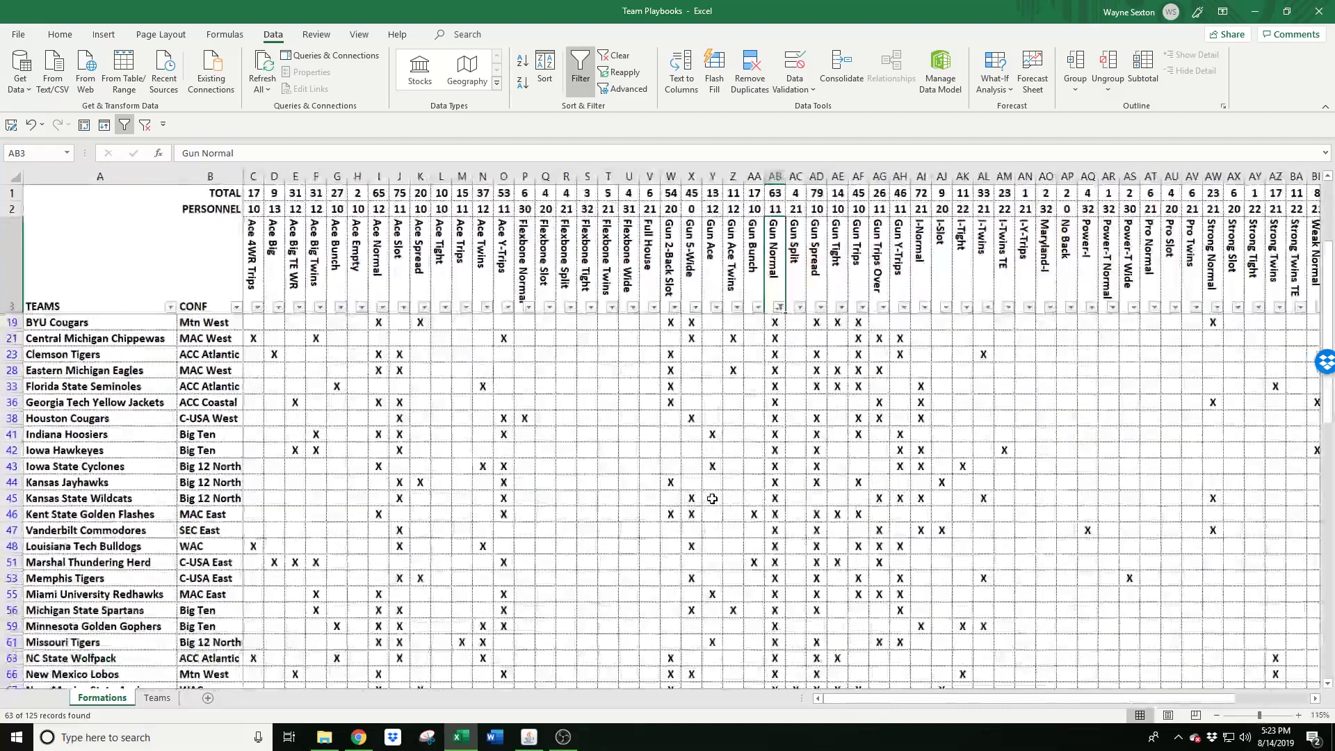
click(782, 193)
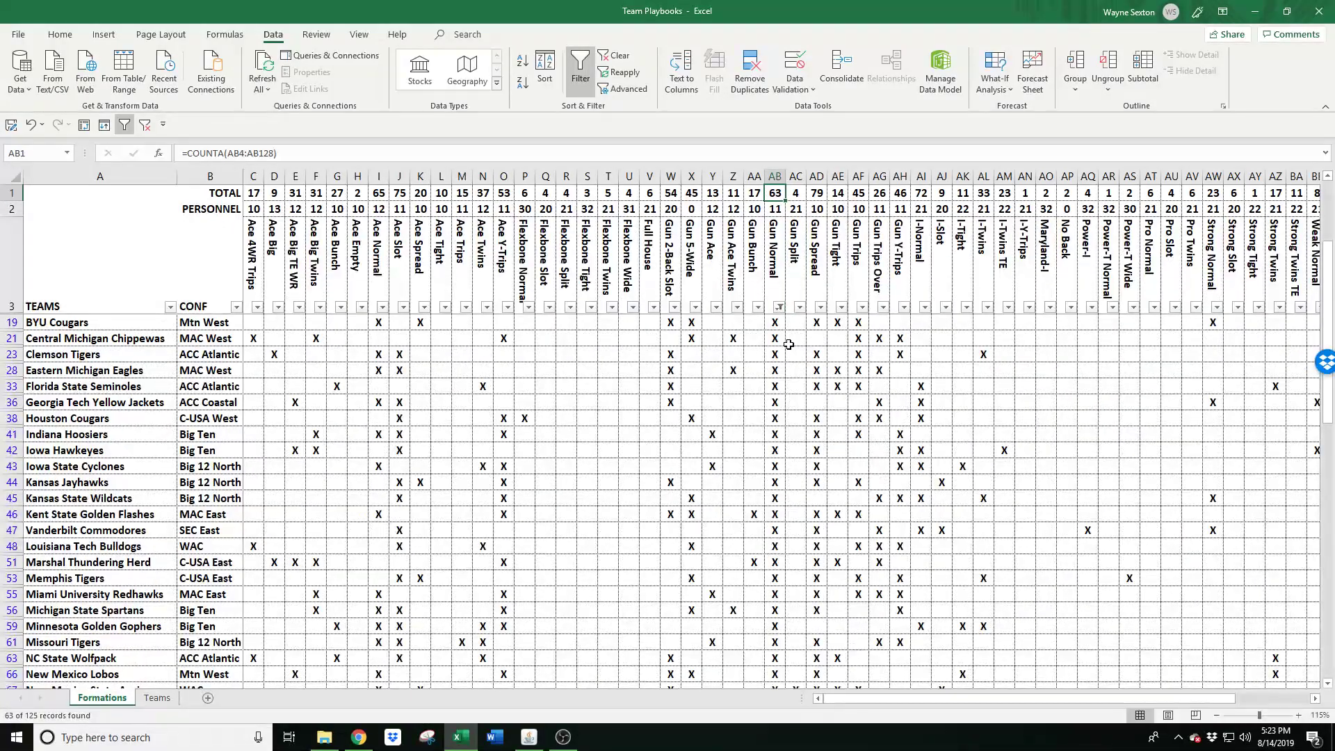
scroll(739, 430, down, 7)
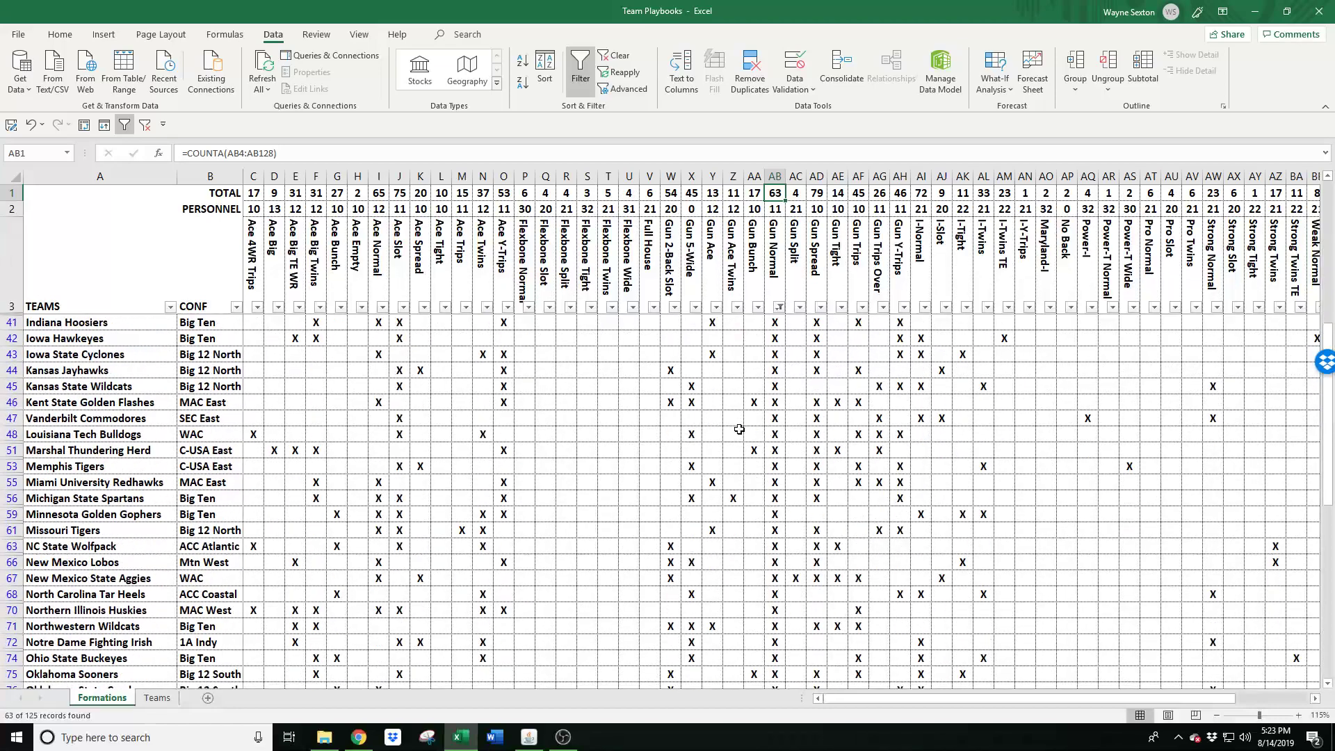
scroll(739, 430, down, 6)
scroll(739, 431, up, 15)
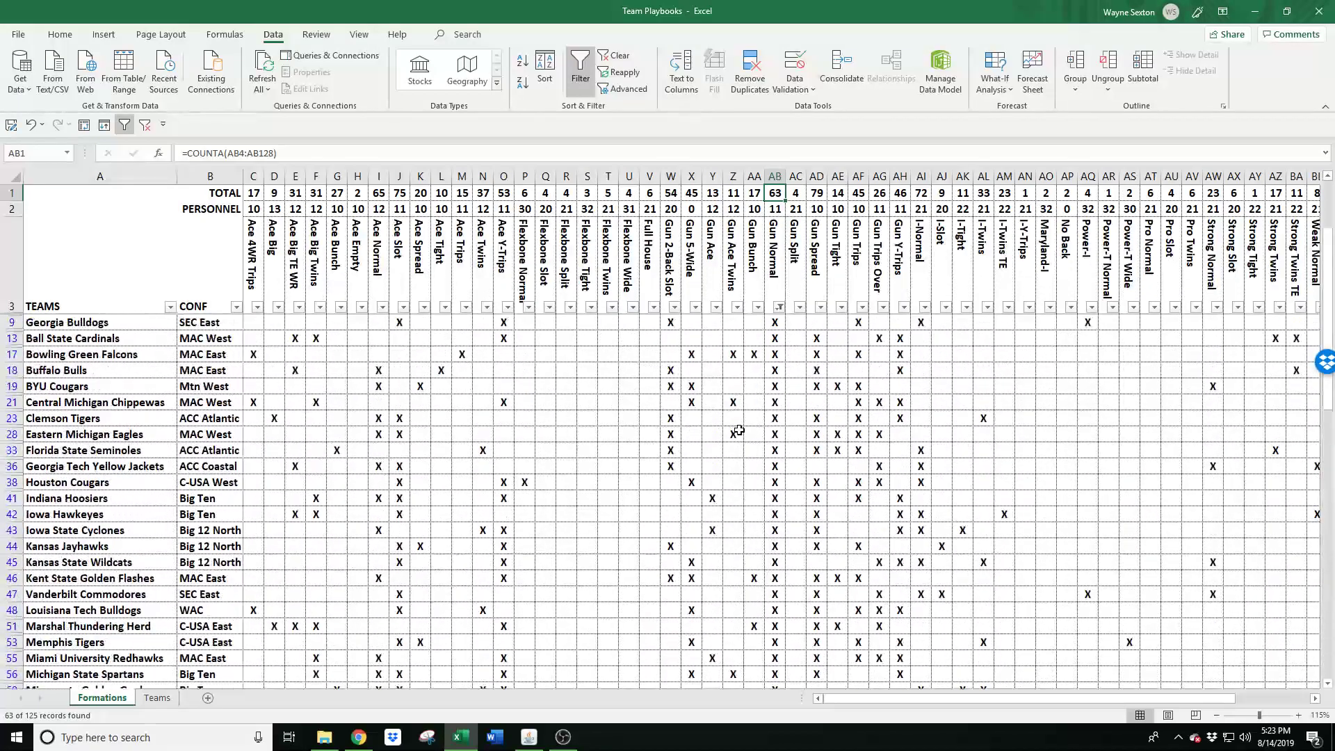
scroll(739, 430, down, 16)
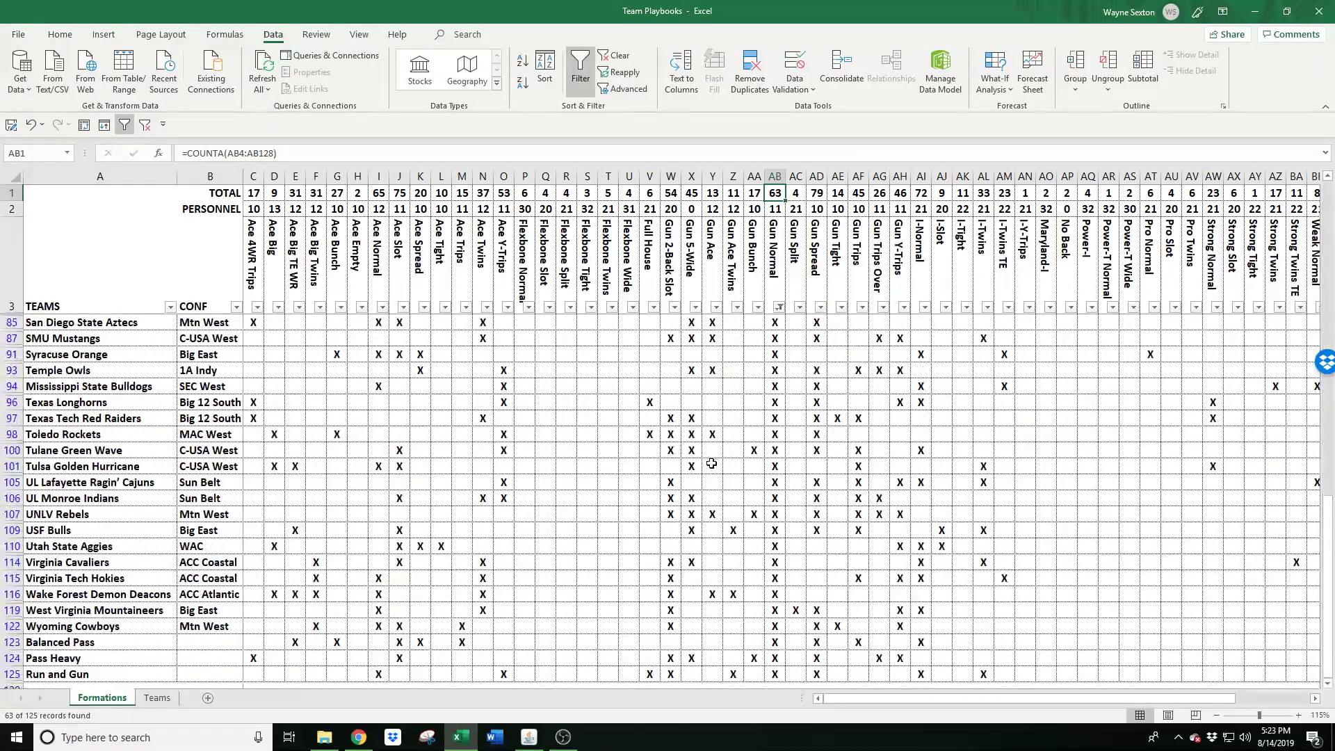
scroll(711, 464, up, 16)
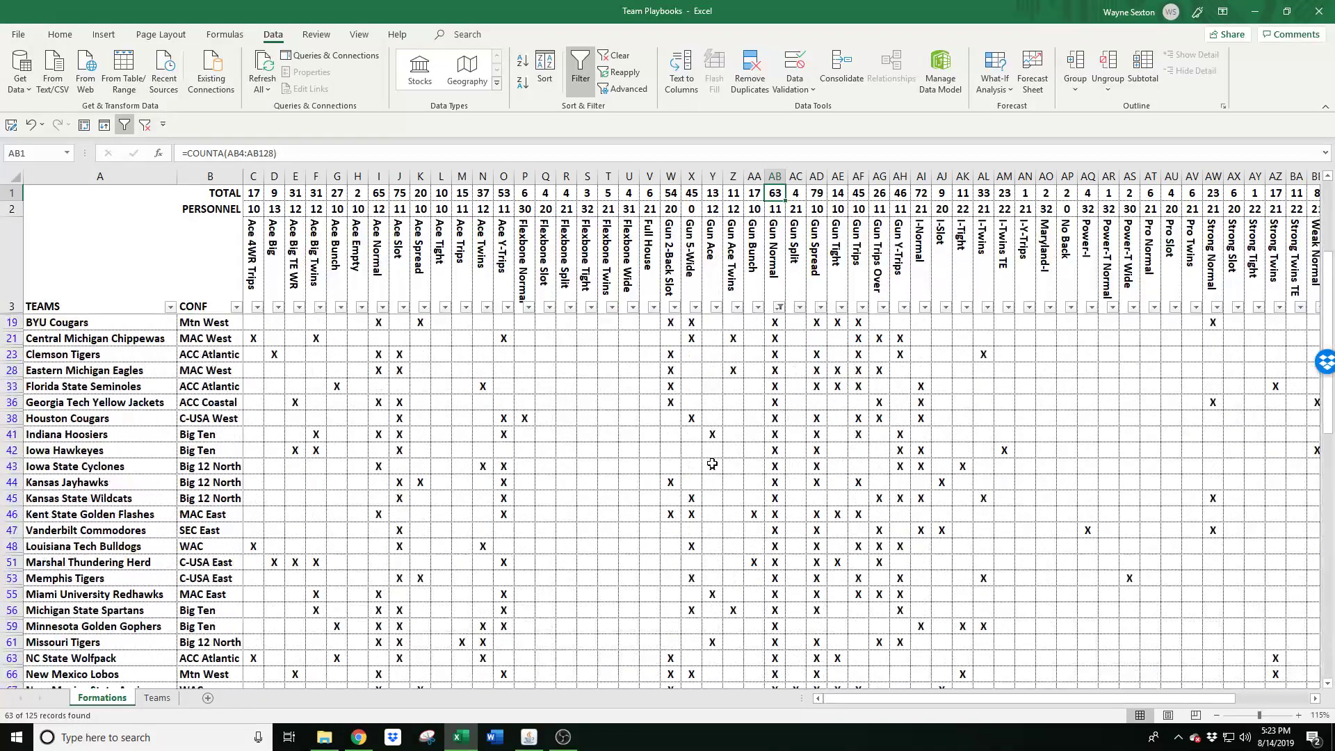
Filter the I-Twins column to show only rows marked X, on top of the Gun Normal filter
scroll(712, 463, up, 1)
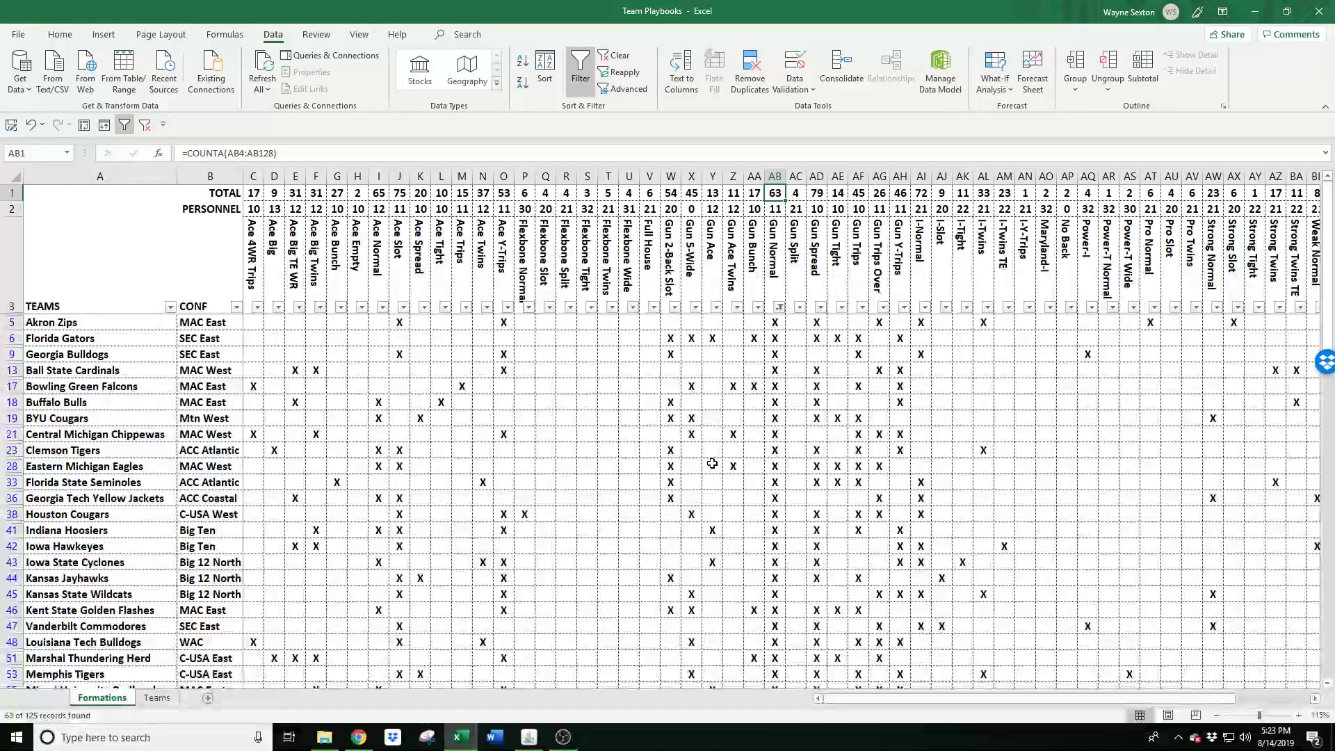
click(982, 249)
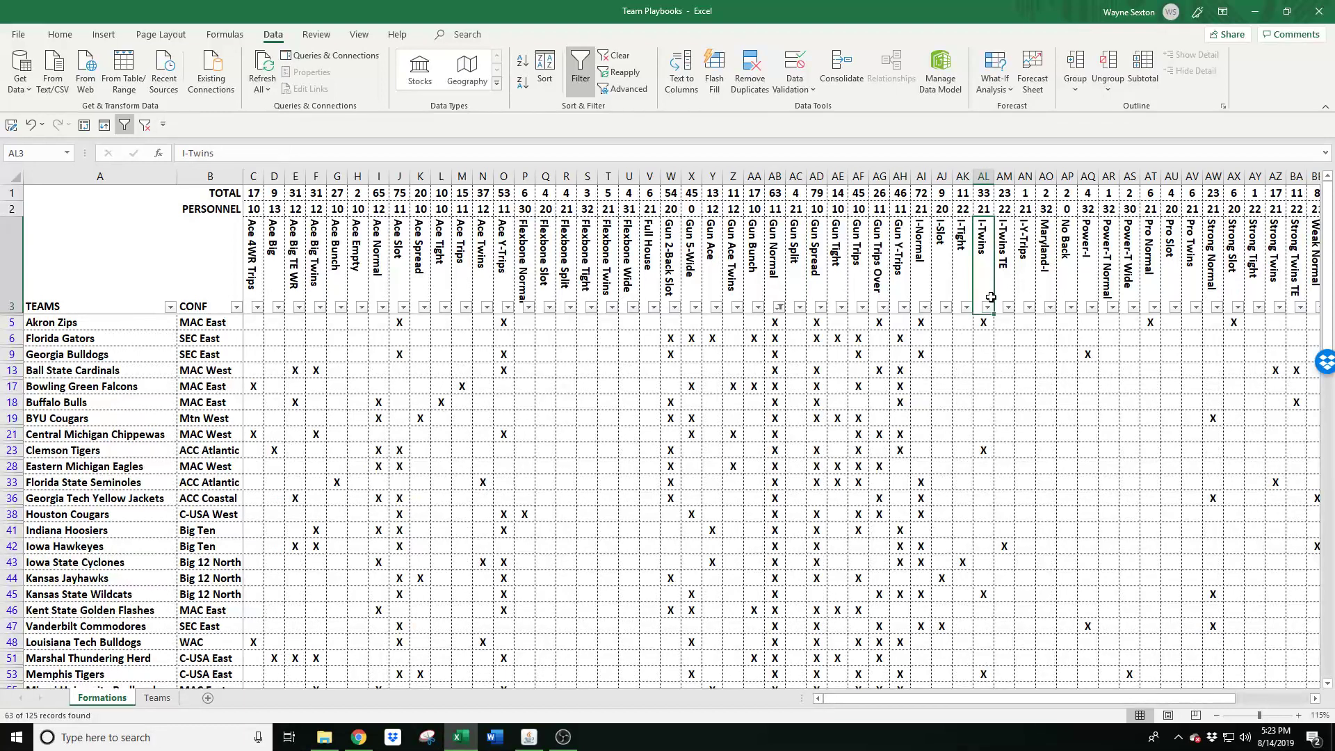
click(987, 307)
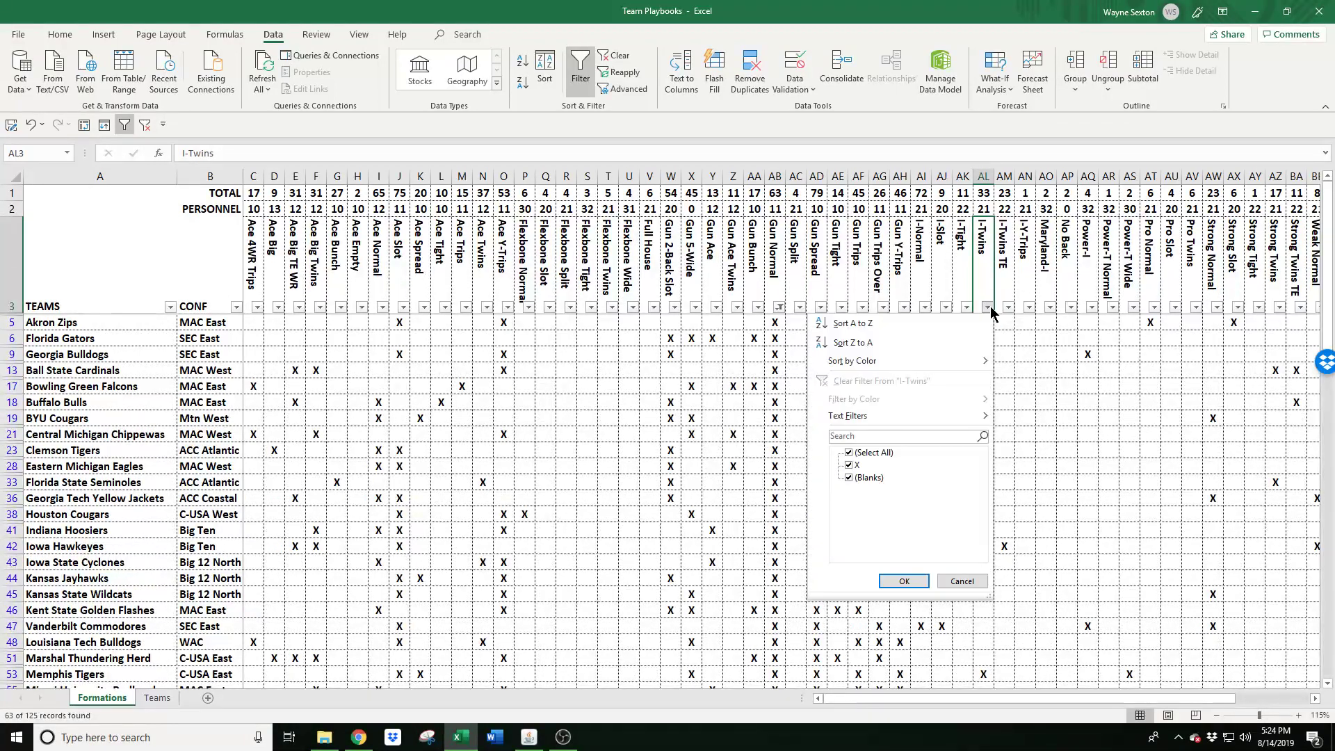
click(867, 479)
click(890, 583)
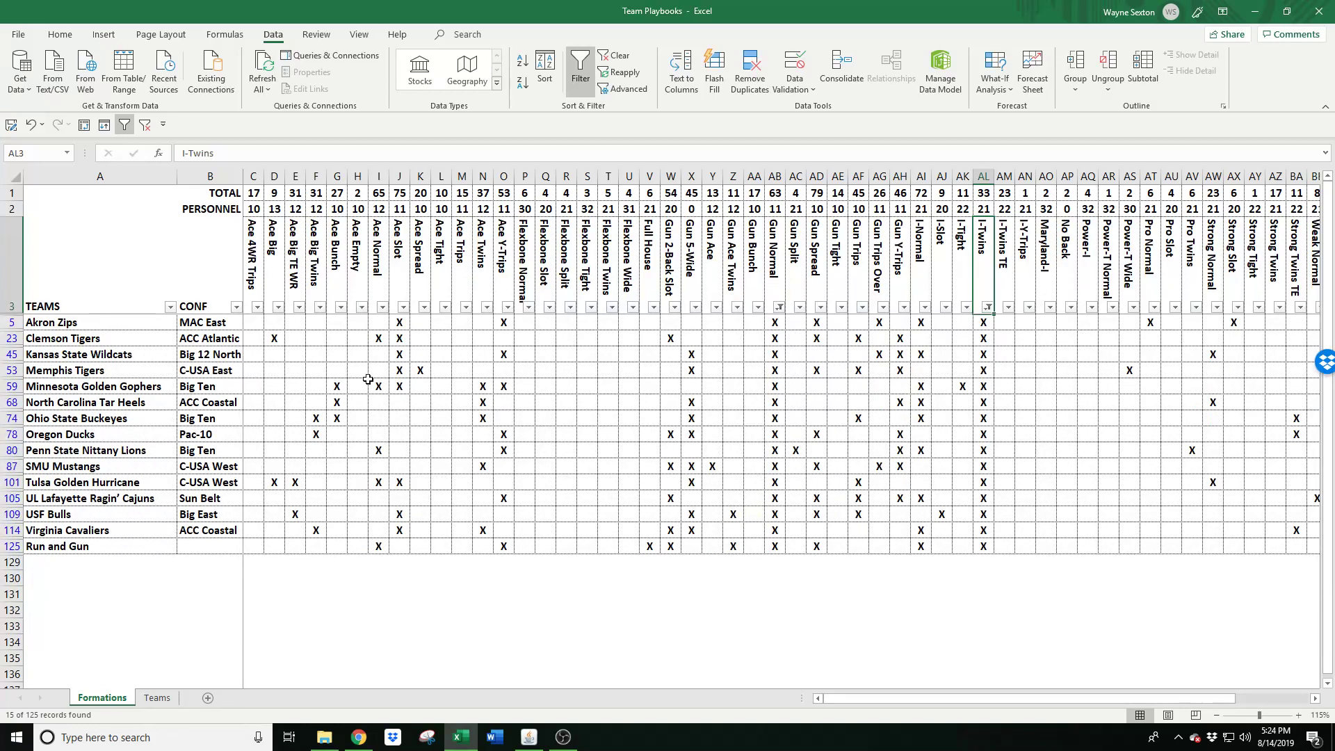
Narrow the filtered teams further by excluding blanks from the Ace Bunch column
click(340, 307)
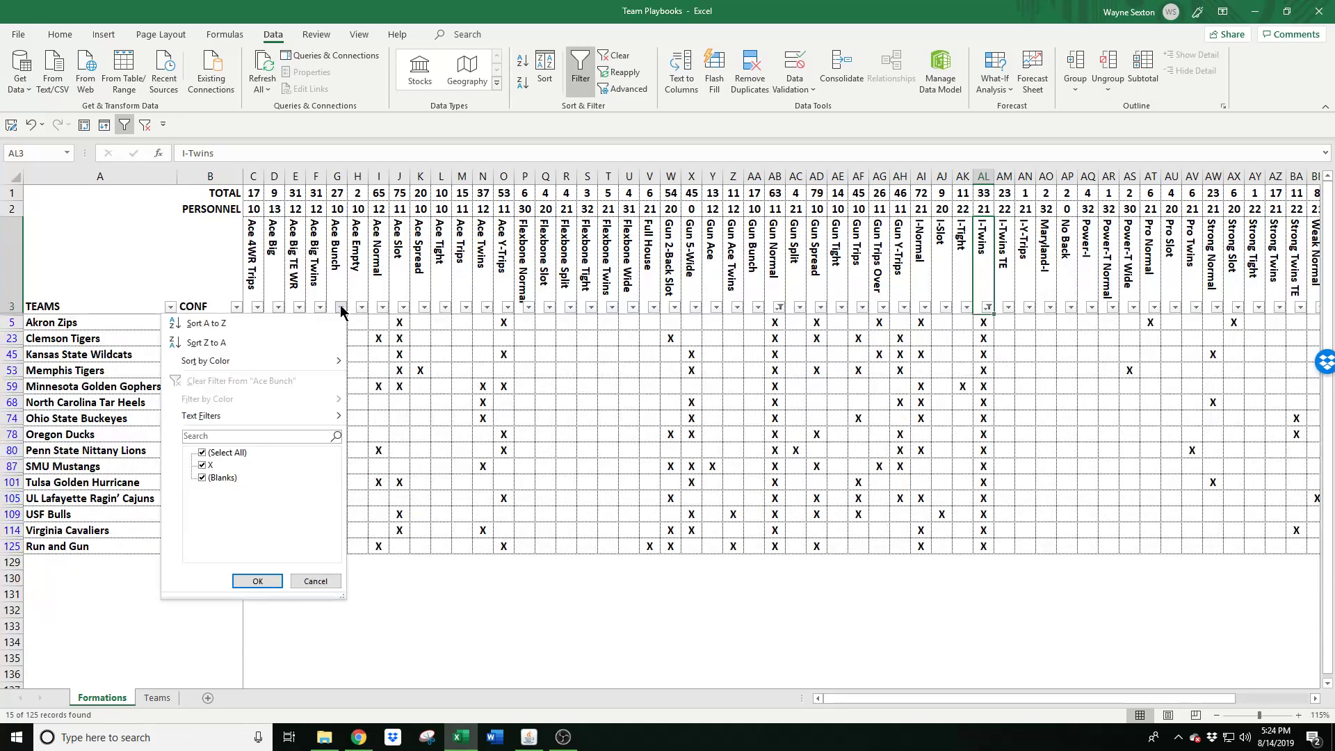
click(224, 479)
click(256, 581)
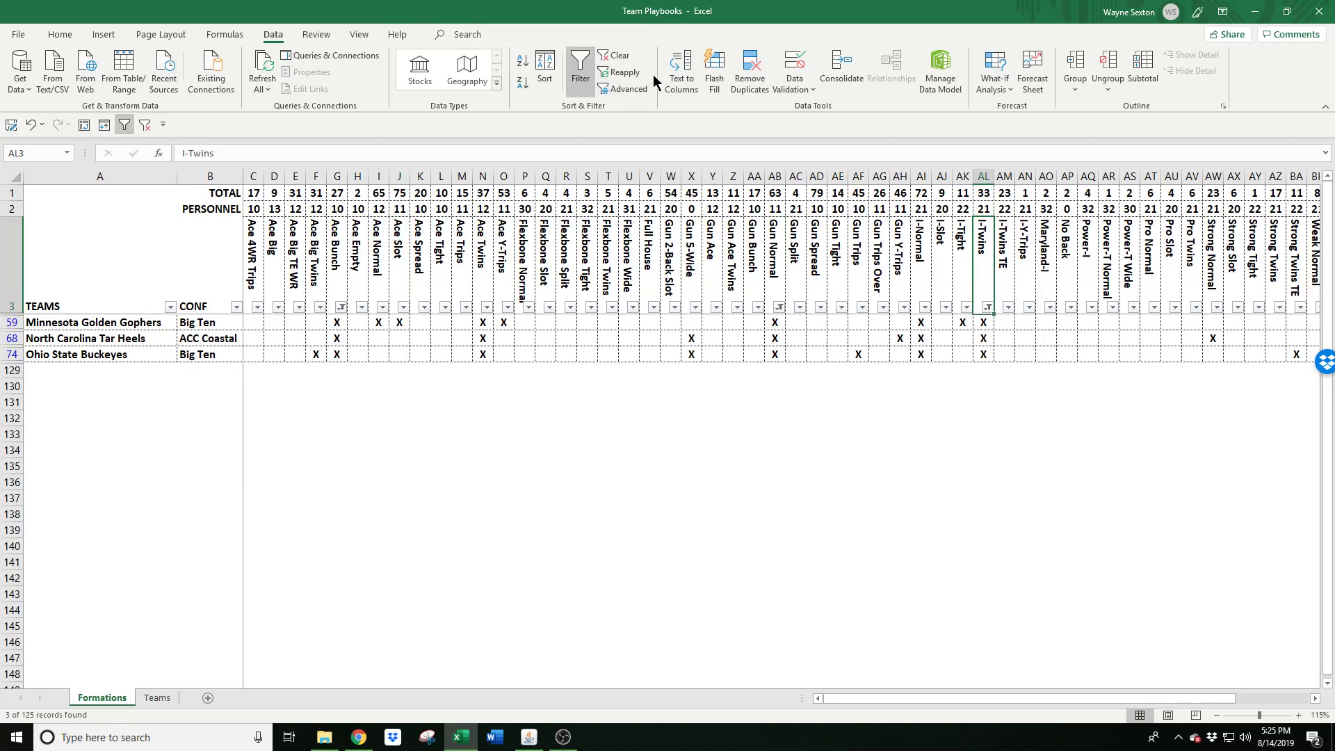
Clear all filters from the formations grid to list every team again
click(620, 56)
click(612, 532)
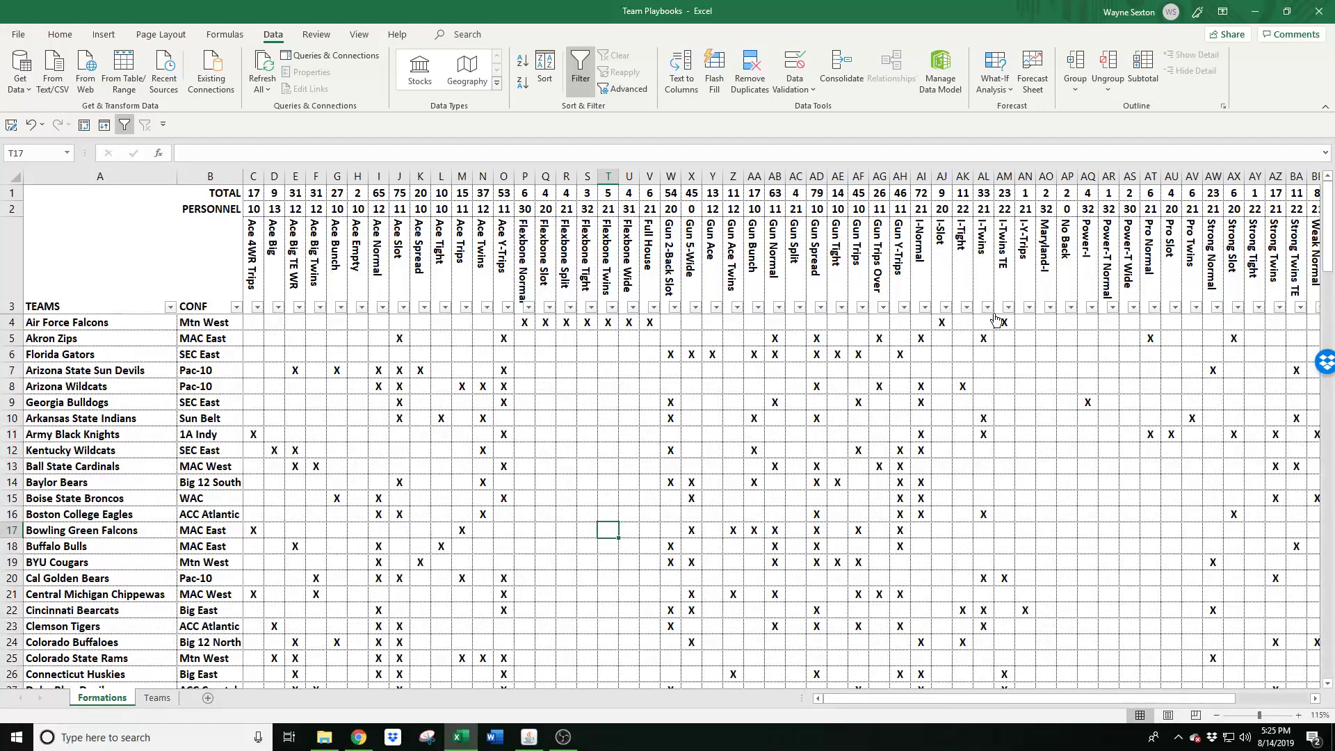
click(1154, 308)
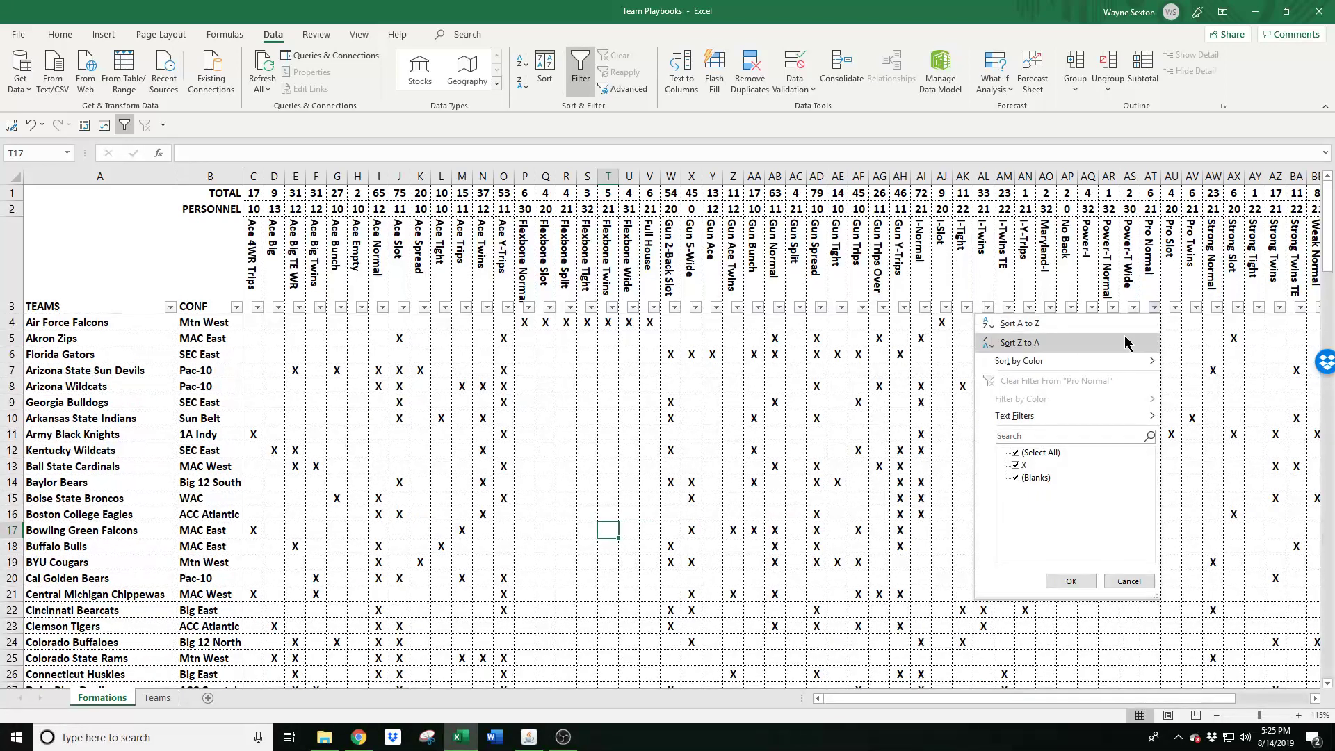
click(1192, 344)
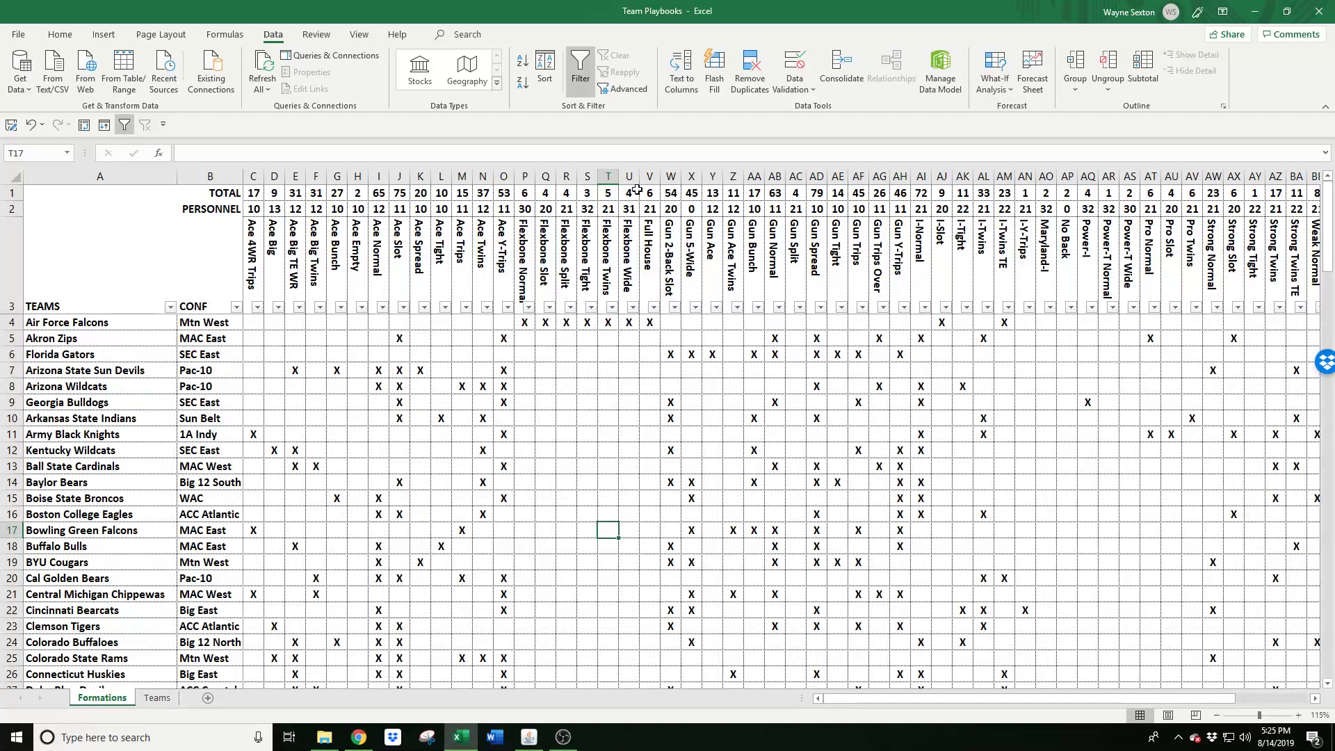
Check the total cells of the Power-I, Gun Trips Over and Pro Normal columns
click(1086, 193)
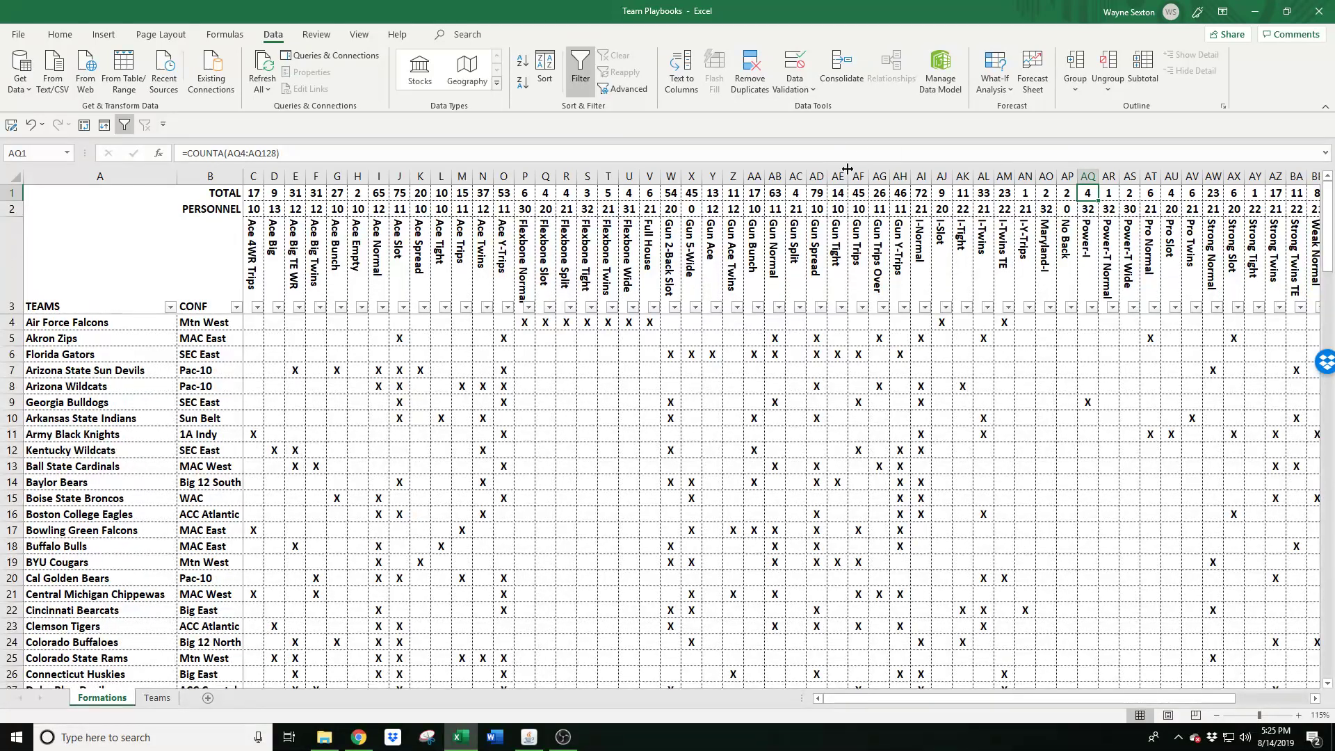
click(878, 193)
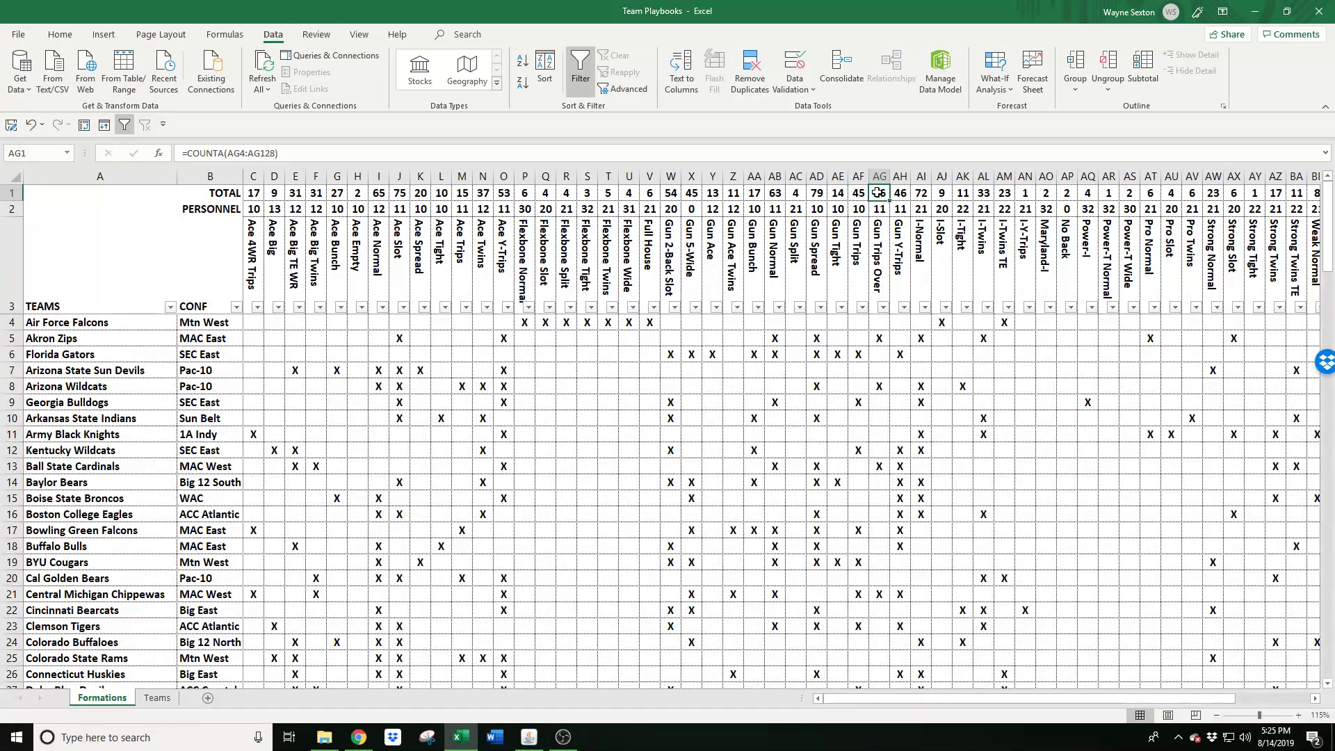
click(1152, 193)
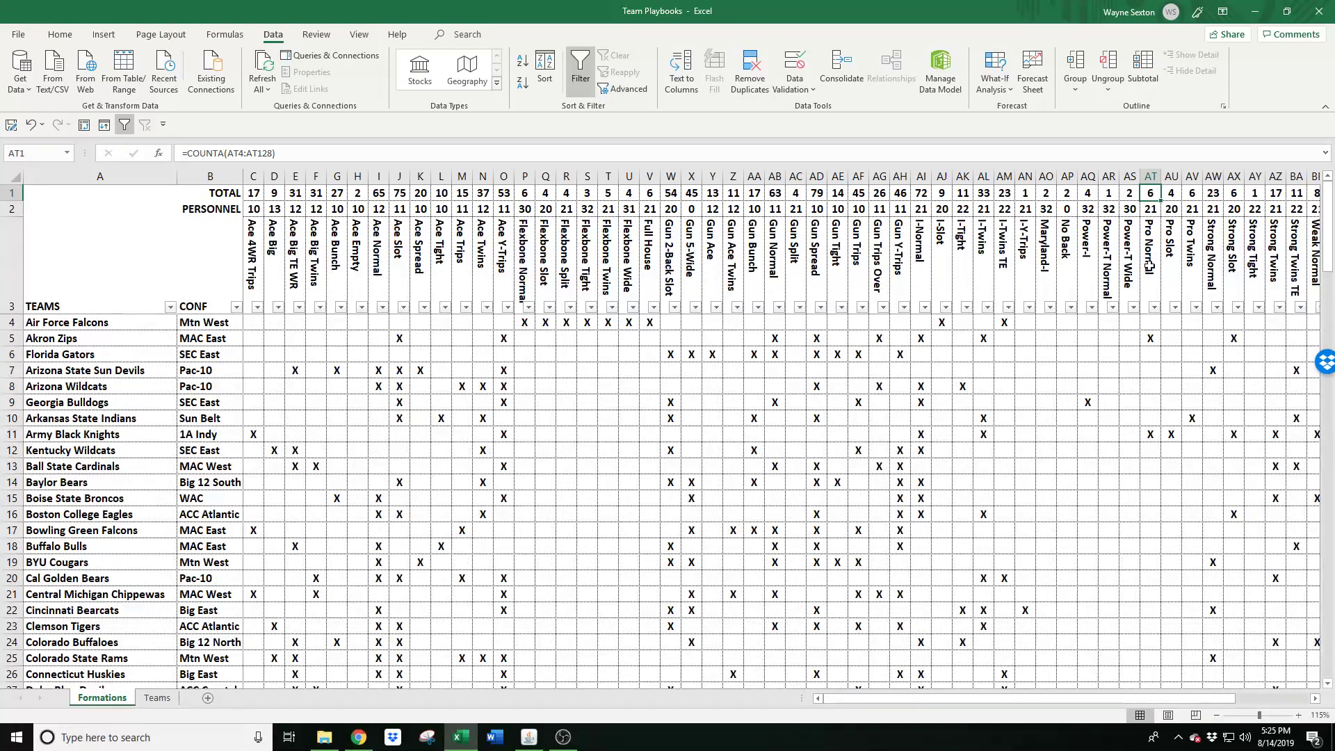
Filter the Pro Normal column to show only teams marked X, excluding blanks
click(1154, 308)
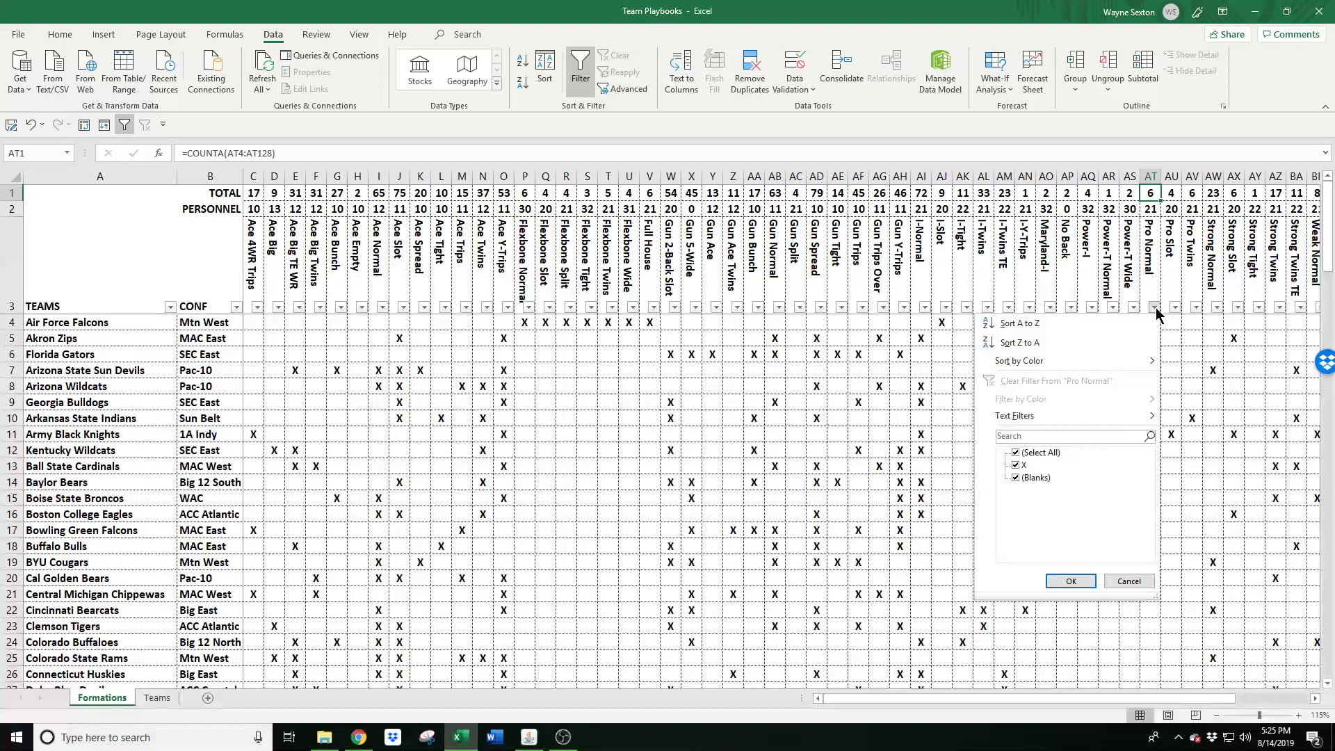
click(1043, 478)
click(1070, 581)
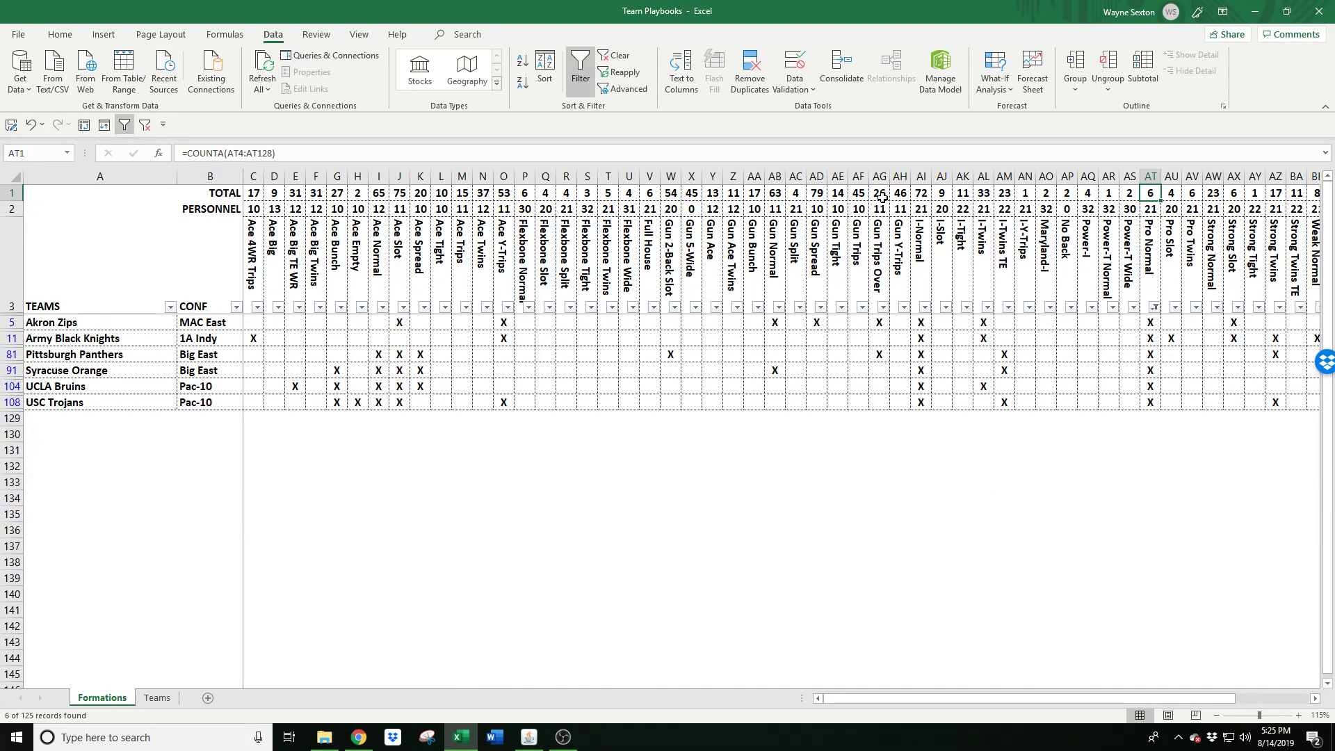
Add an X-only filter on the Gun Trips Over column and check the teams that have both formations
click(881, 308)
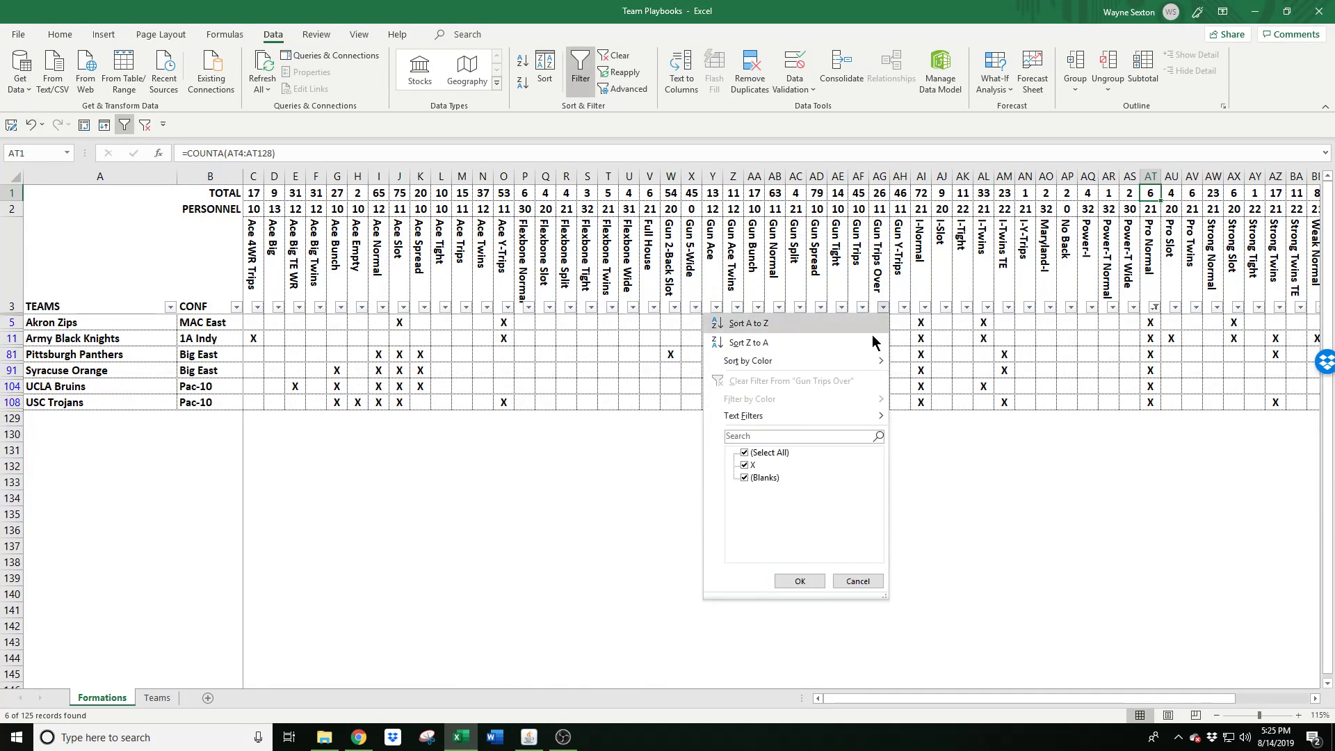
click(767, 481)
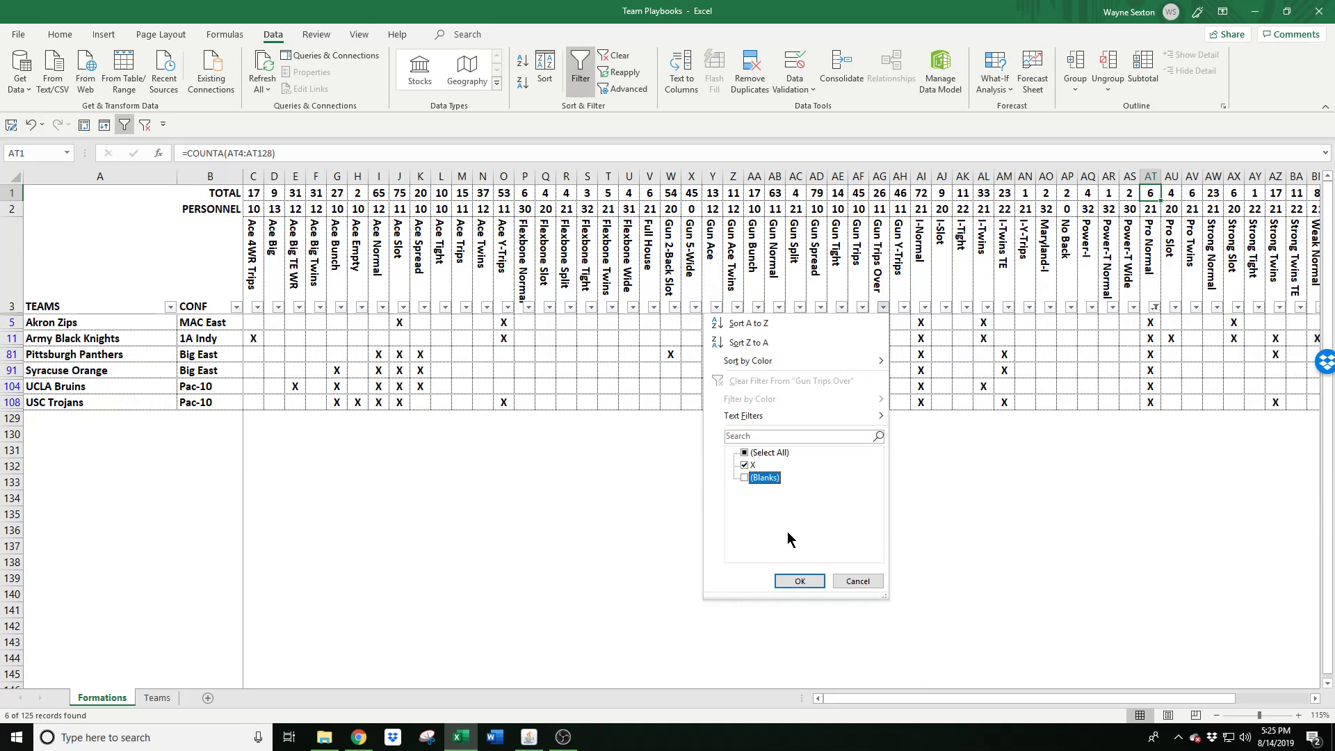
click(800, 582)
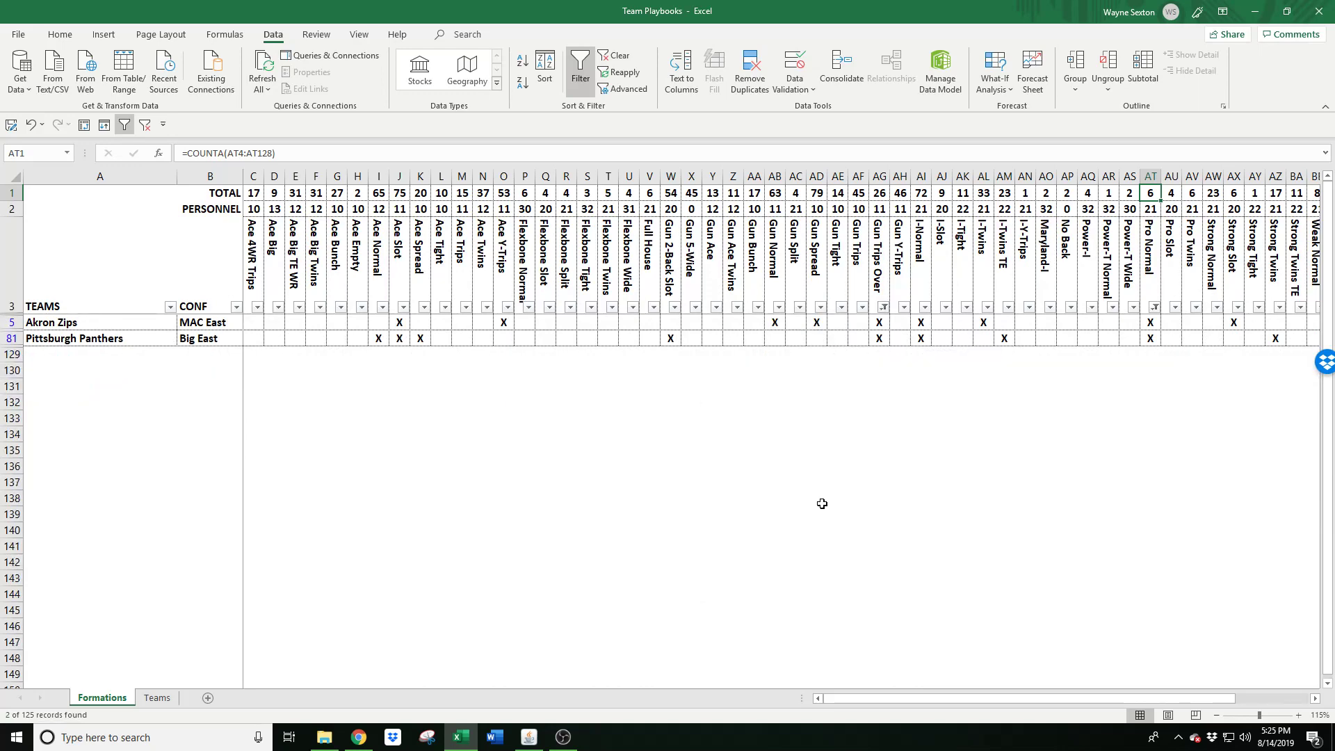
click(59, 324)
click(77, 339)
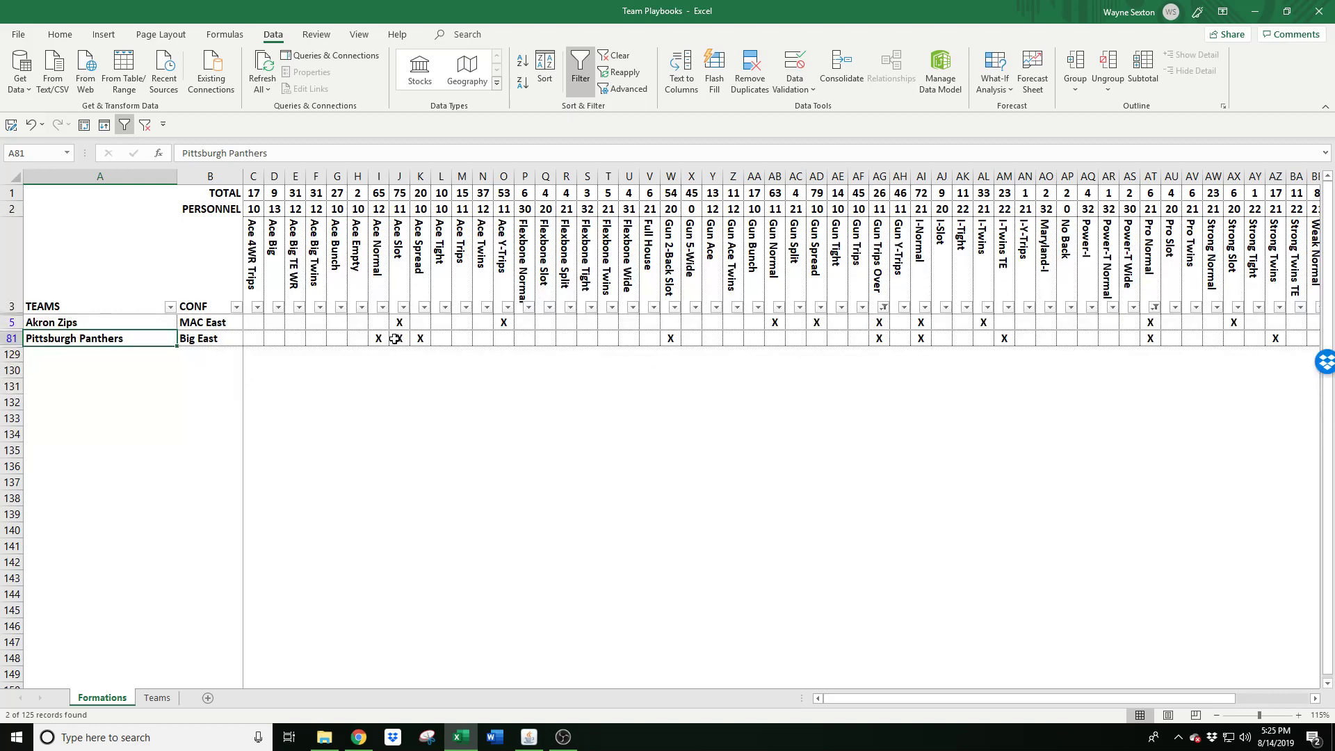
Clear the formation filters and limit the TEAMS column to Arkansas Razorbacks, FIU Golden Panthers and Oregon Ducks
click(145, 126)
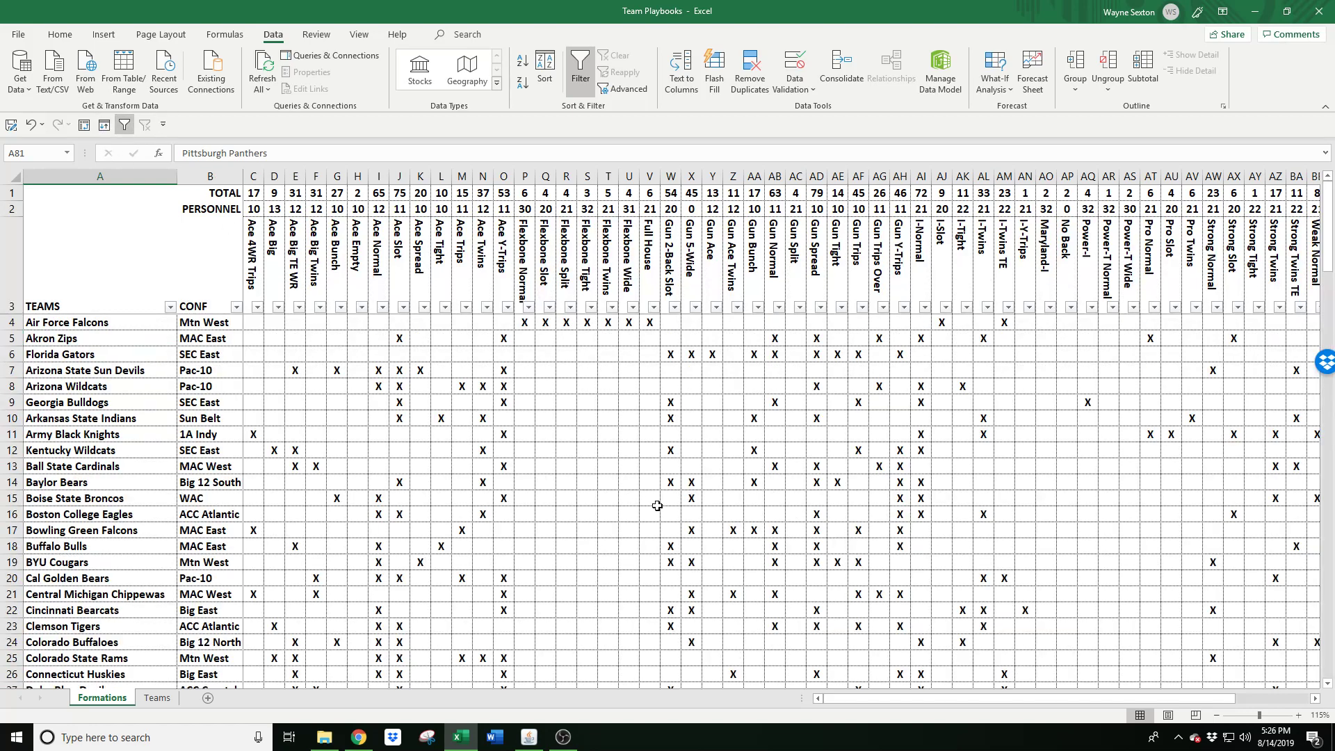
click(636, 467)
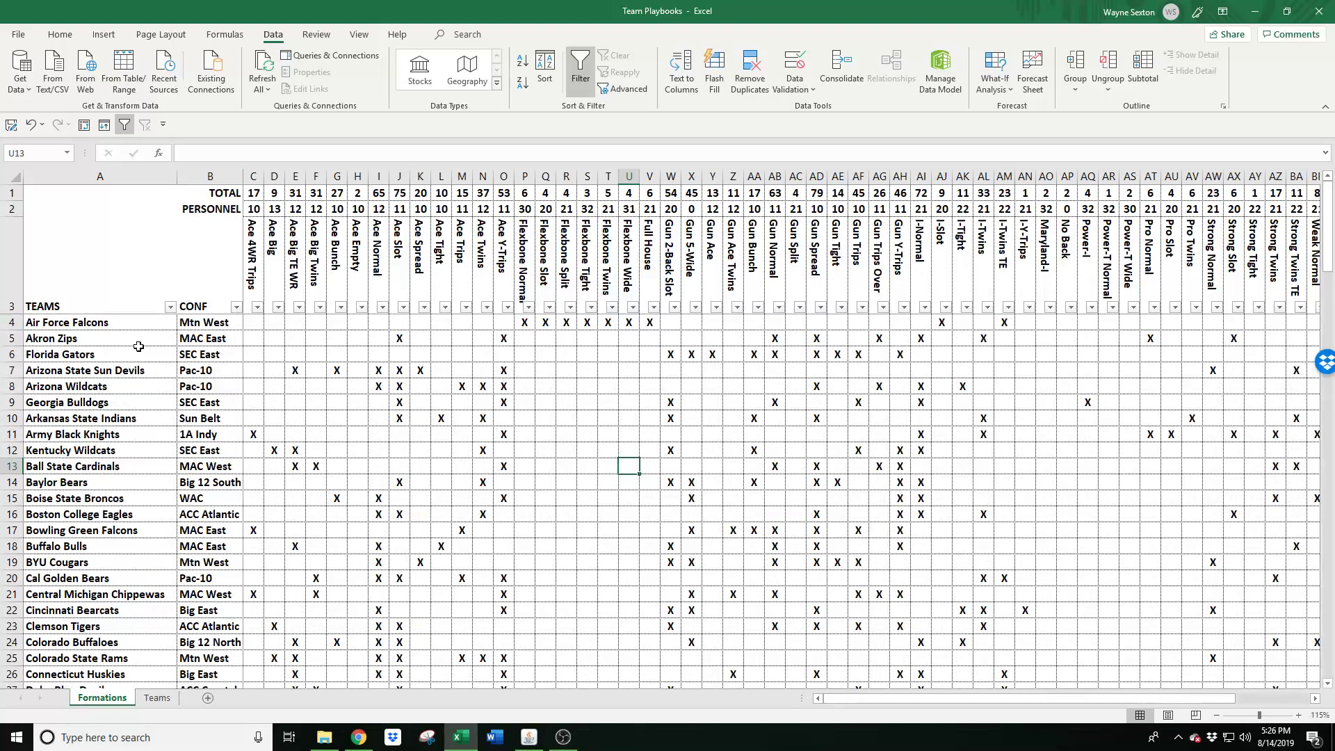
click(169, 307)
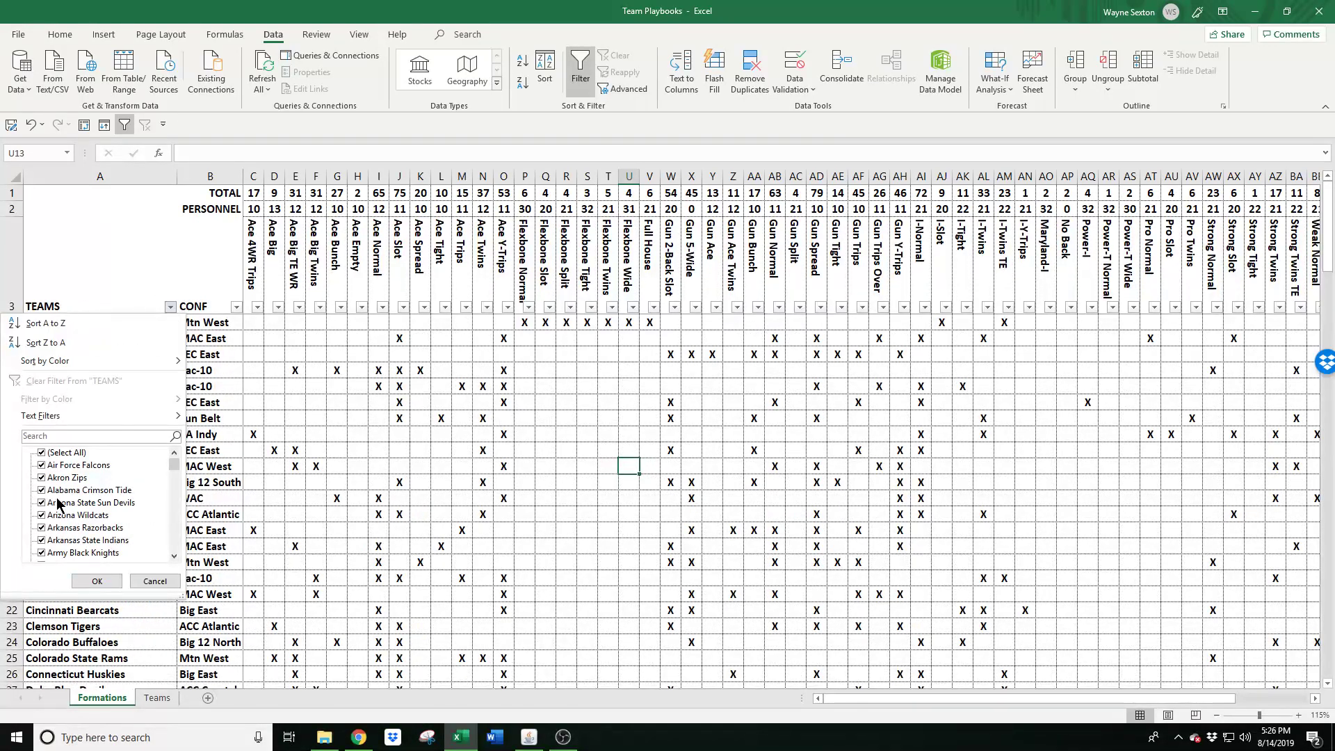
drag(174, 465, 174, 475)
scroll(174, 480, up, 5)
click(41, 453)
click(42, 528)
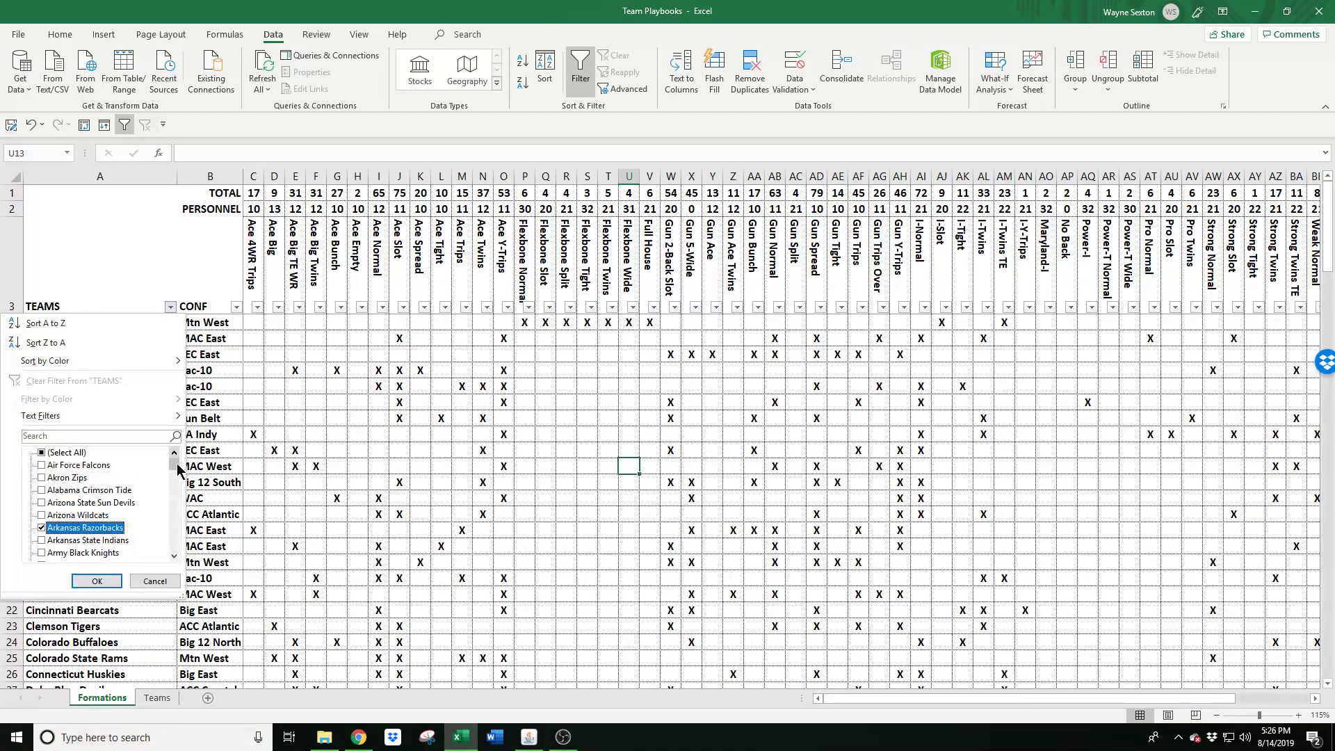
drag(174, 467, 176, 489)
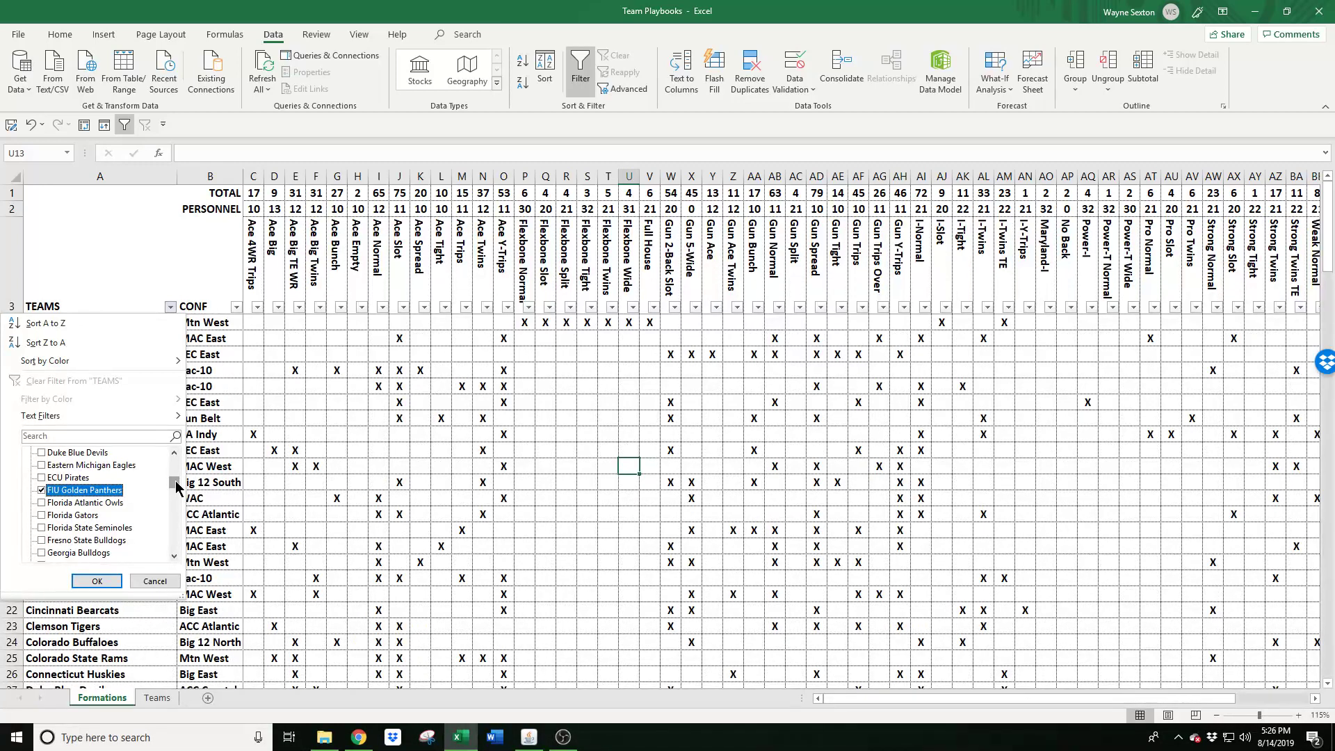
drag(176, 487, 175, 518)
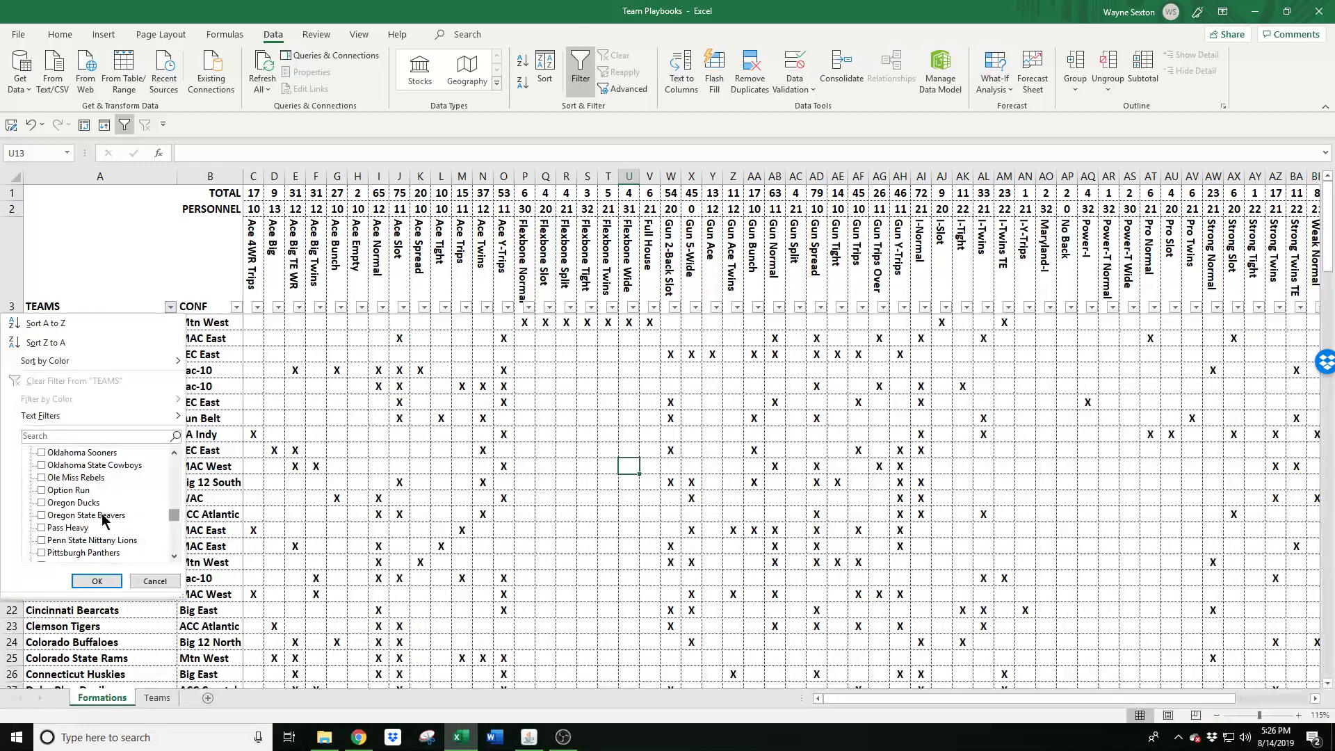
click(42, 503)
click(96, 581)
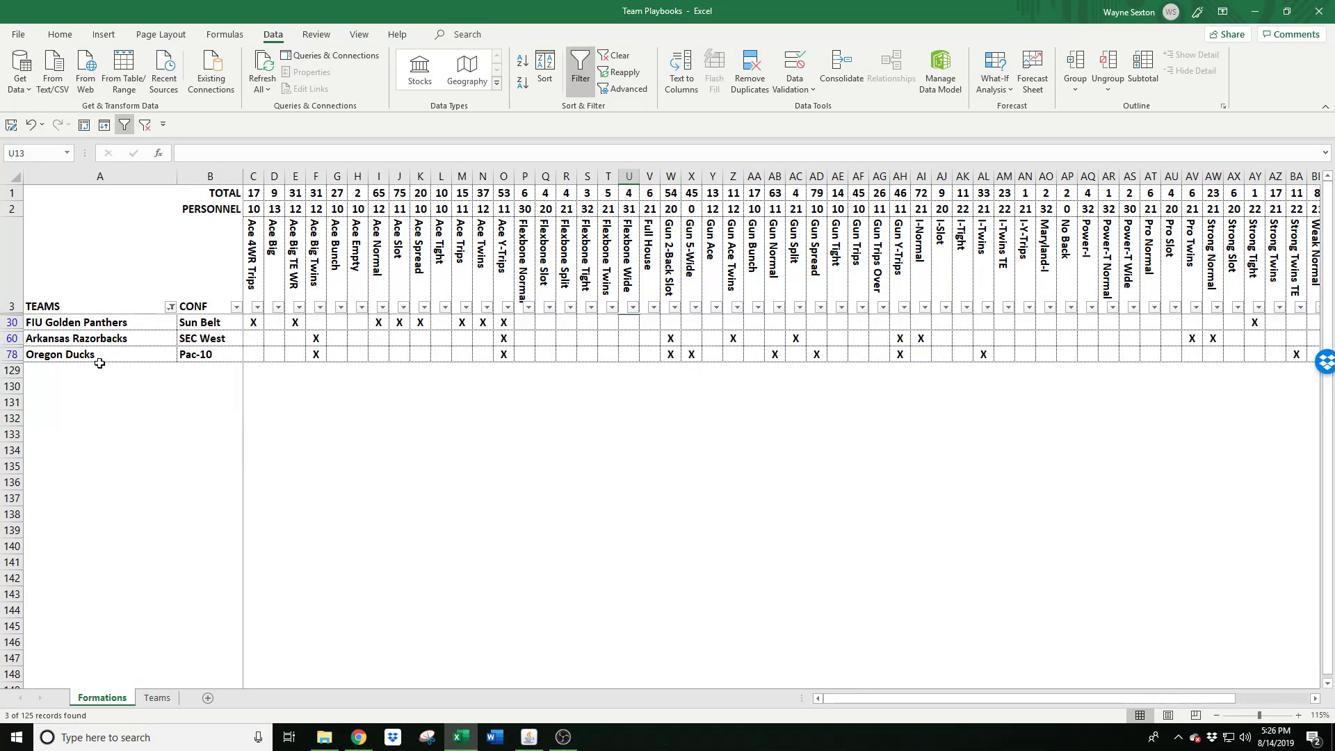
Clear the team filter and limit the CONF column to SEC East and SEC West
click(144, 125)
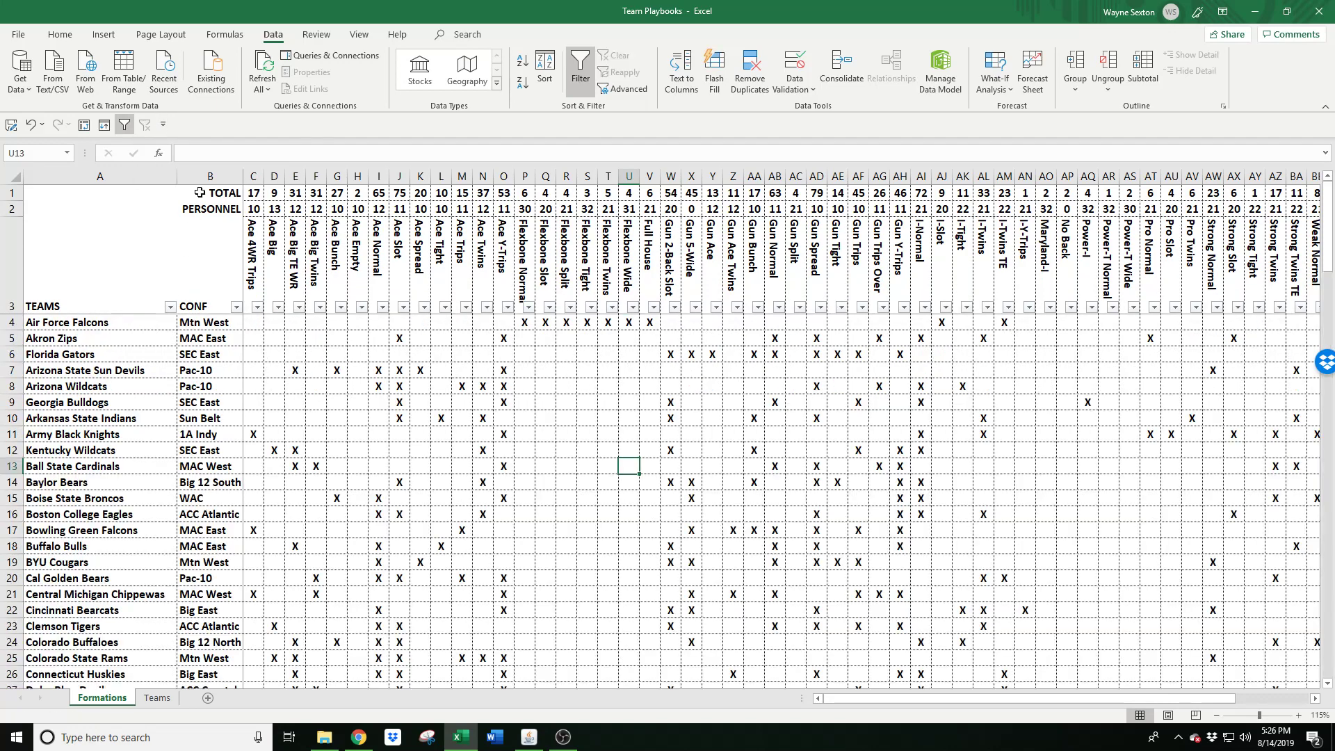
click(579, 436)
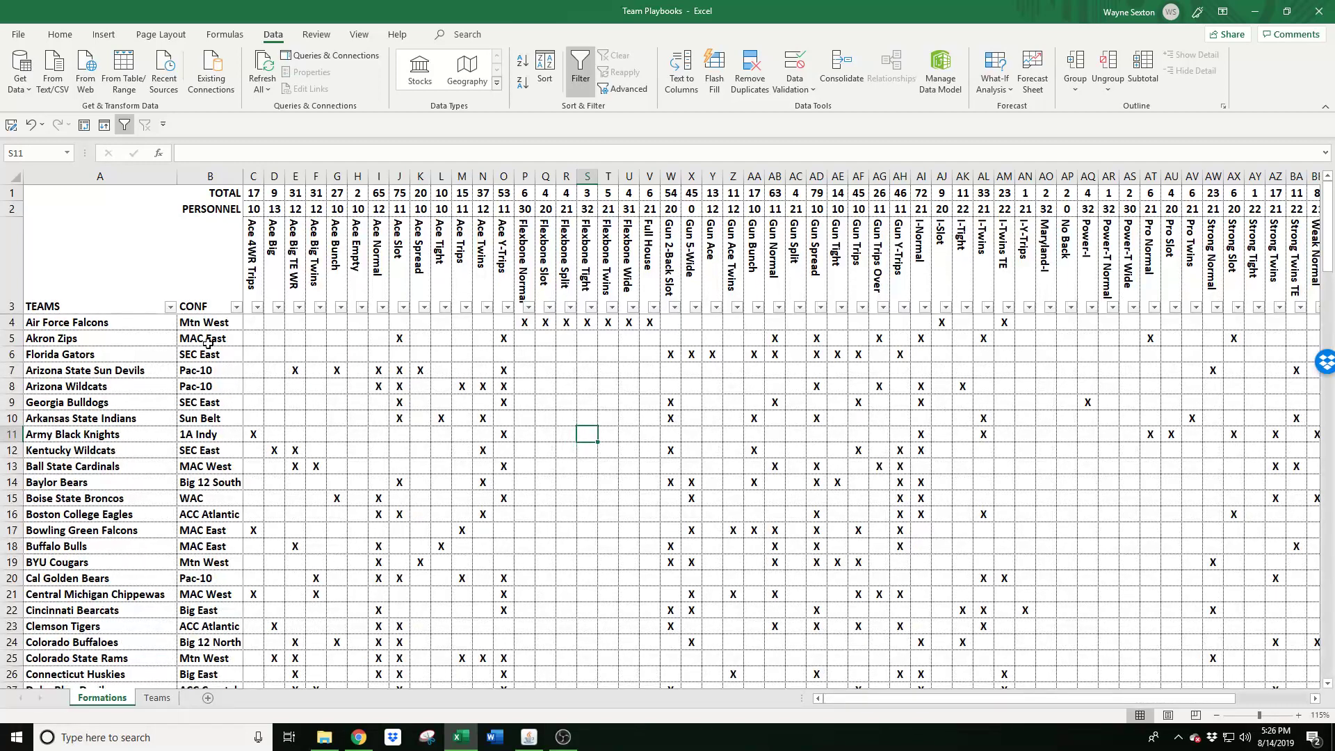
click(237, 308)
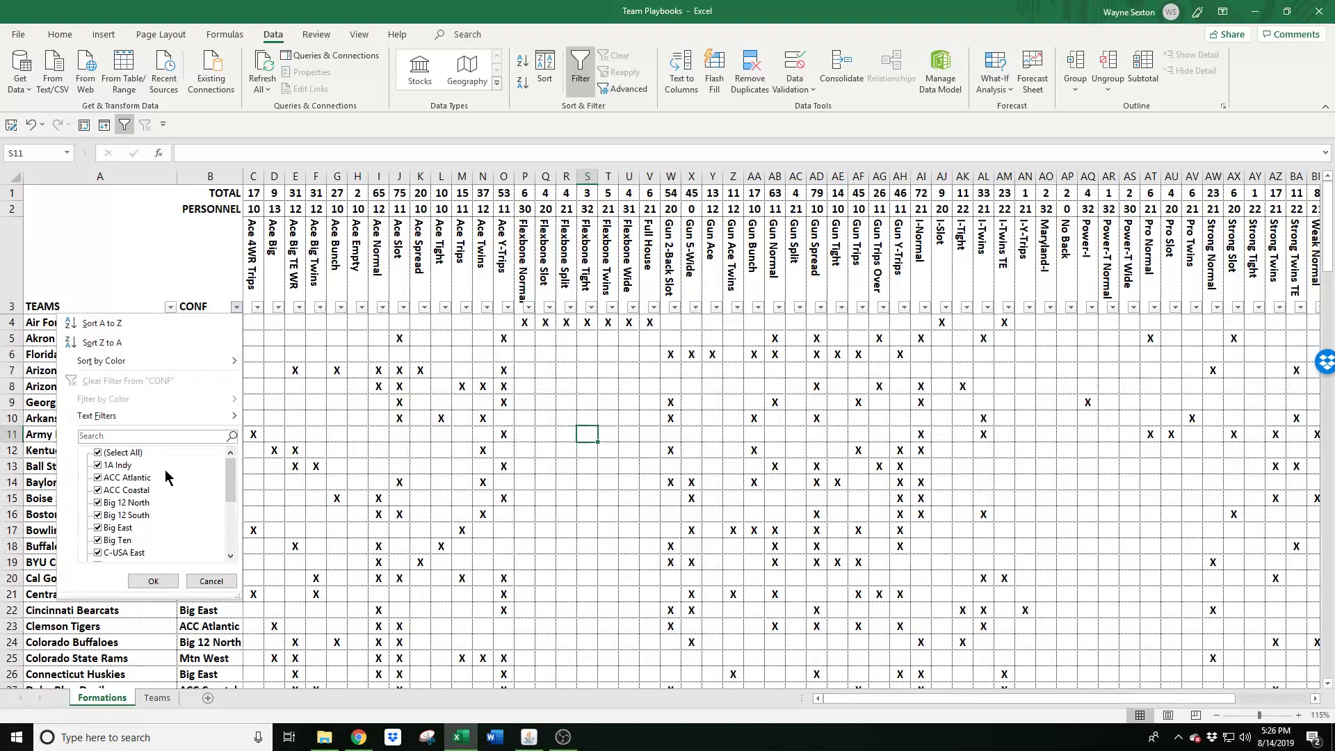
click(118, 453)
drag(232, 487, 224, 530)
click(112, 528)
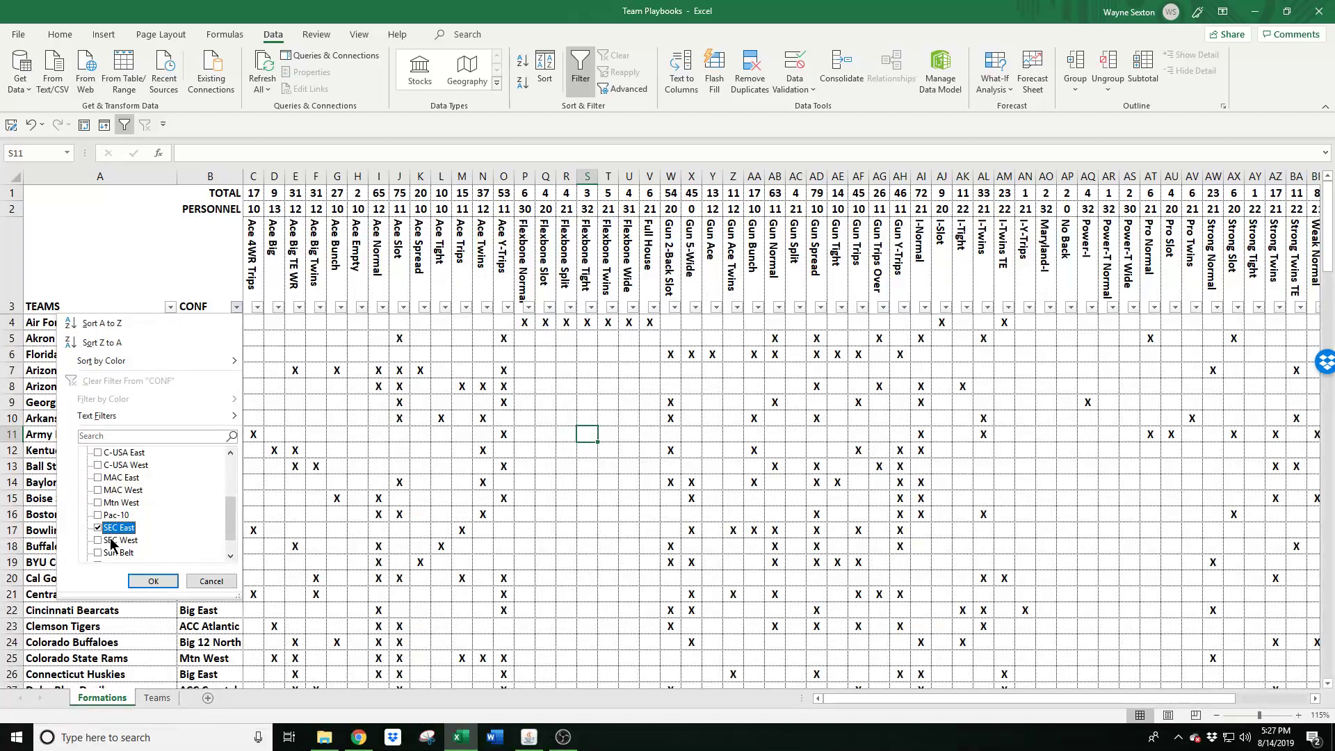
click(111, 540)
click(153, 581)
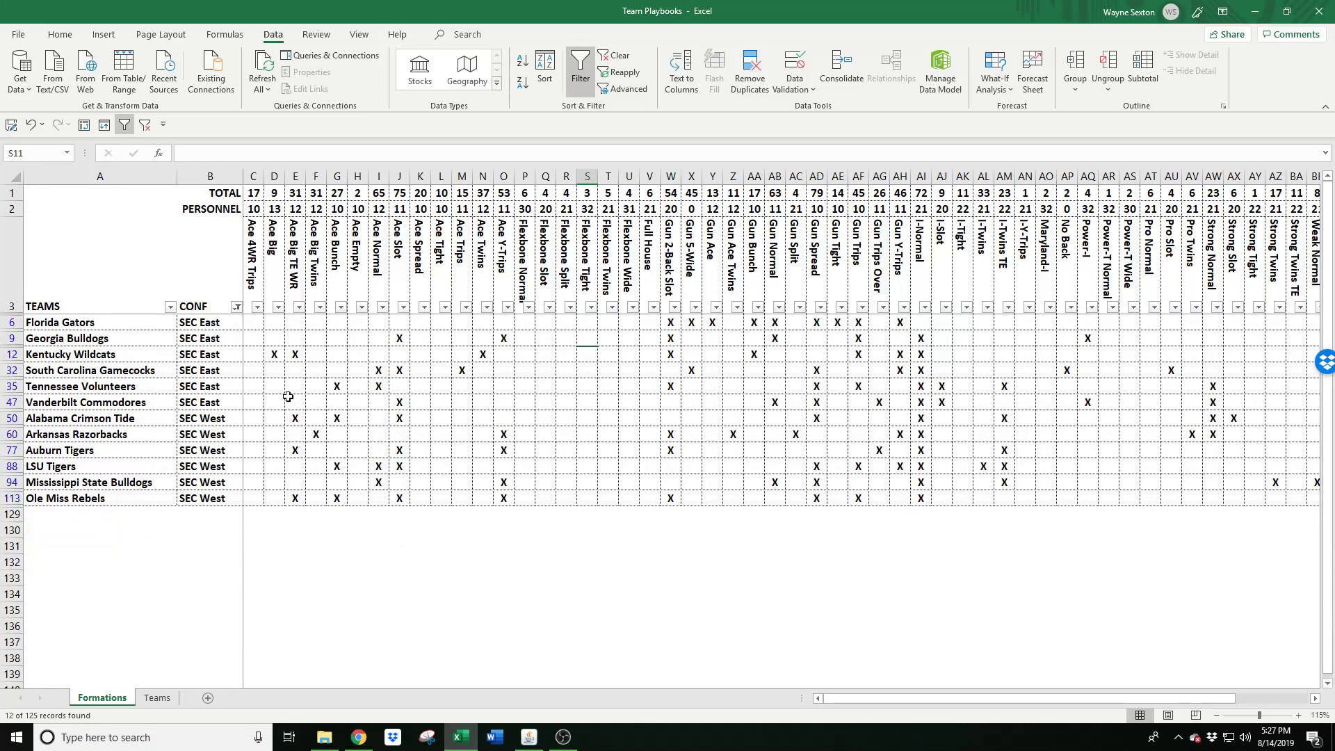
Clear the conference filter and switch to the Teams sheet to view its formations-by-team grid at several zoom levels
click(146, 128)
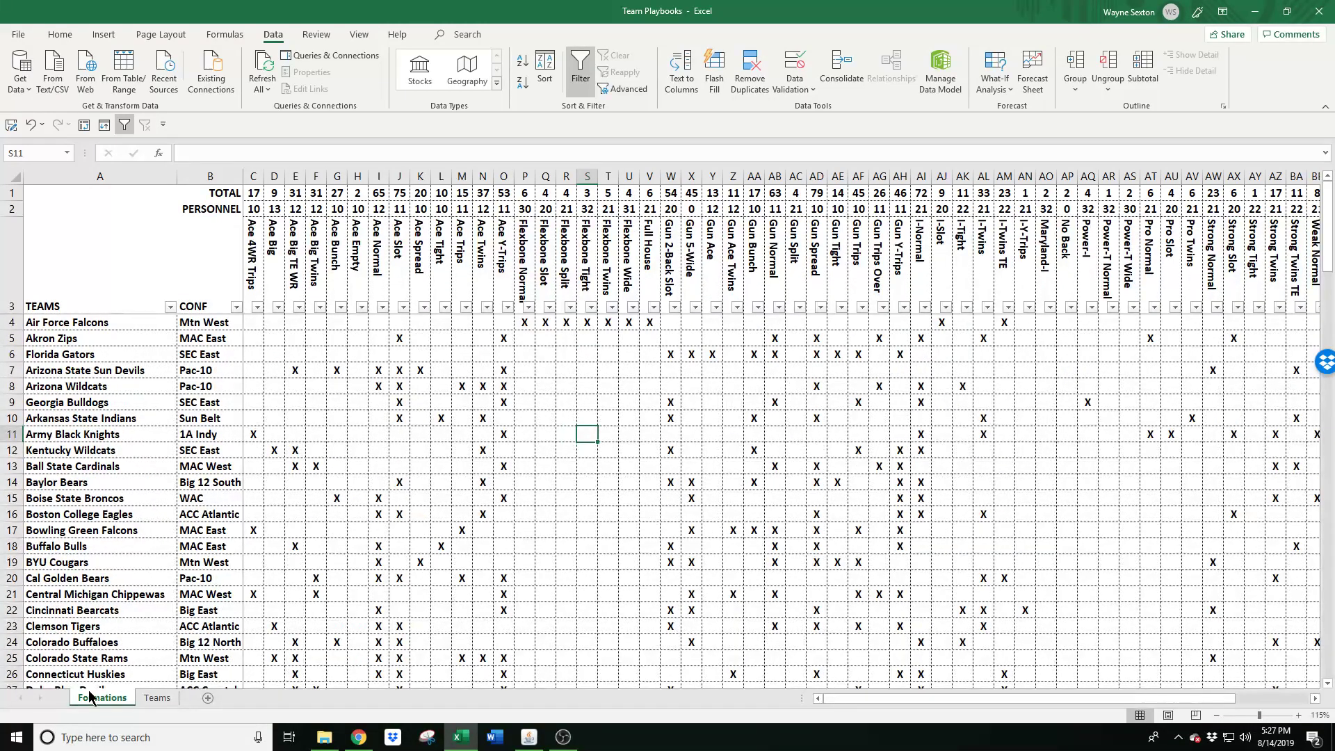
click(157, 699)
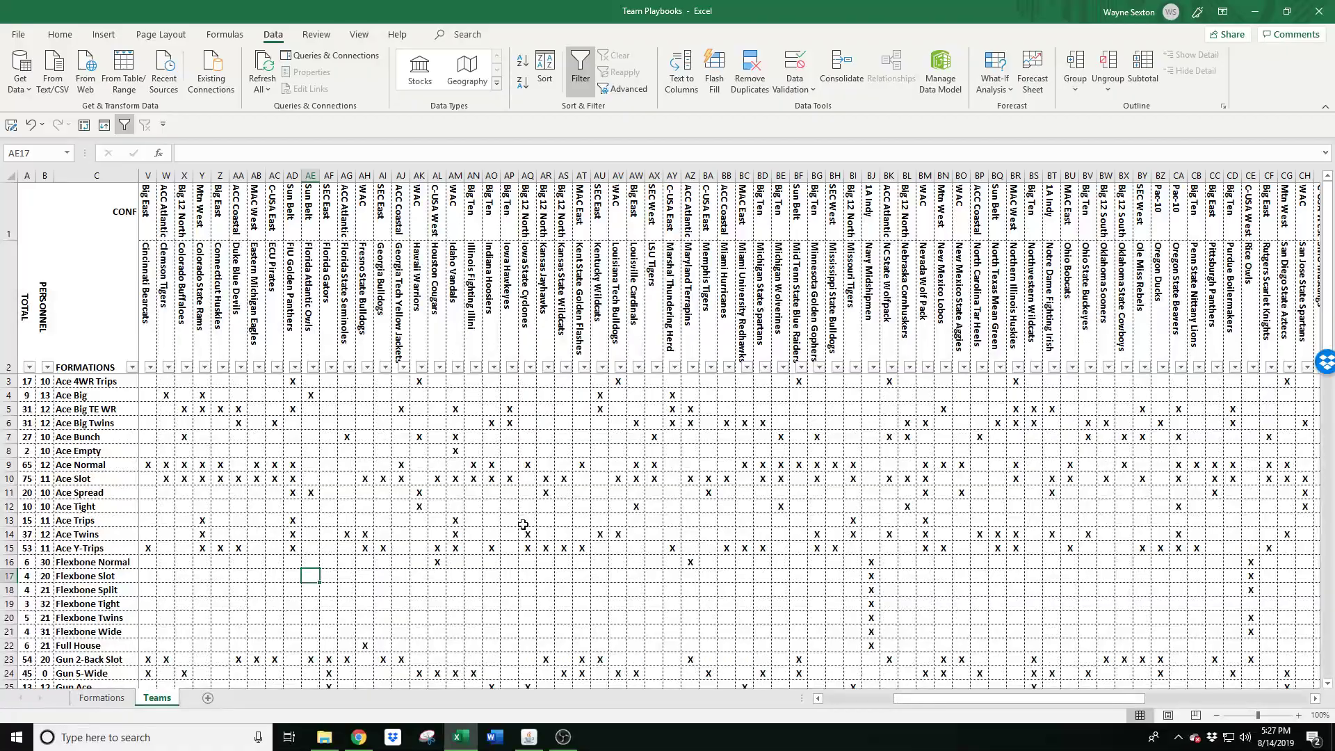
ctrl+scroll(572, 477, up, 4)
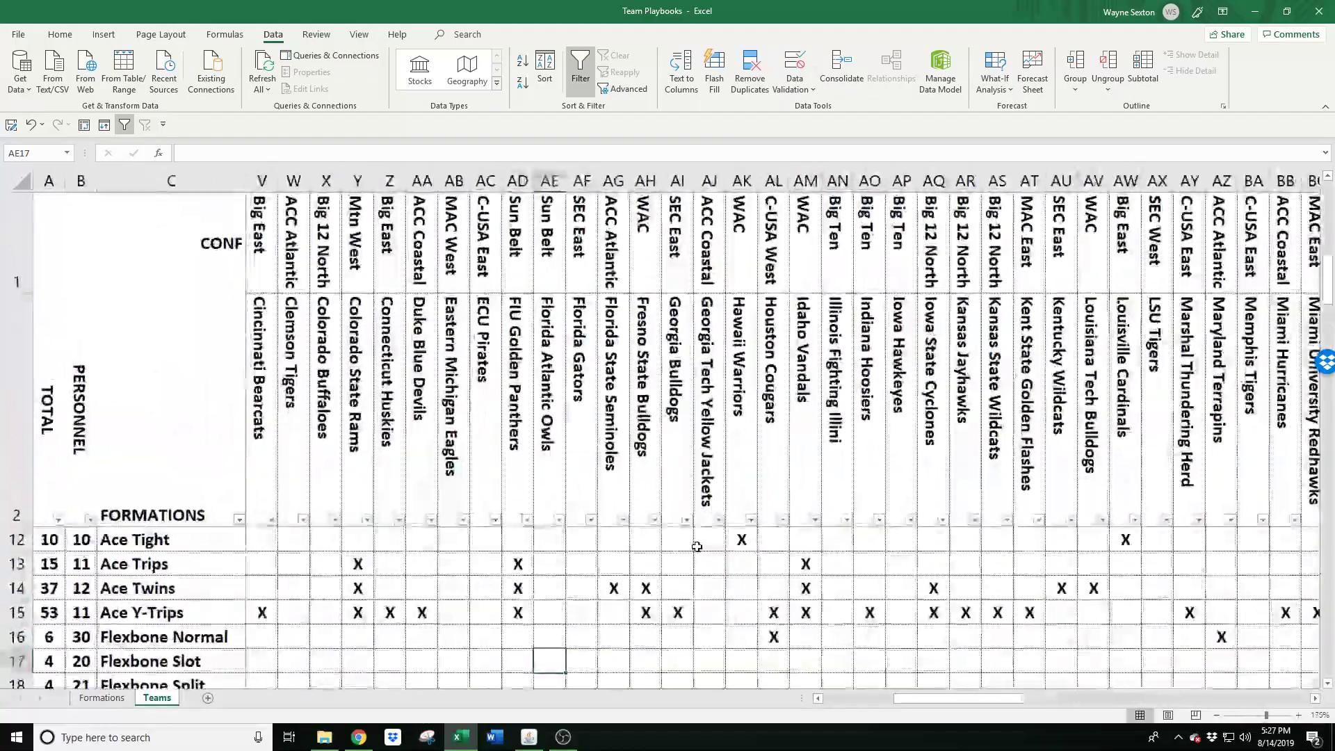
ctrl+scroll(693, 543, down, 4)
ctrl+scroll(692, 543, up, 3)
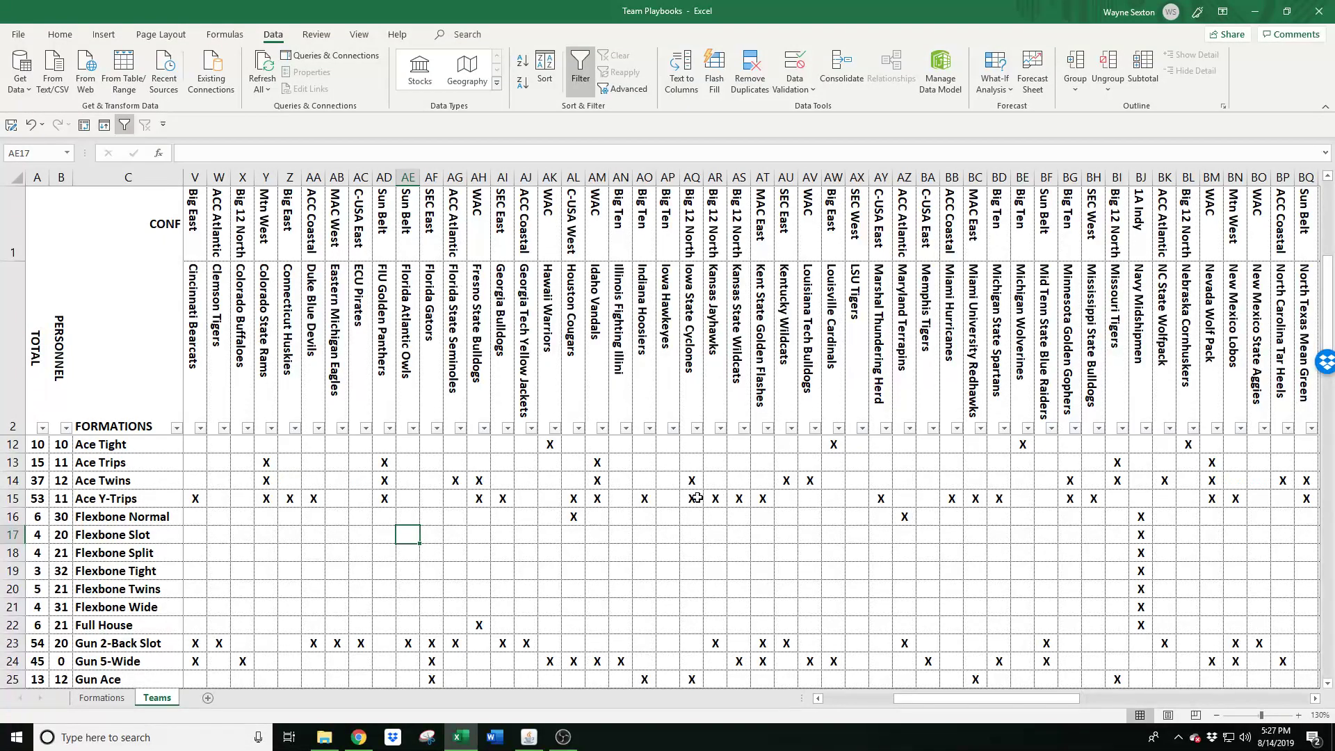
ctrl+scroll(697, 498, down, 5)
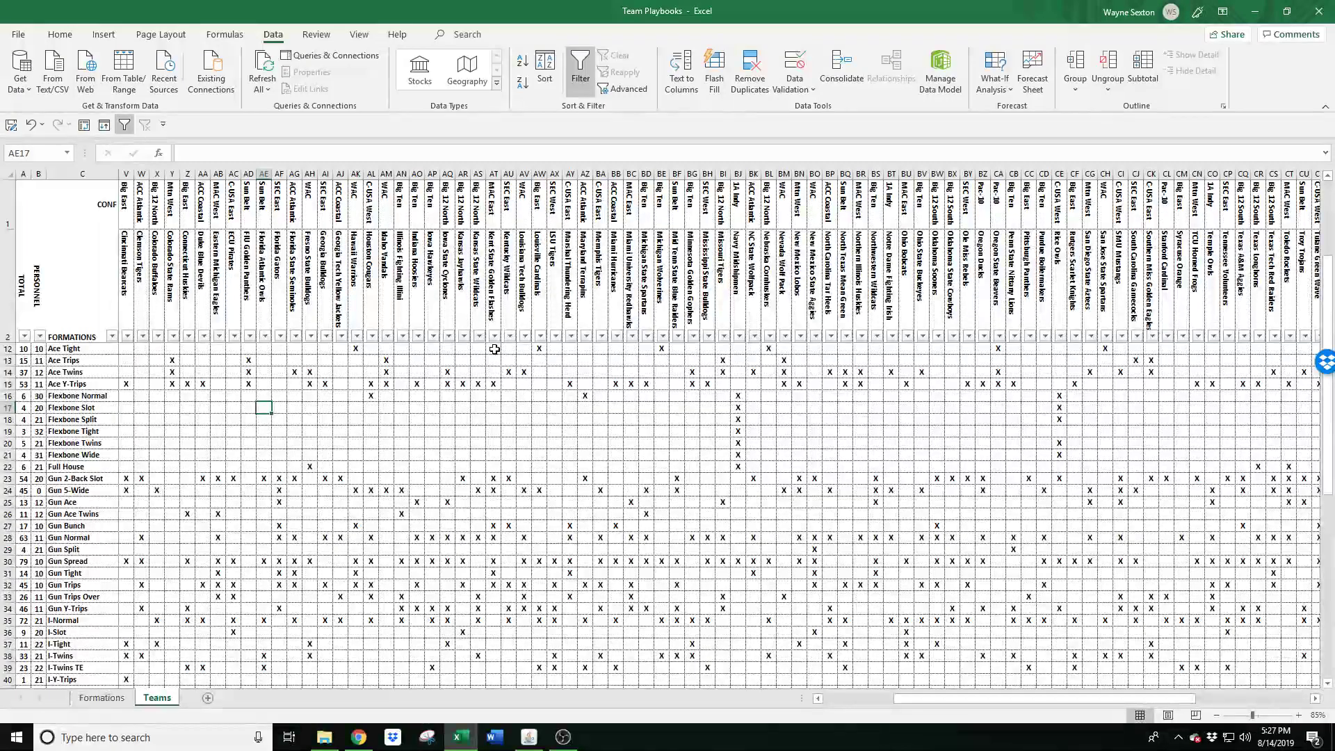
Filter the Iowa State Cyclones column to X only and select the listed formations from Ace Twins to I-Tight
ctrl+scroll(519, 497, up, 5)
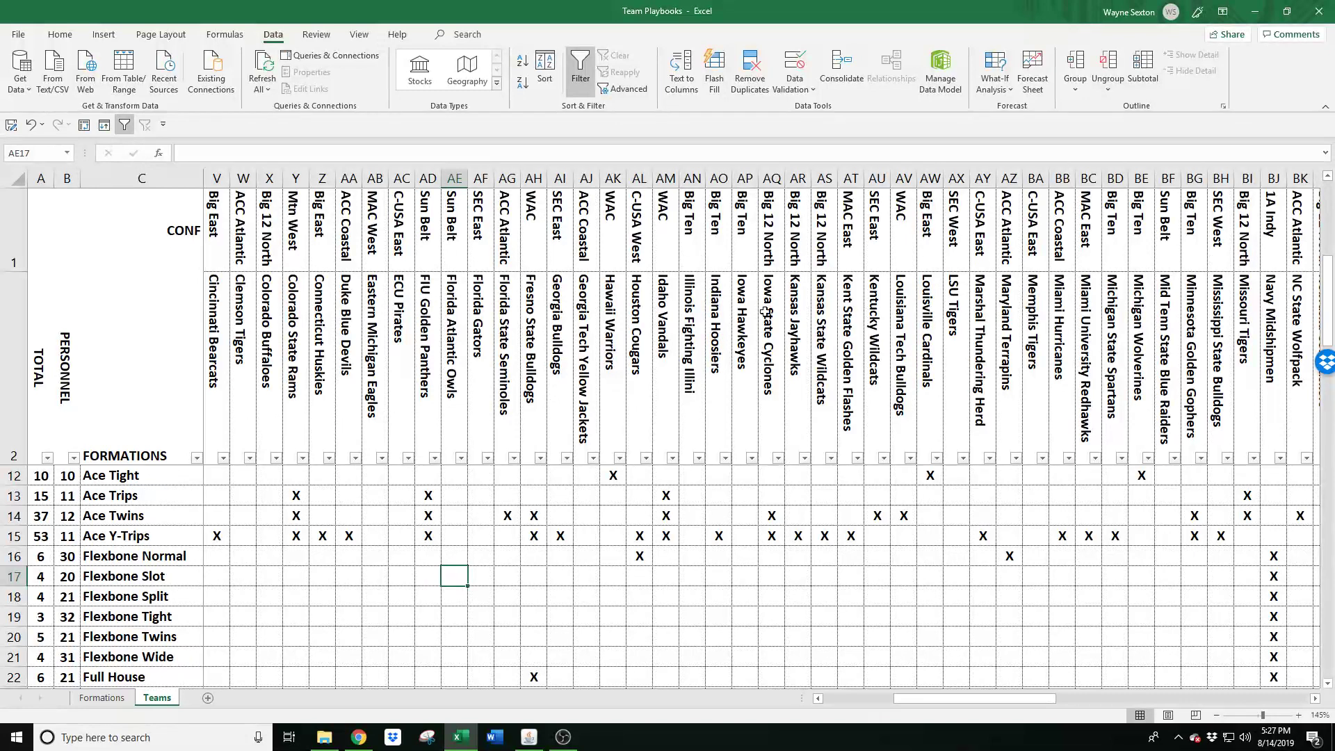
click(778, 459)
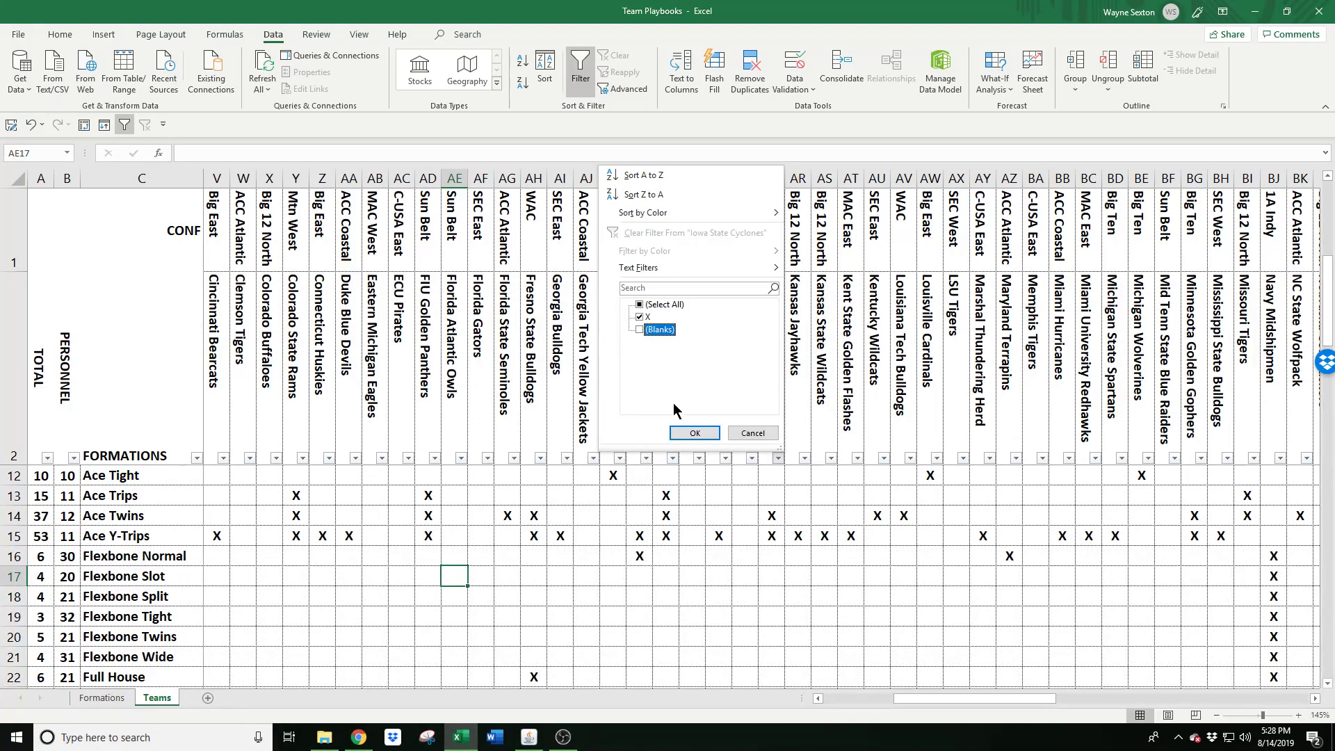
click(694, 433)
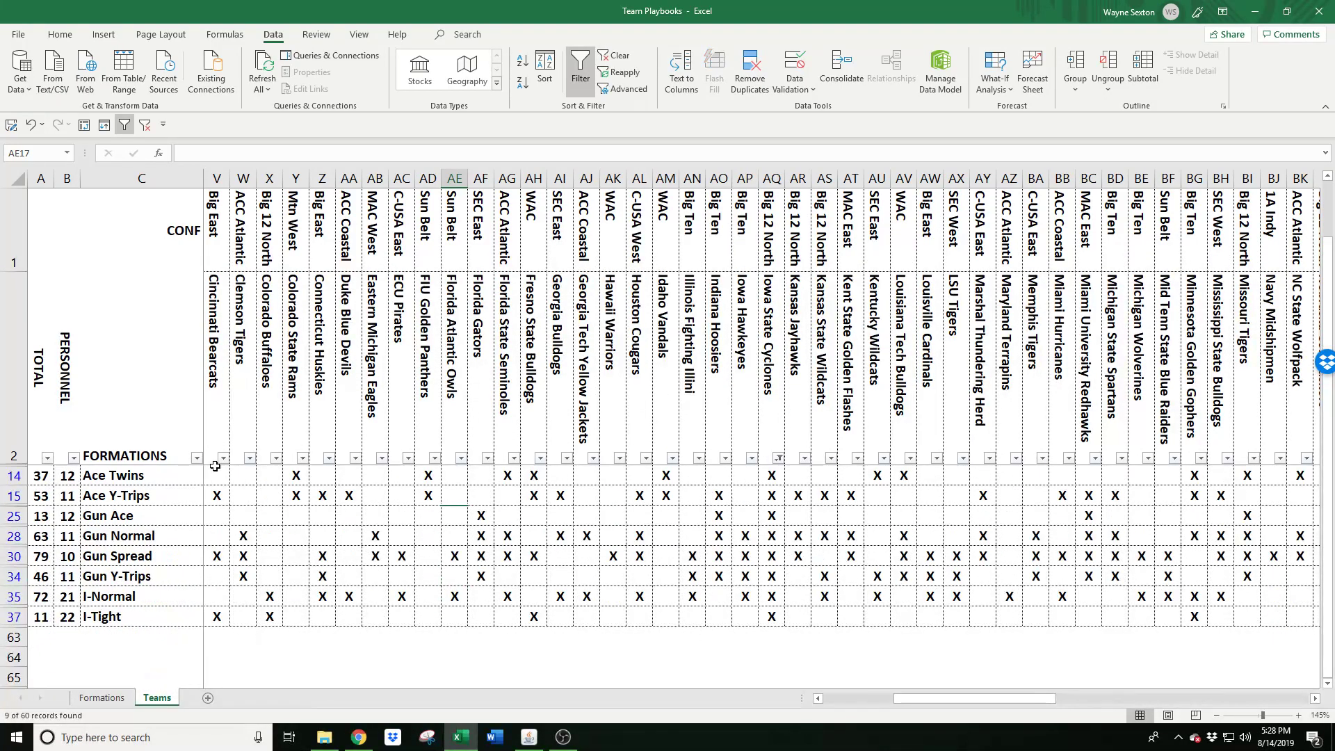
drag(129, 479, 128, 616)
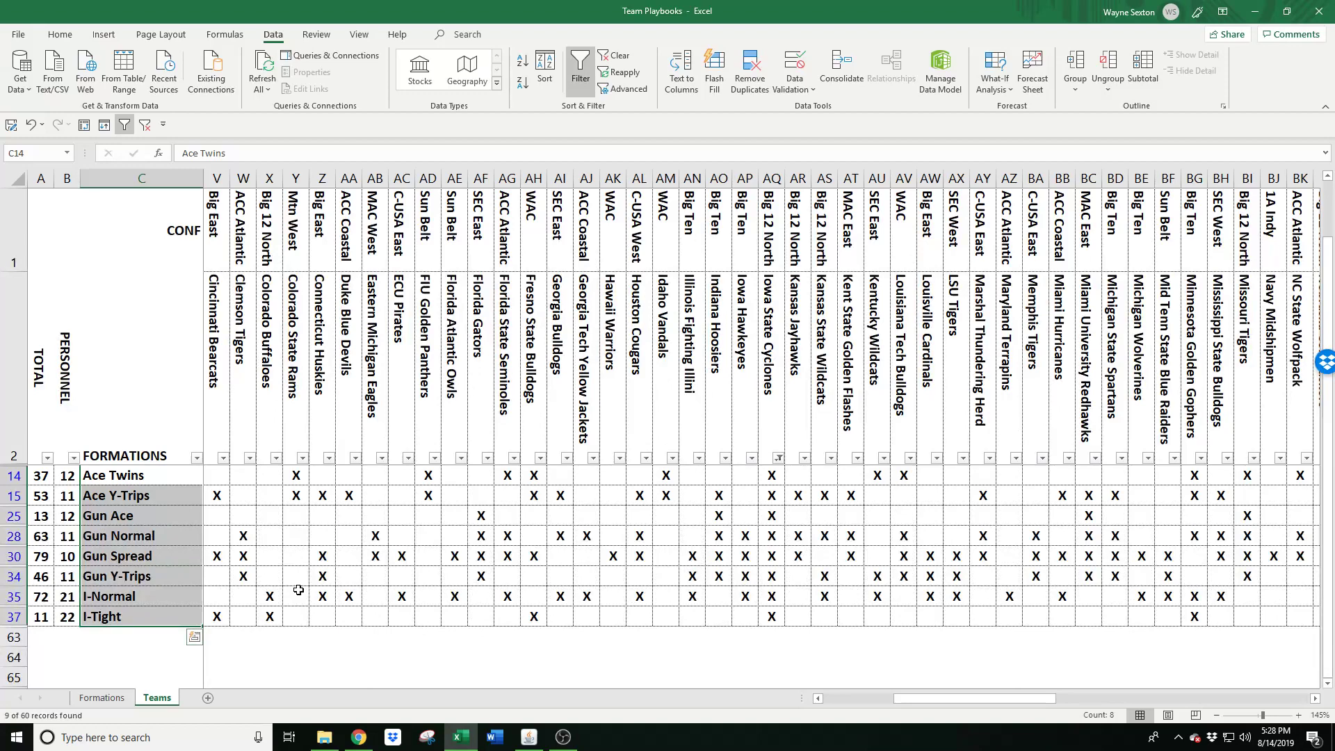
Clear the Iowa State Cyclones filter and sort the formations by TOTAL from largest to smallest
click(144, 124)
click(662, 591)
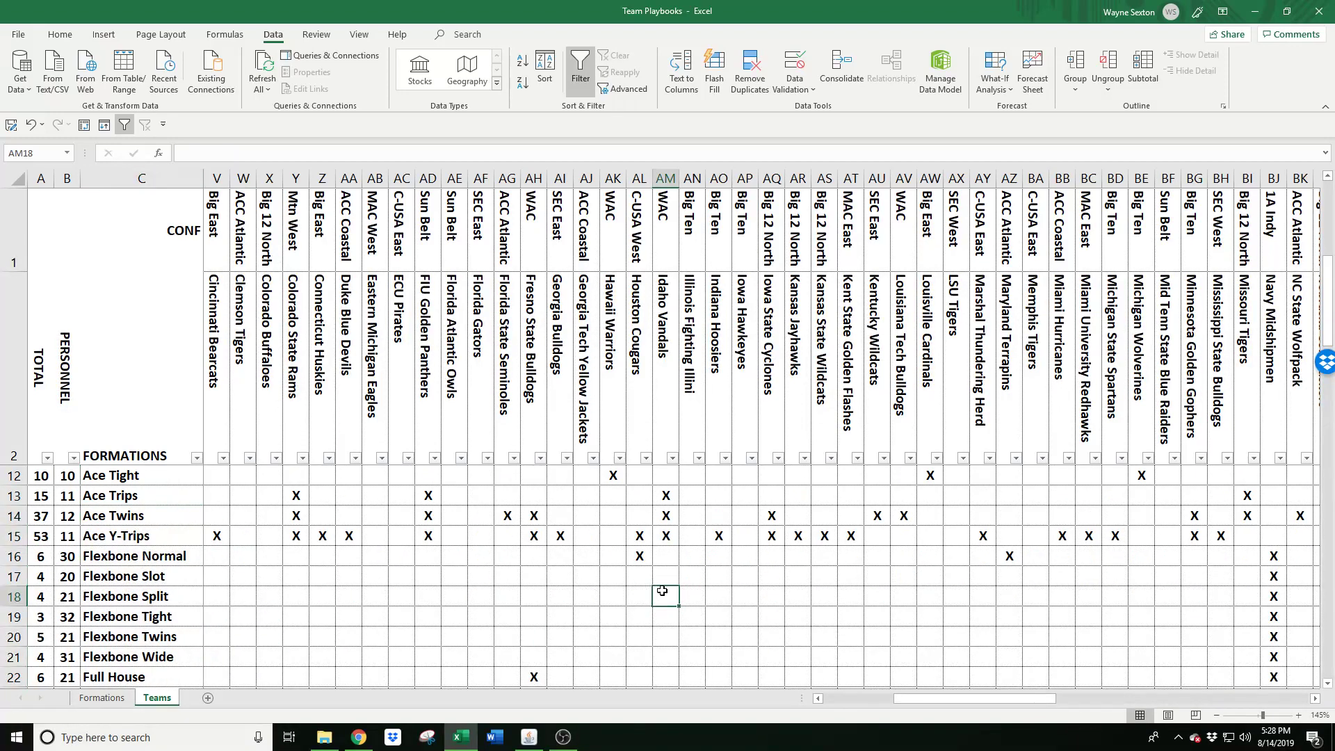
scroll(662, 590, down, 1)
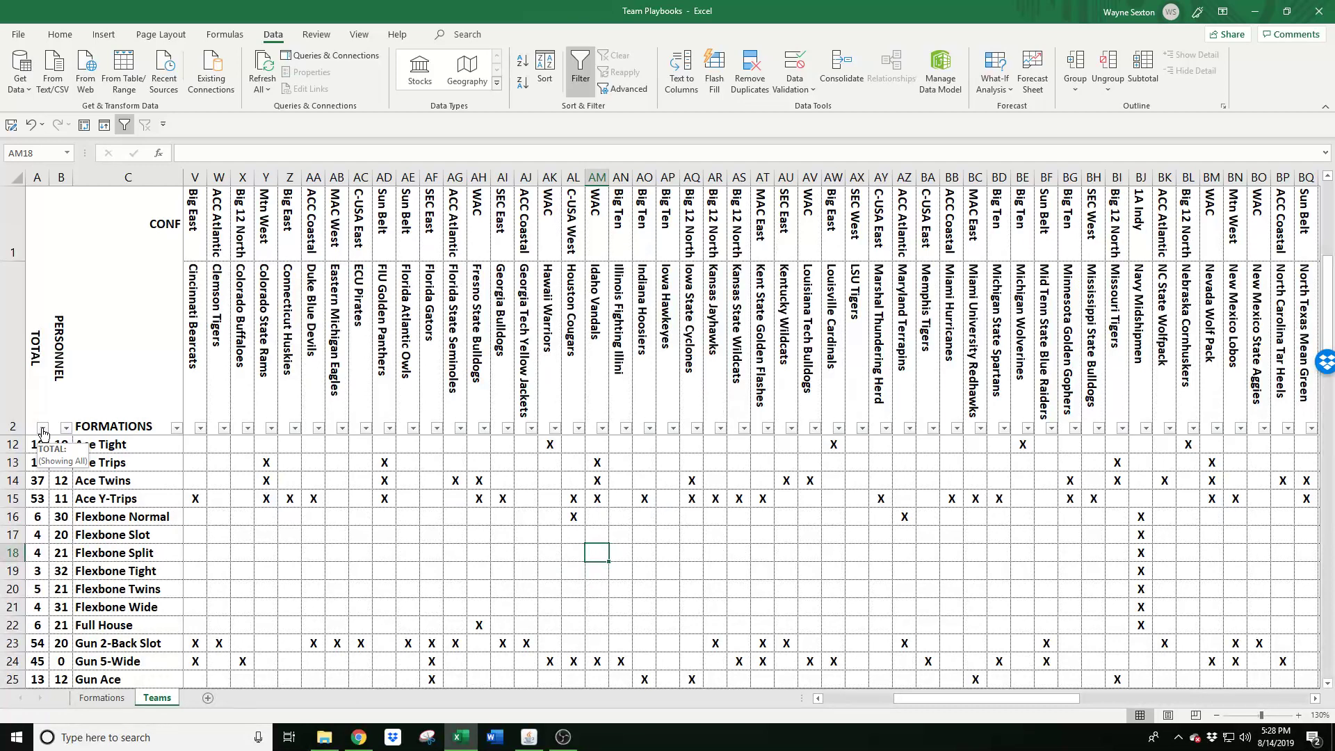
click(43, 428)
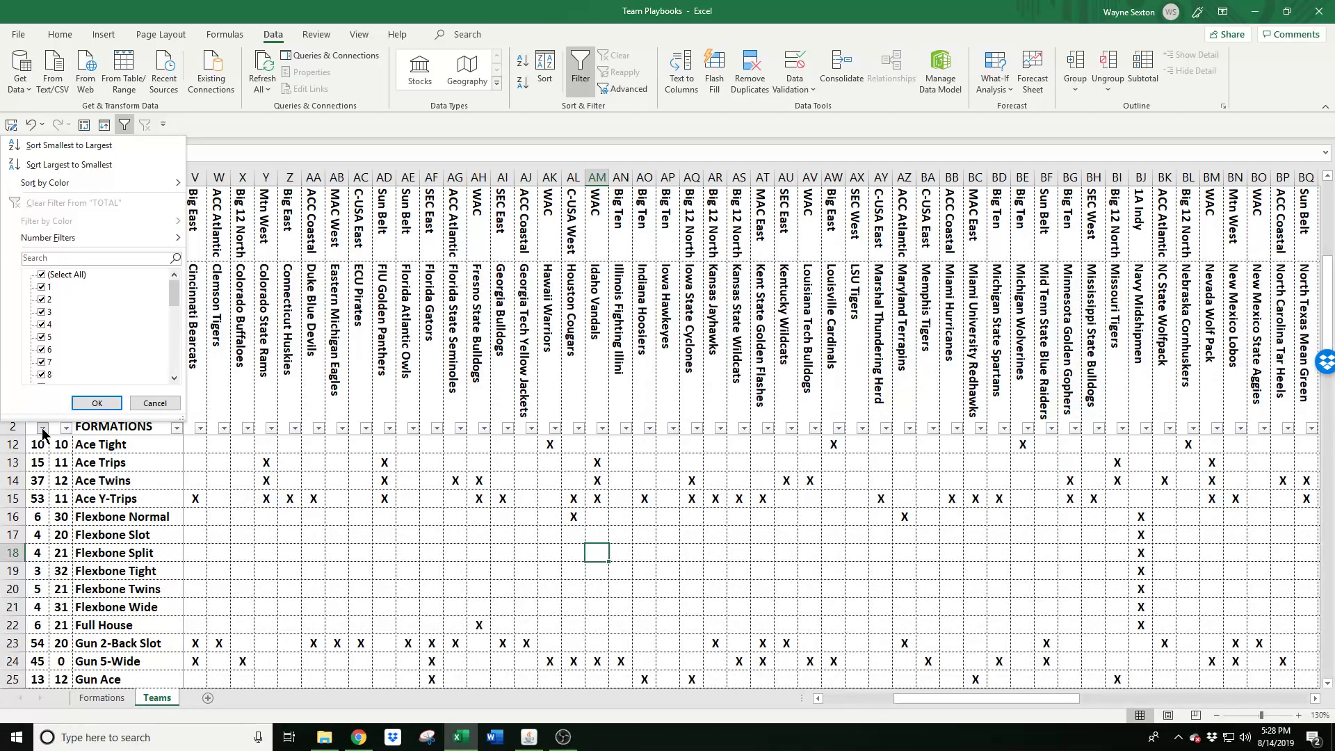
click(60, 168)
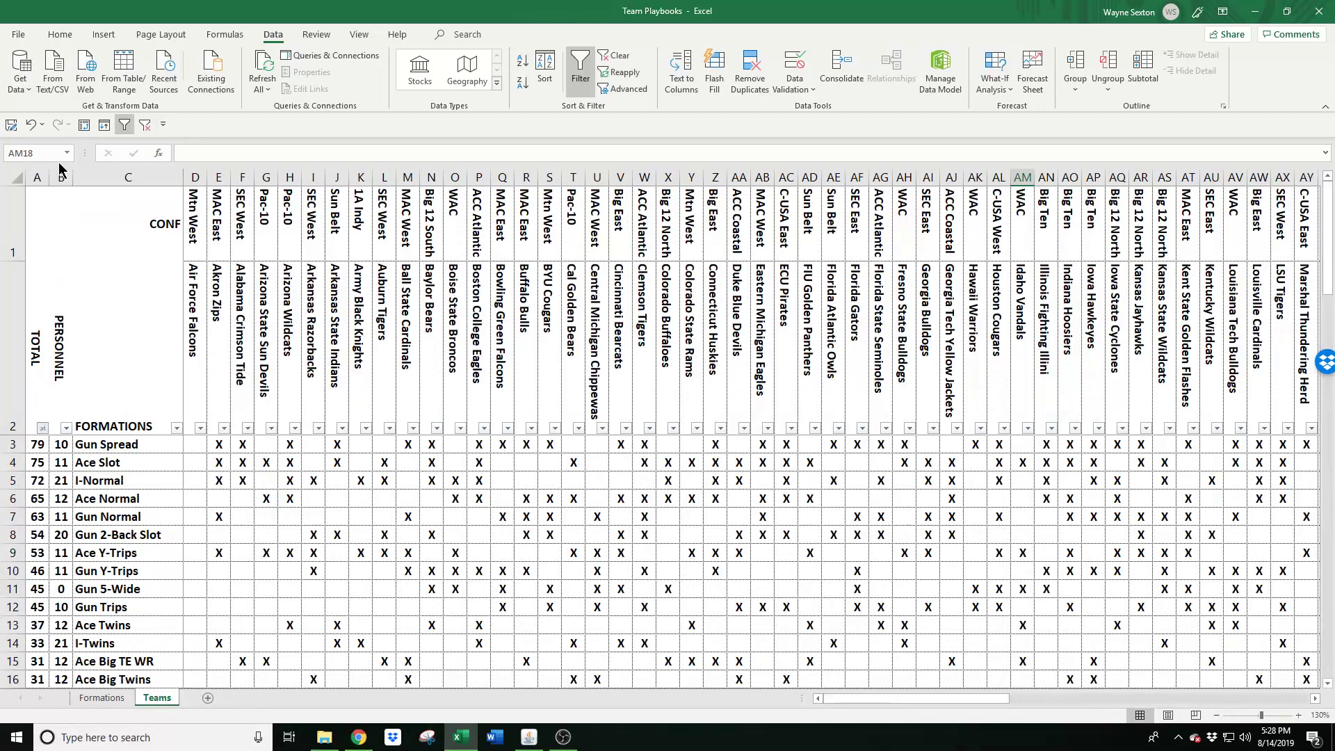
Examine the most common formations and their totals, from Gun Spread down to Gun Y-Trips
click(46, 446)
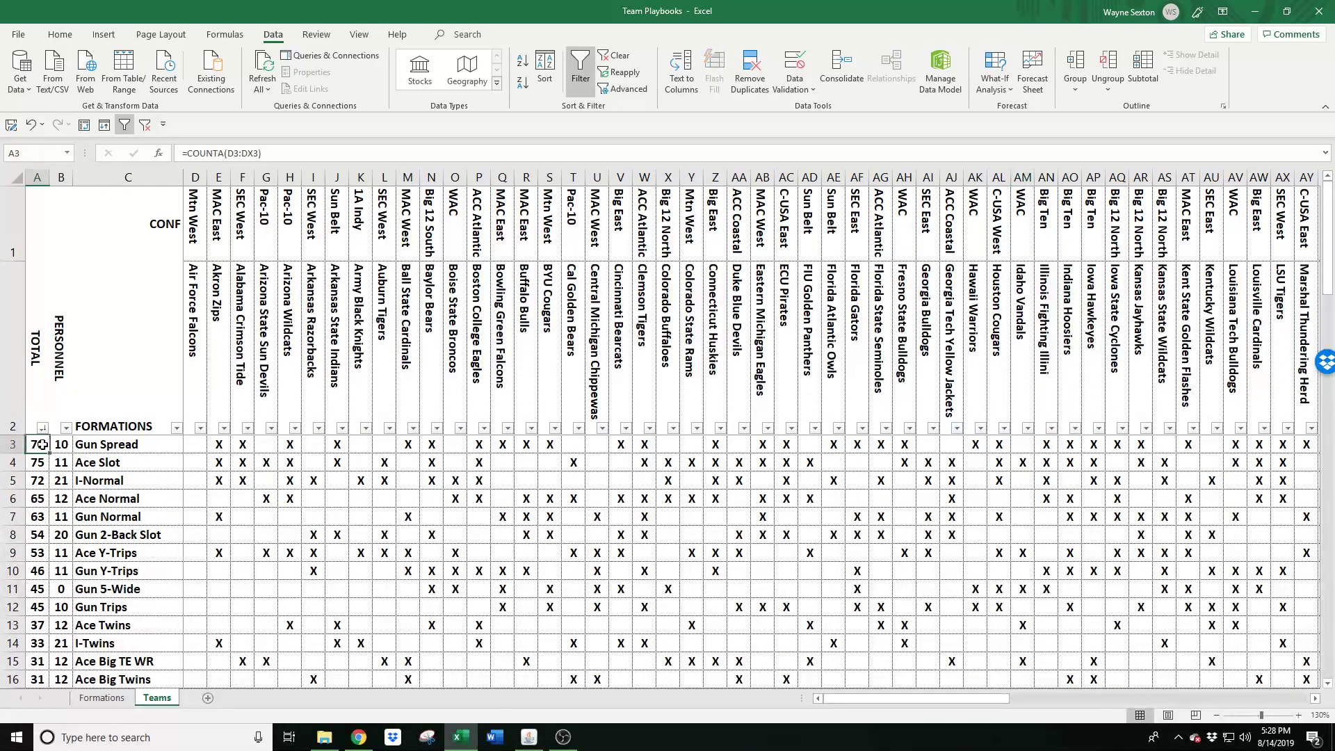
click(97, 447)
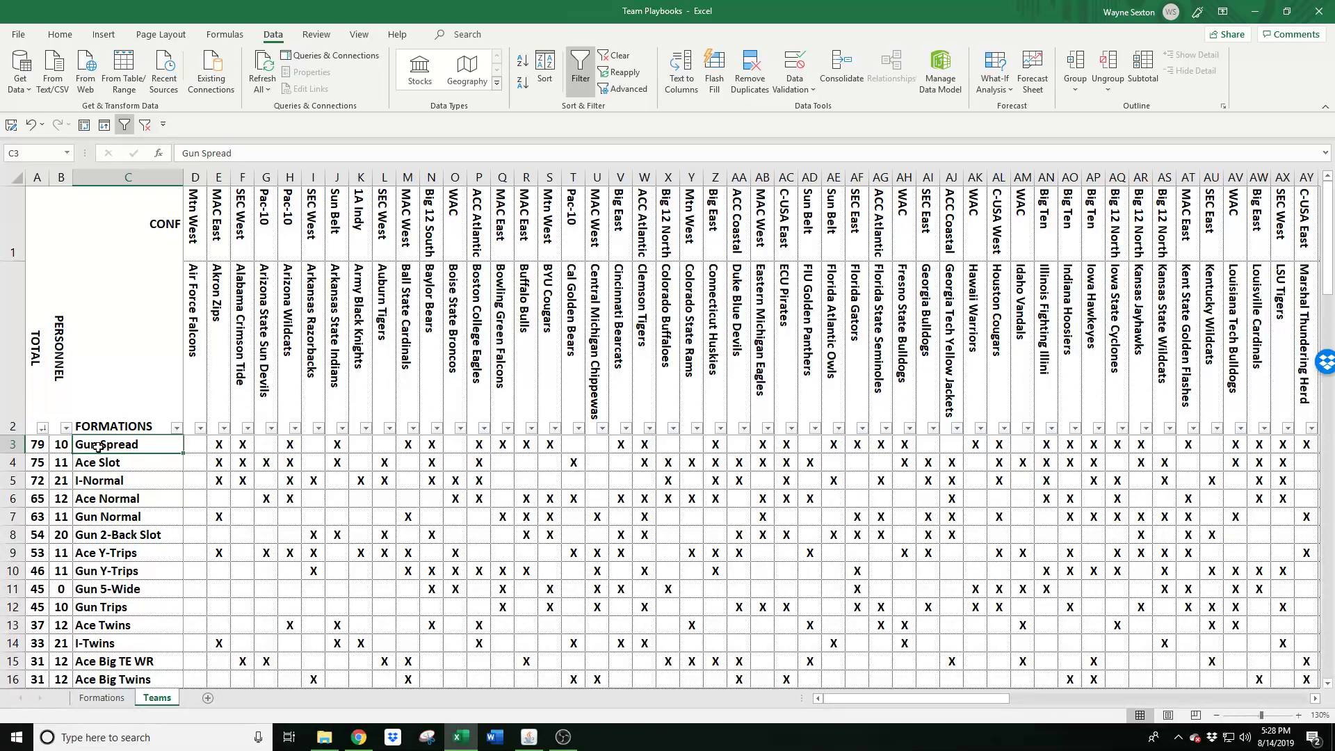
key(Down)
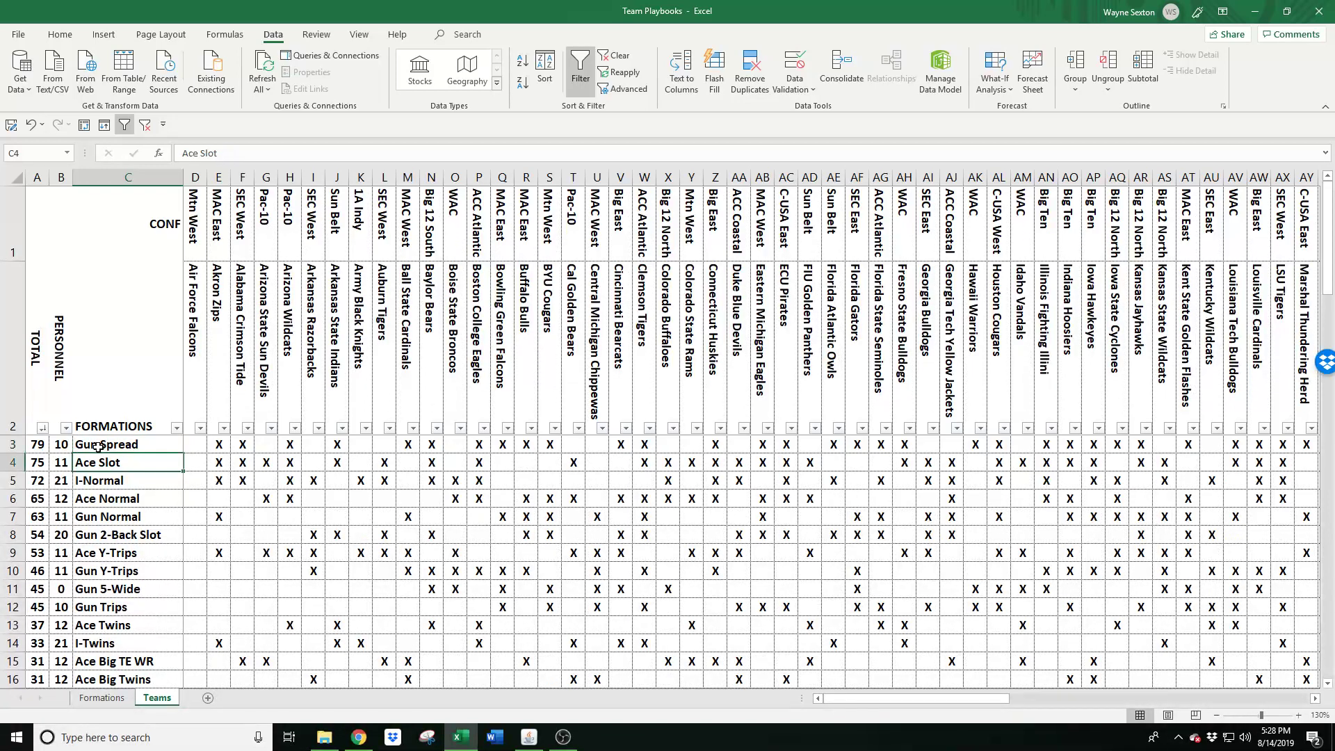
key(Down)
key(Down)
key(Down)
key(Down)
key(Down)
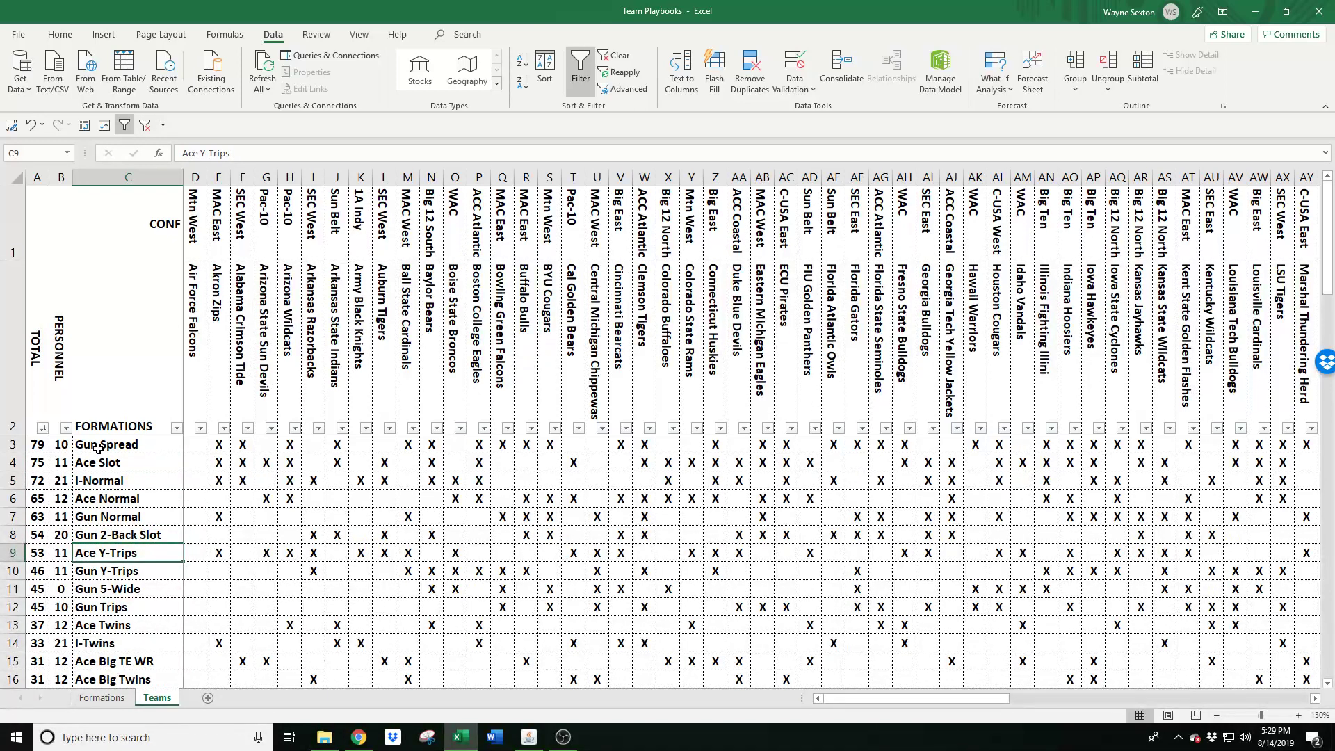
drag(98, 448, 118, 576)
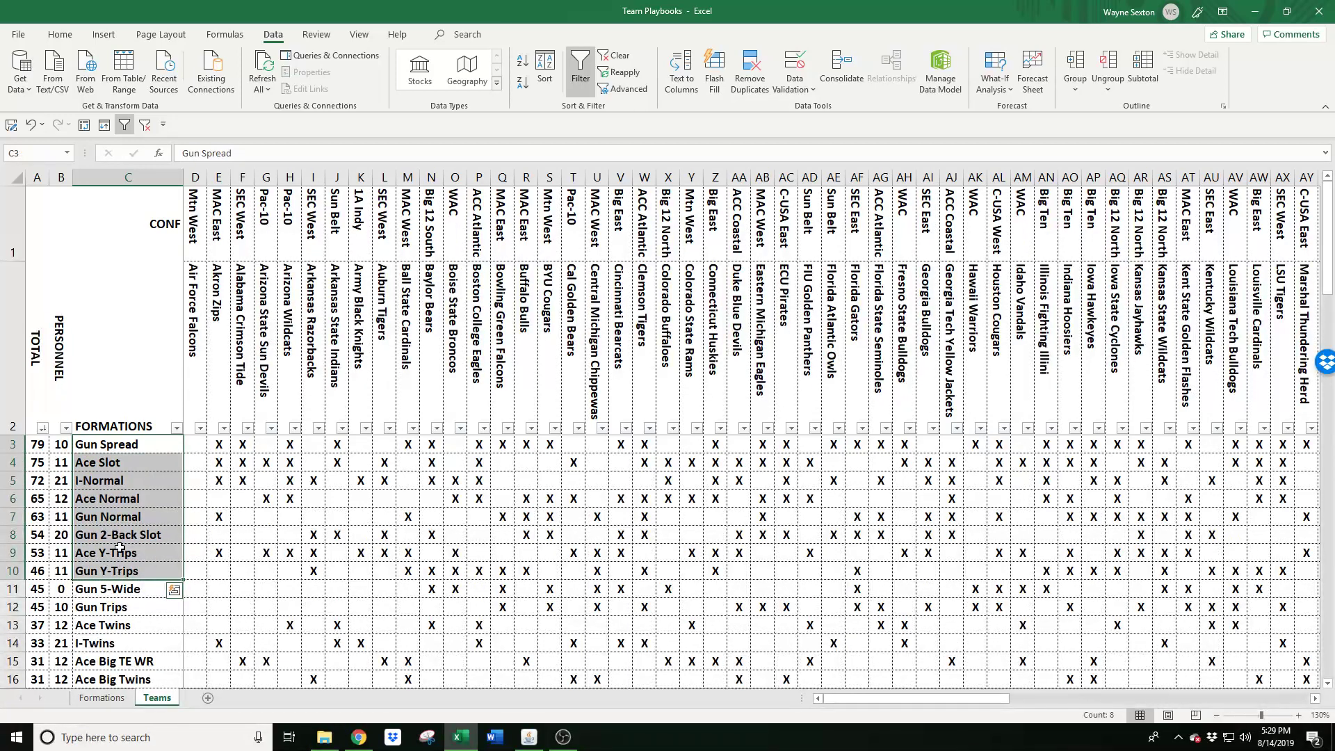
Sort the formations by TOTAL from smallest to largest and check the rarest ones
click(42, 429)
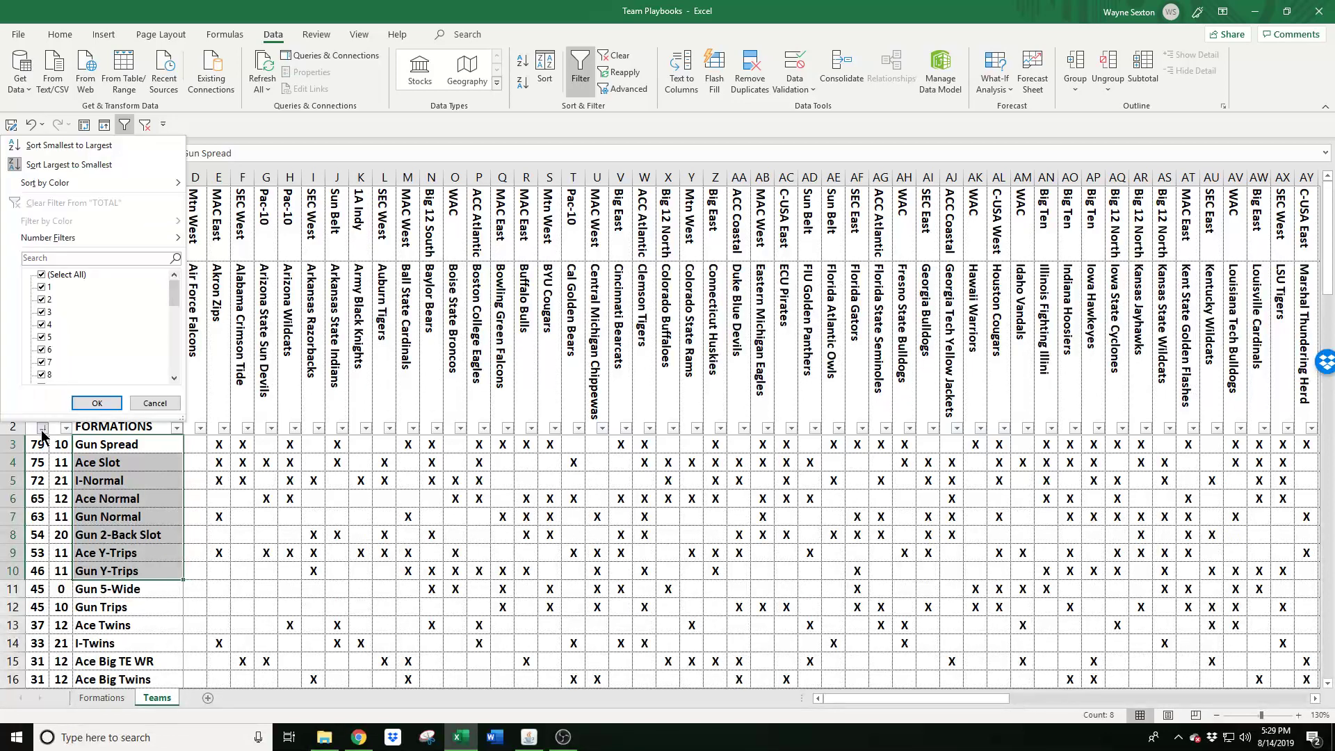
click(57, 148)
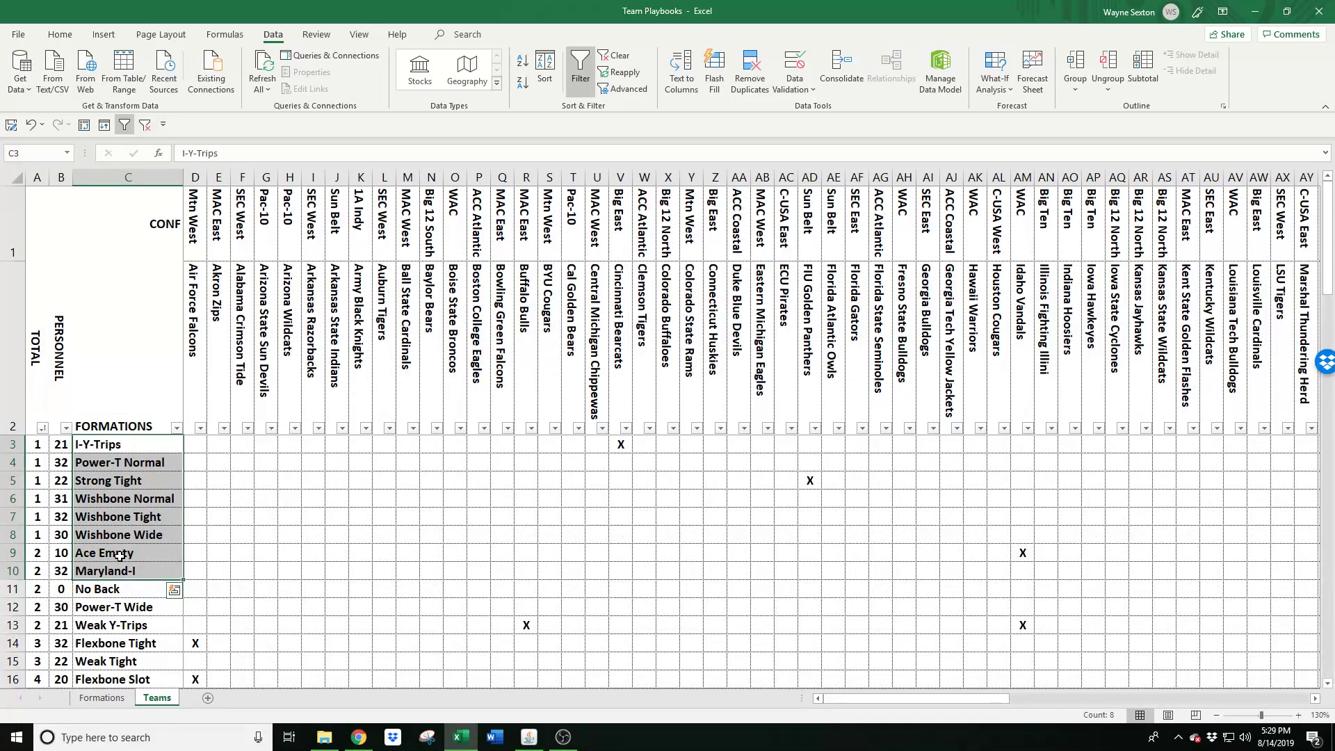
click(40, 448)
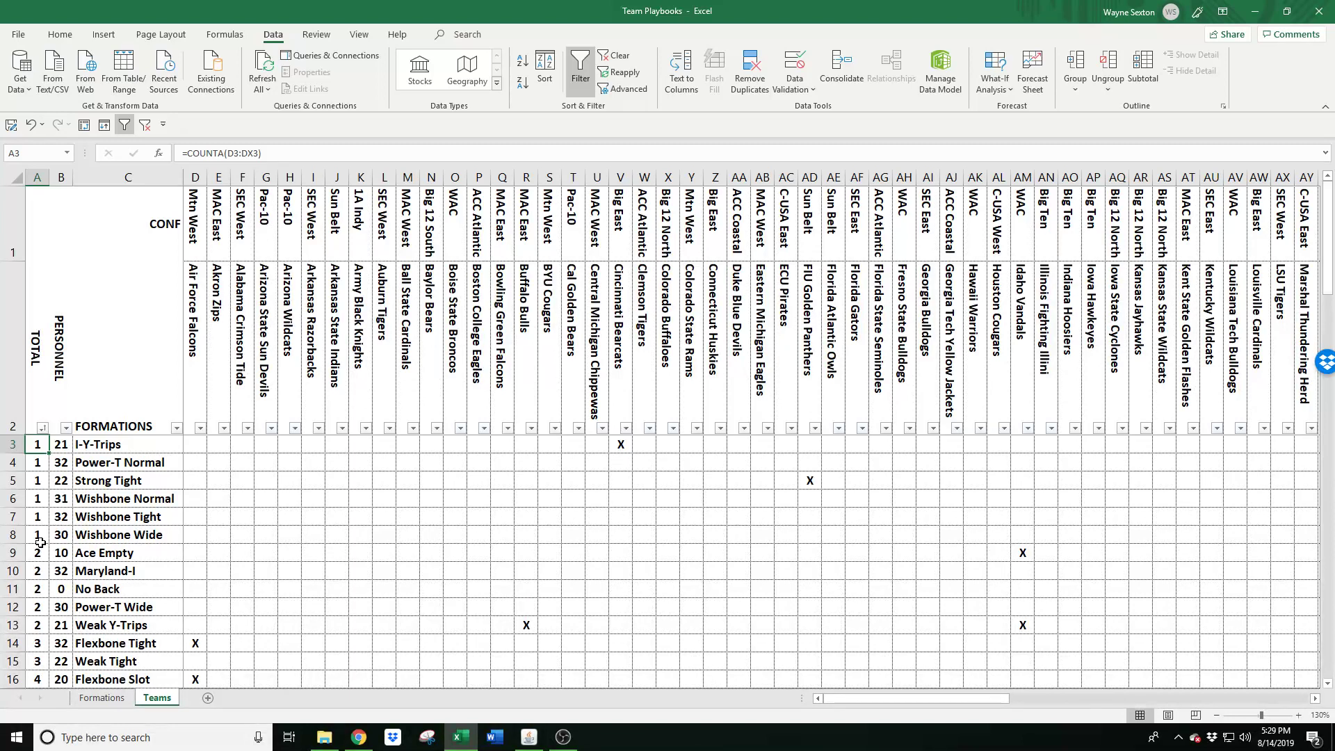
click(41, 587)
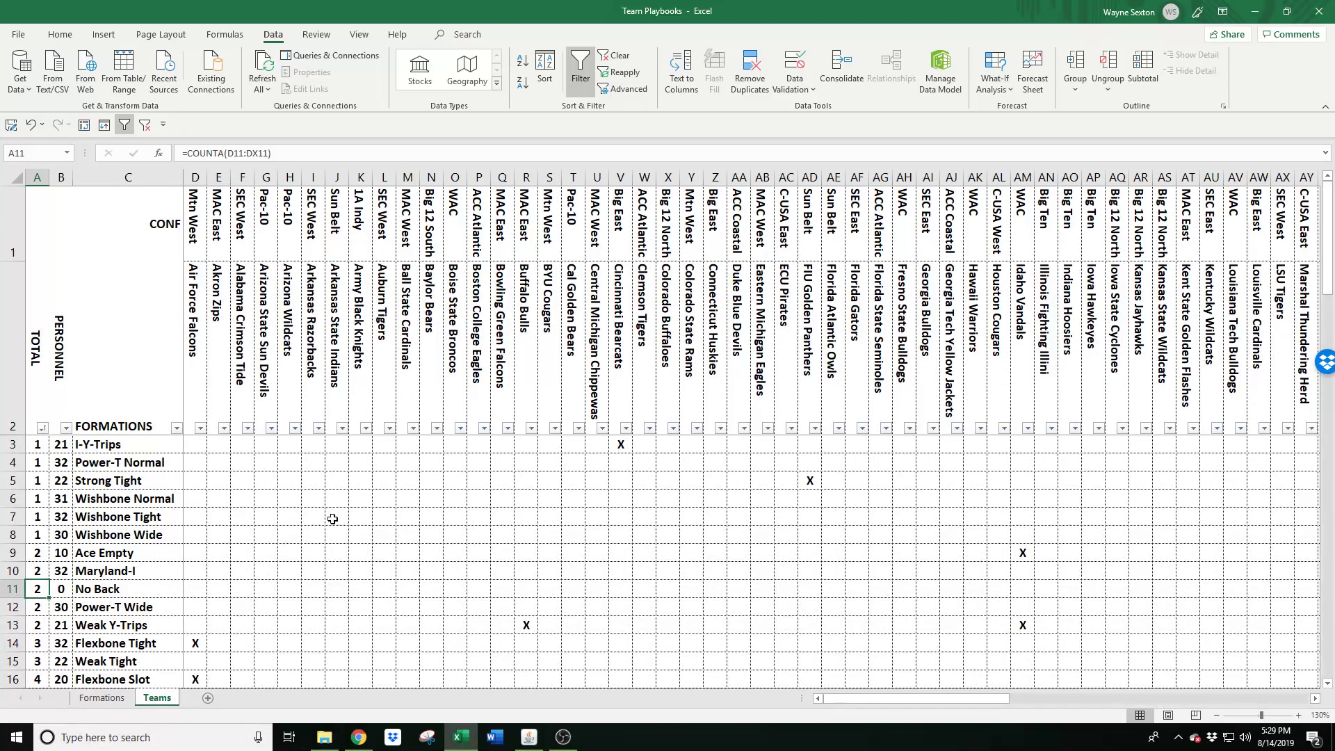
click(415, 511)
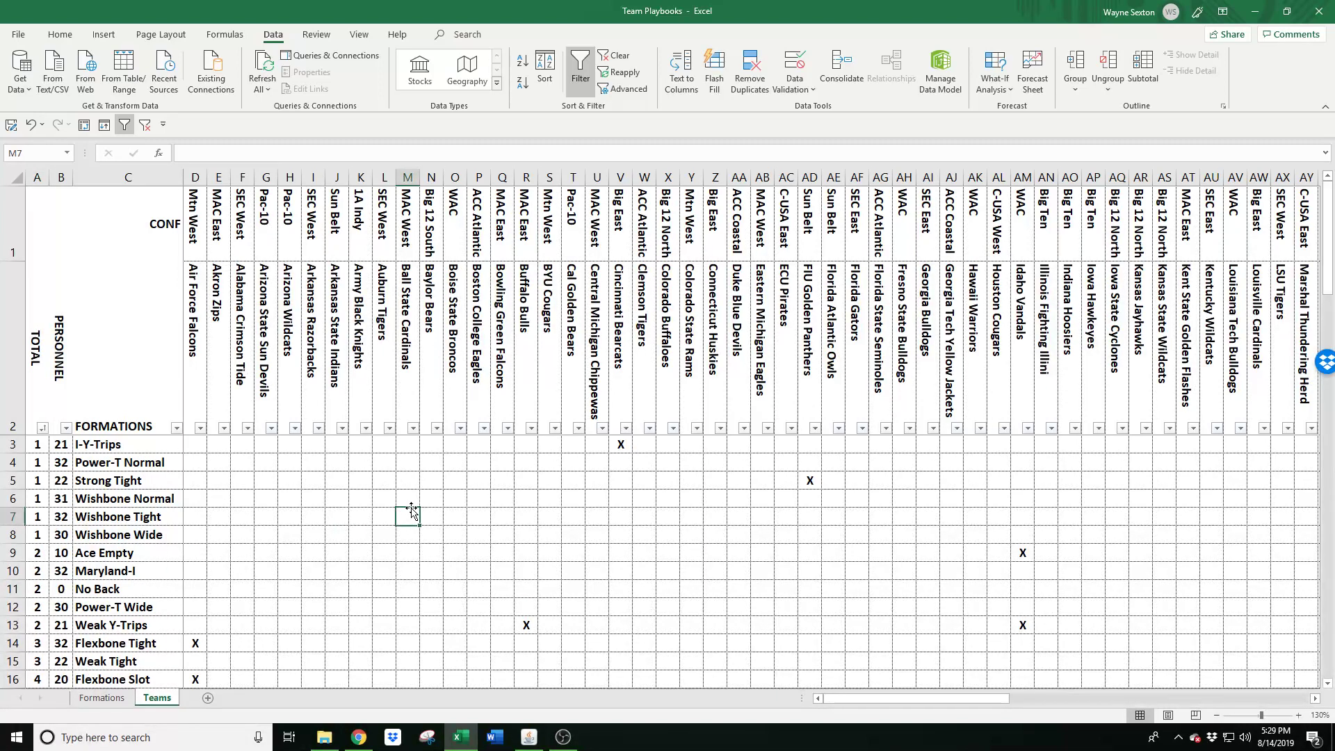
Sort the FORMATIONS column alphabetically from A to Z
click(176, 428)
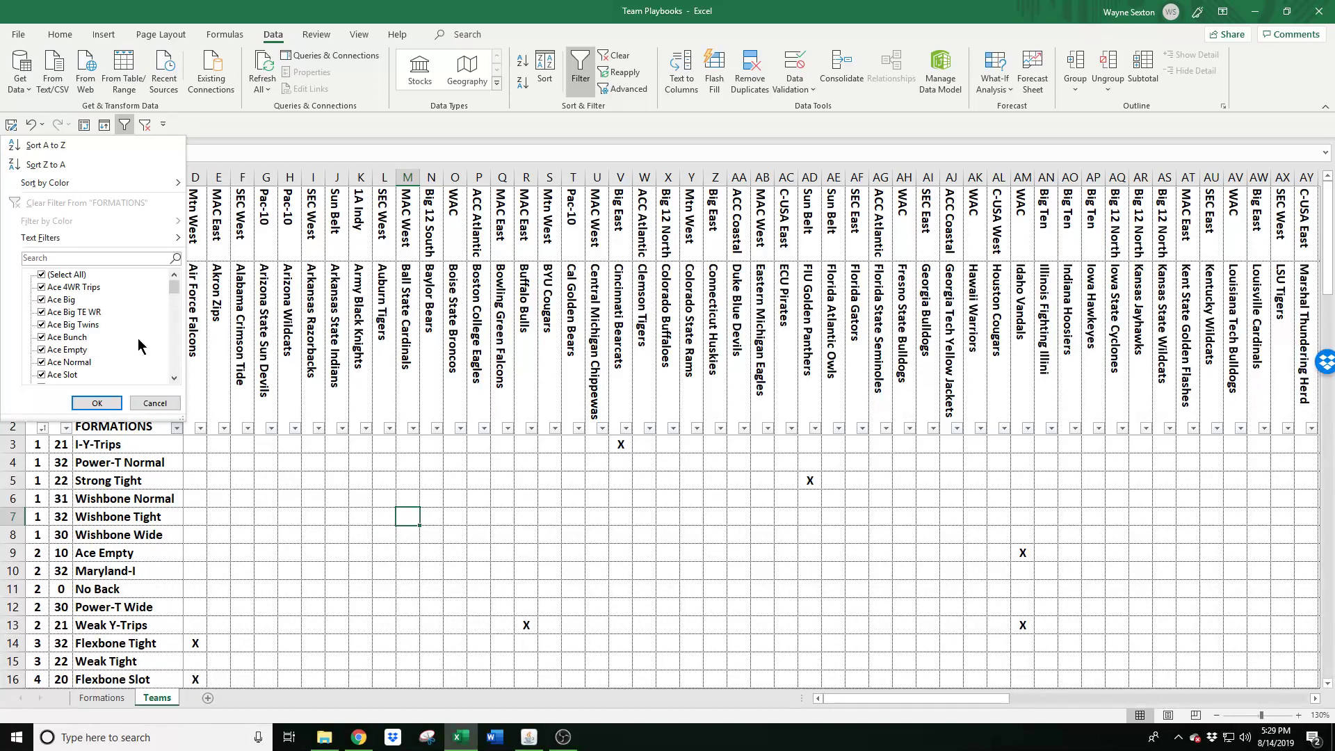
click(45, 144)
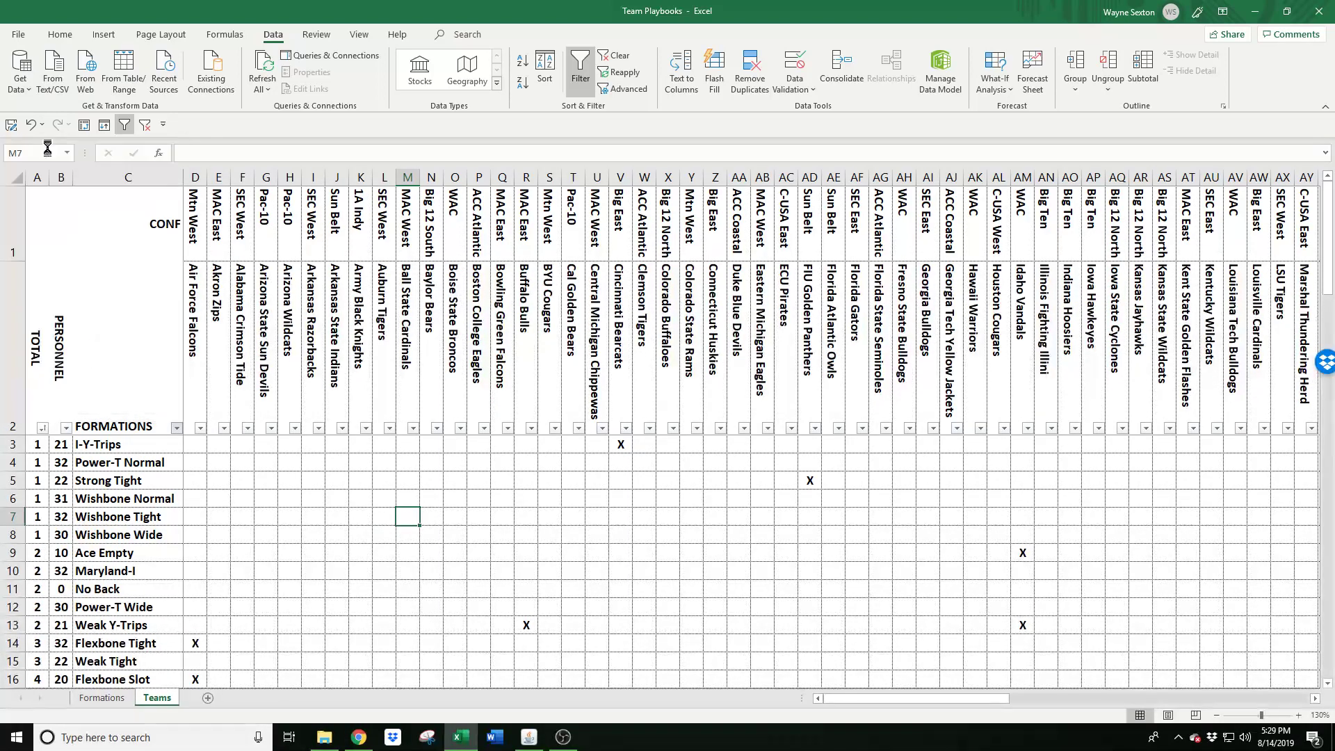
click(571, 621)
scroll(570, 621, down, 1)
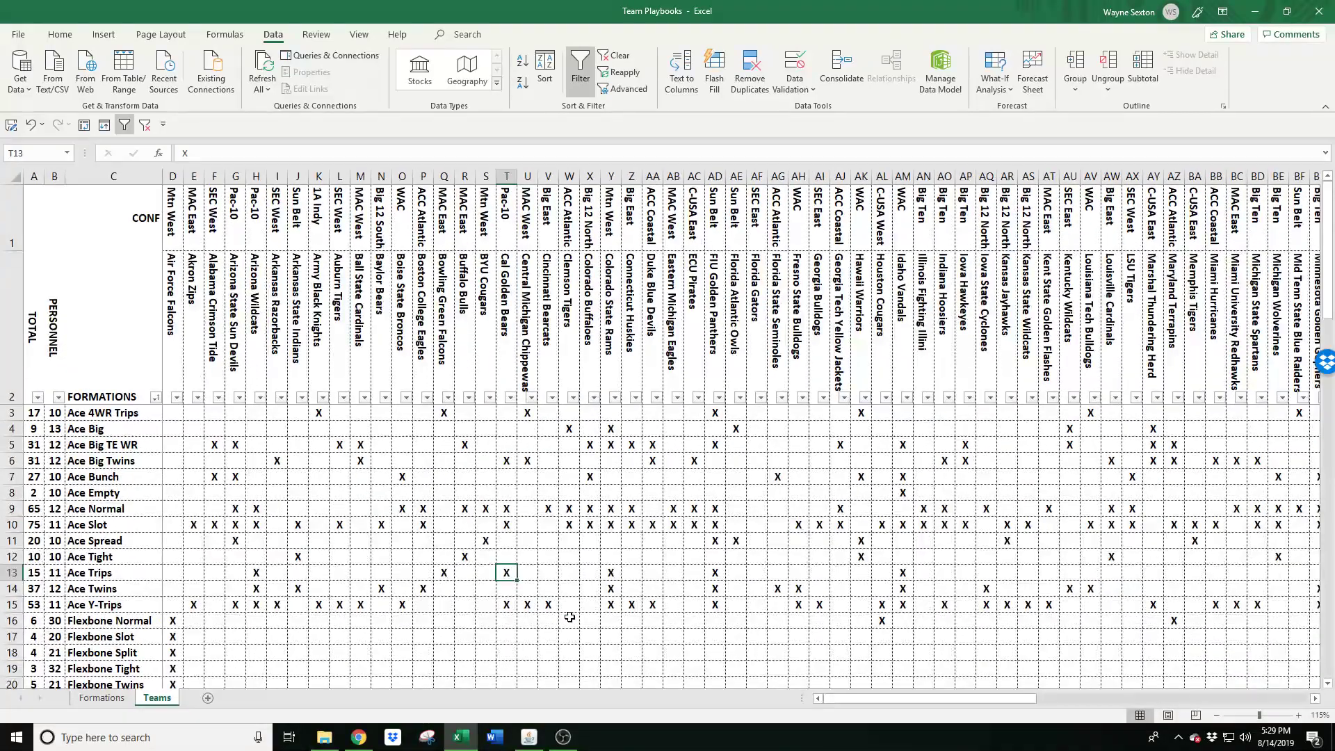
Limit the PERSONNEL column to 11 and highlight the Missouri Tigers column to check its formations
click(58, 399)
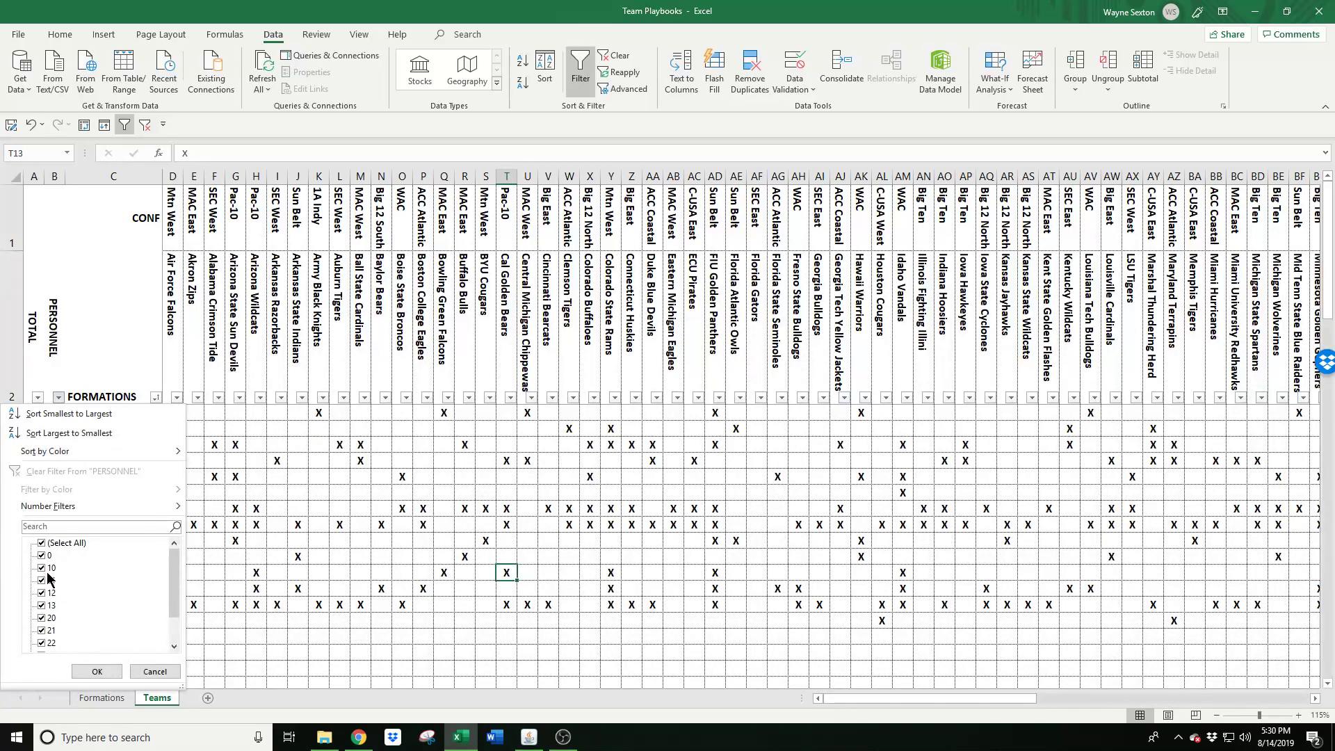
click(44, 544)
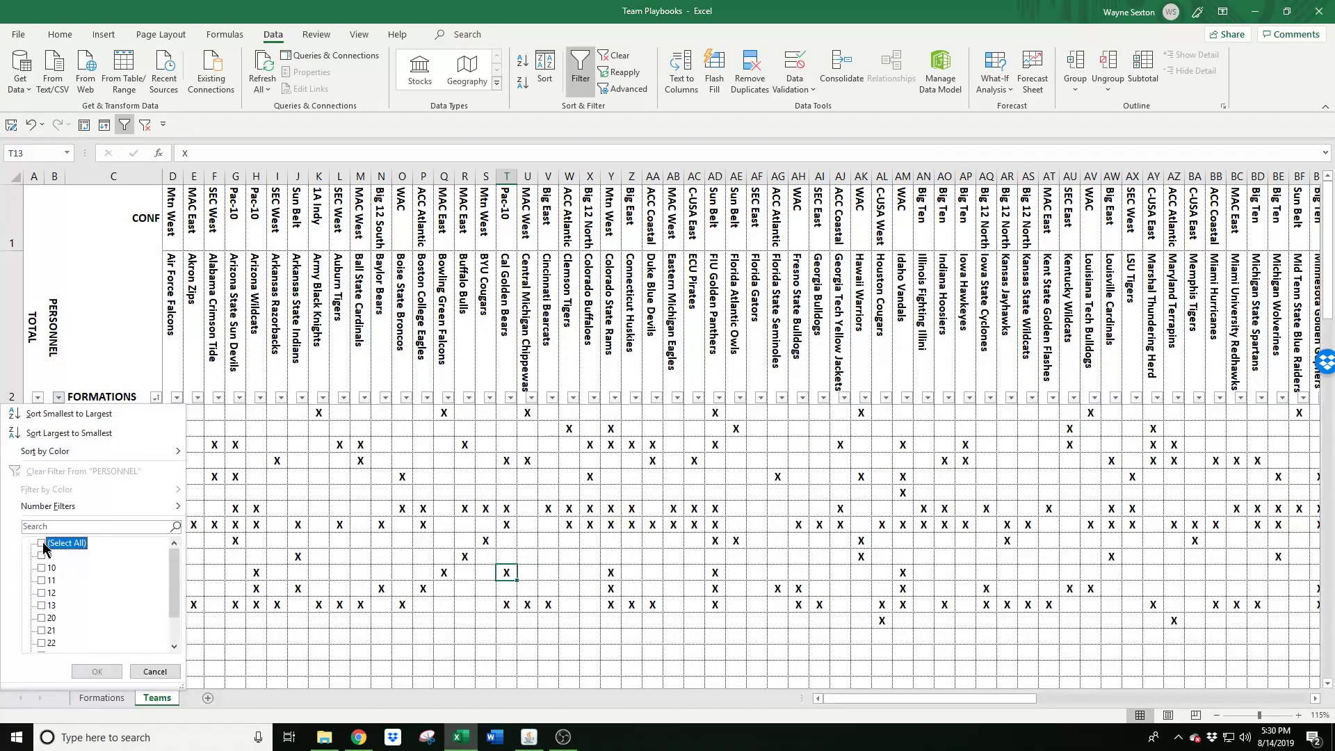
click(41, 580)
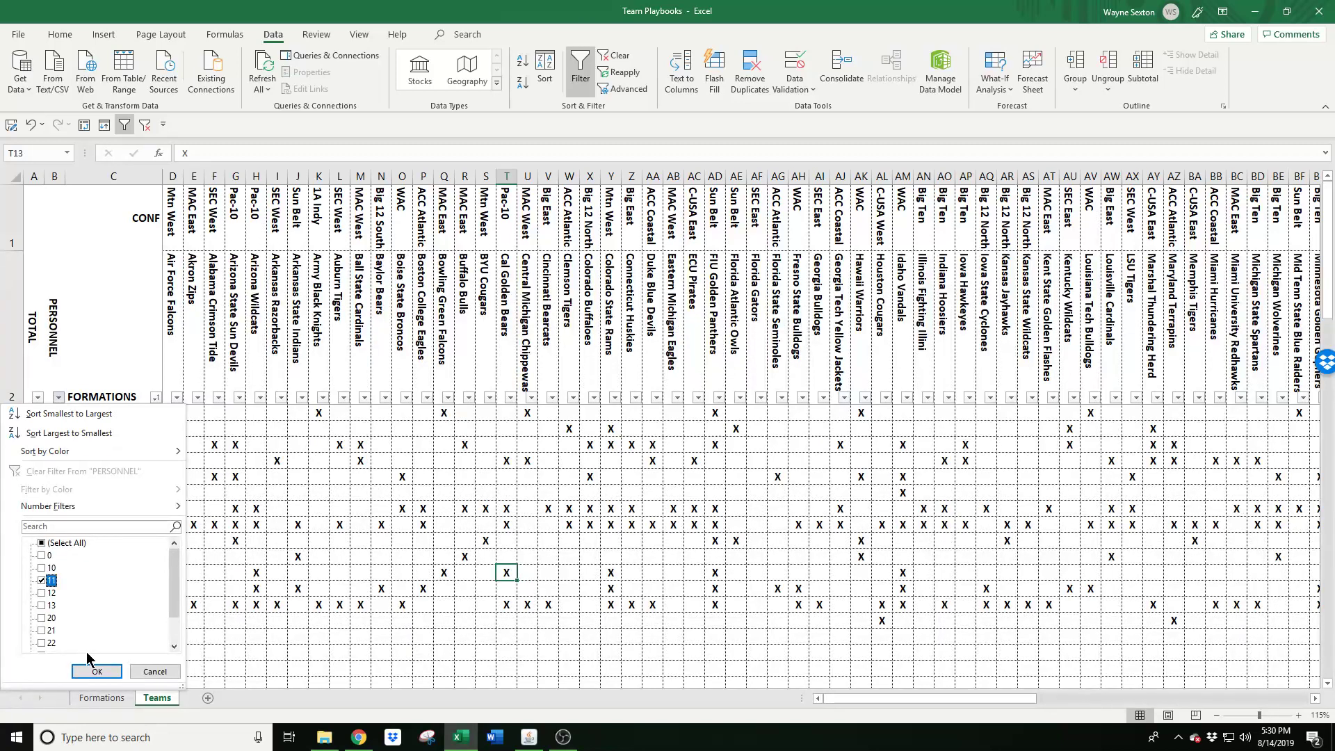
click(96, 672)
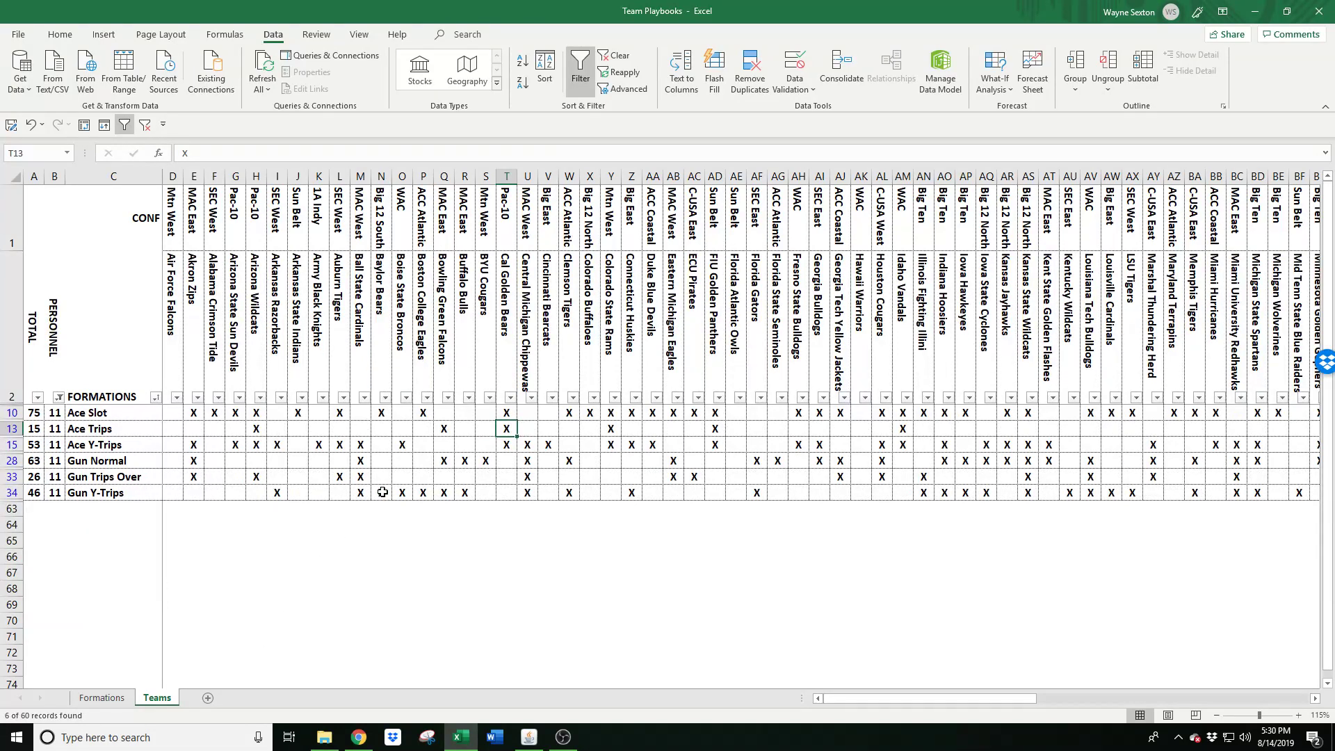
drag(895, 698, 1020, 699)
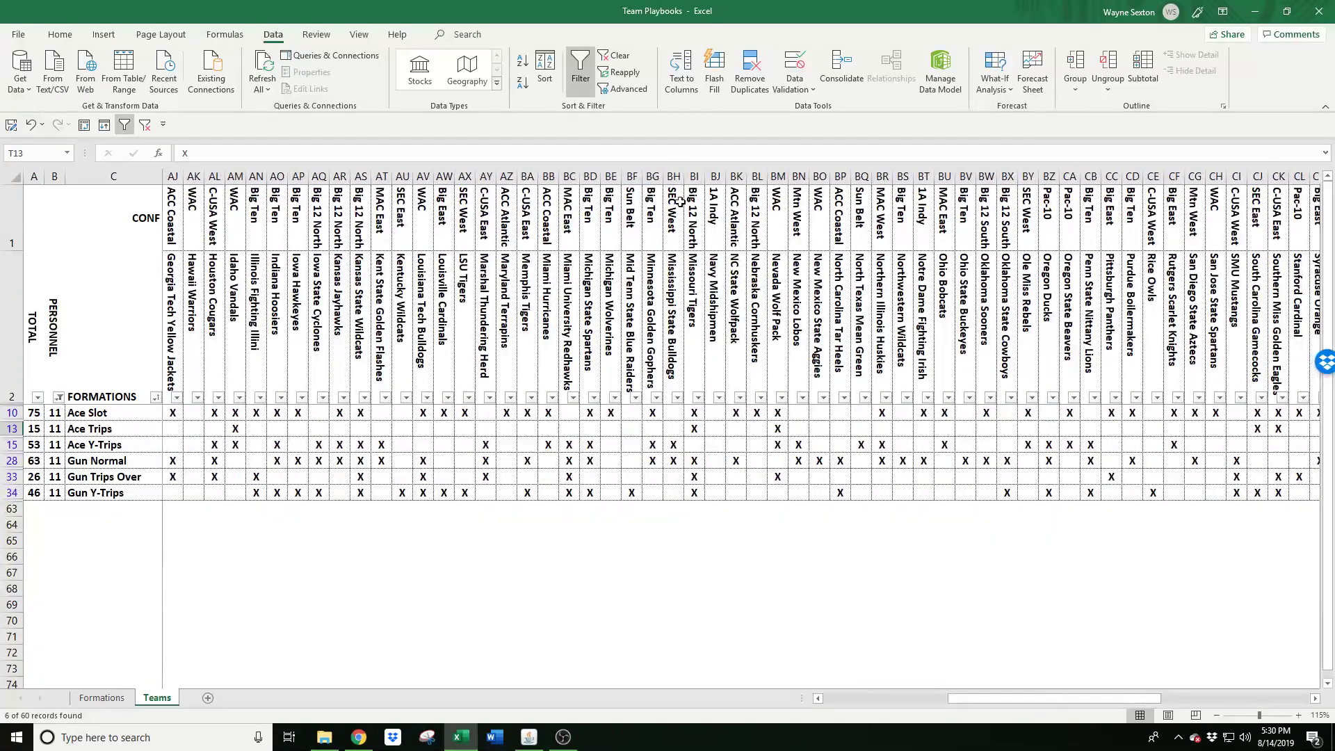
click(694, 174)
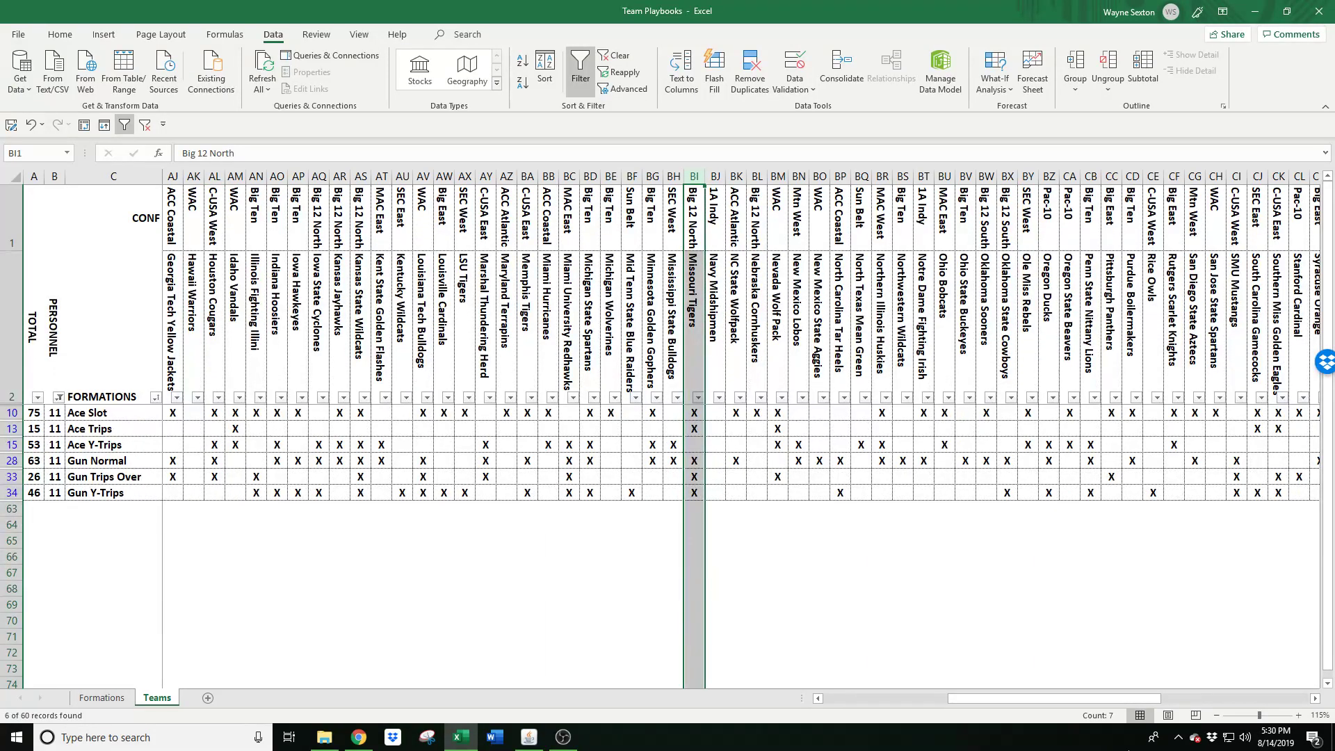
drag(1100, 701, 882, 699)
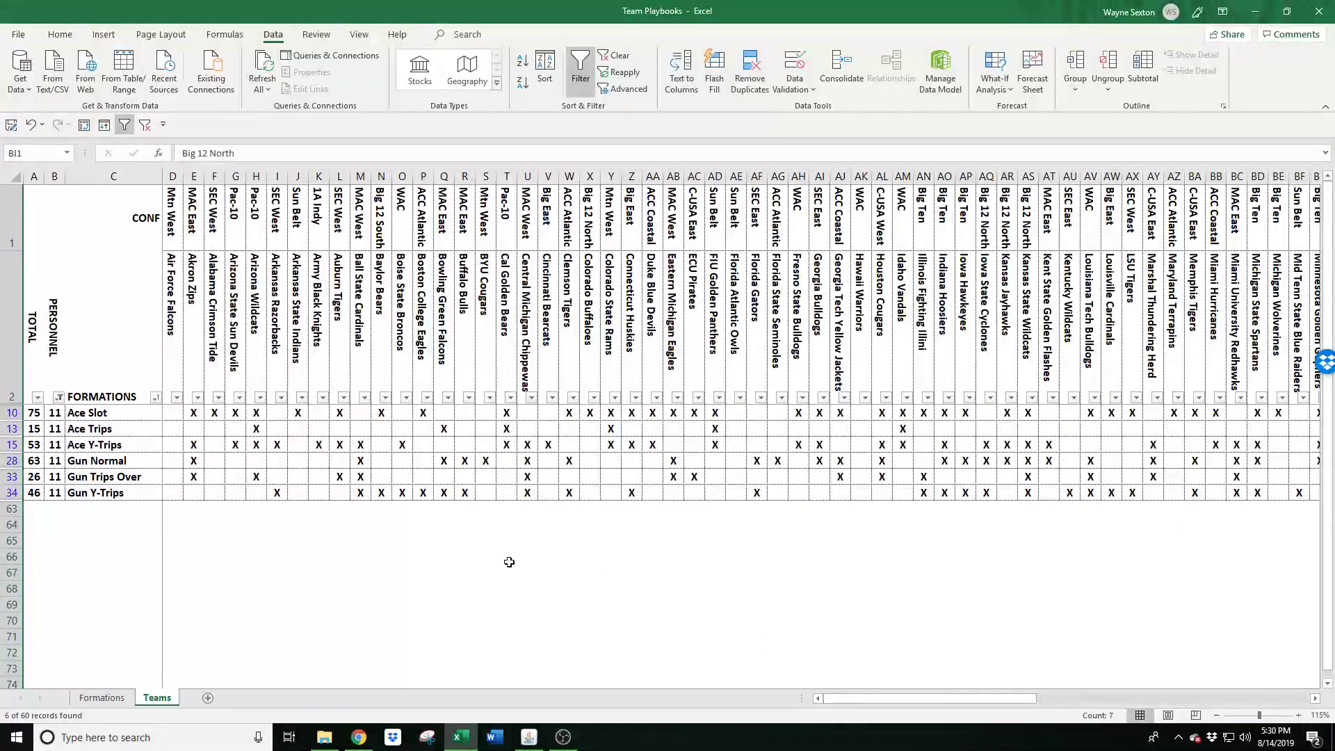
Change the PERSONNEL filter from 11 to 10, highlight the Hawaii Warriors column and check the Ace Empty formation
click(60, 399)
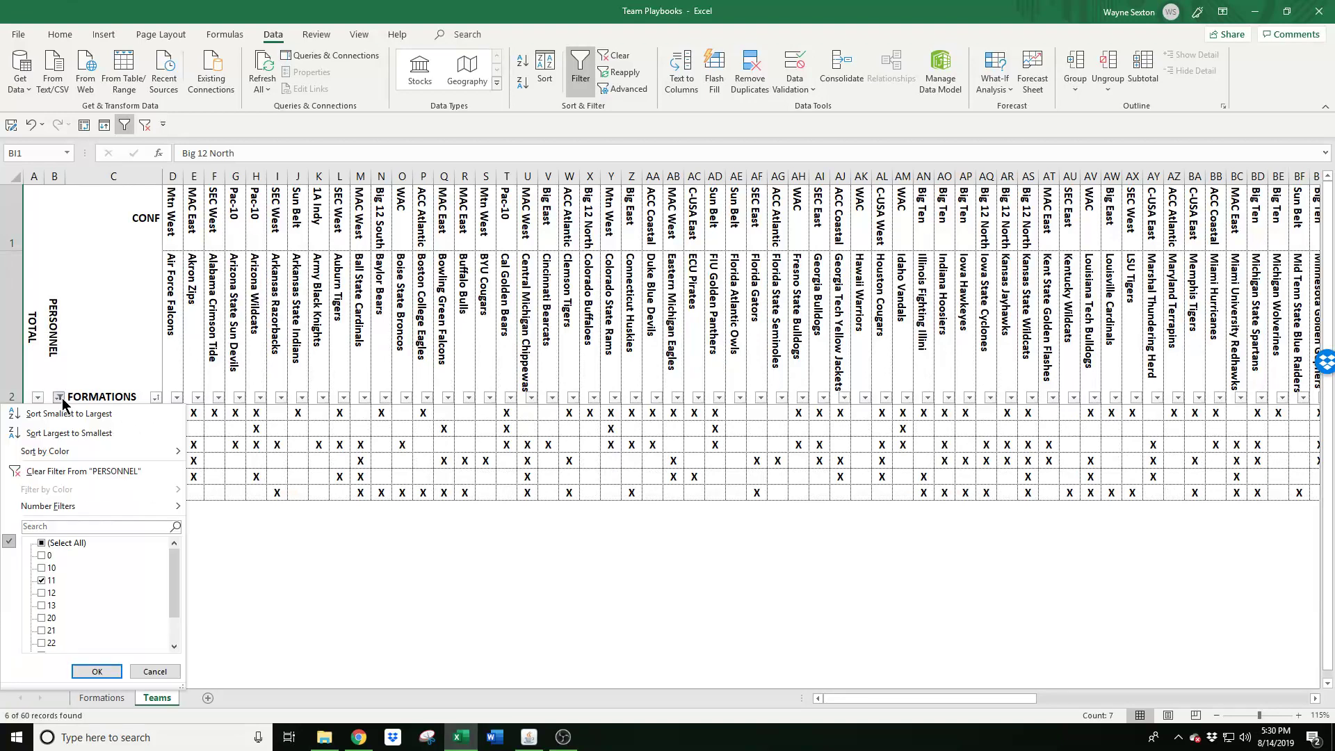
click(42, 567)
click(42, 580)
click(97, 672)
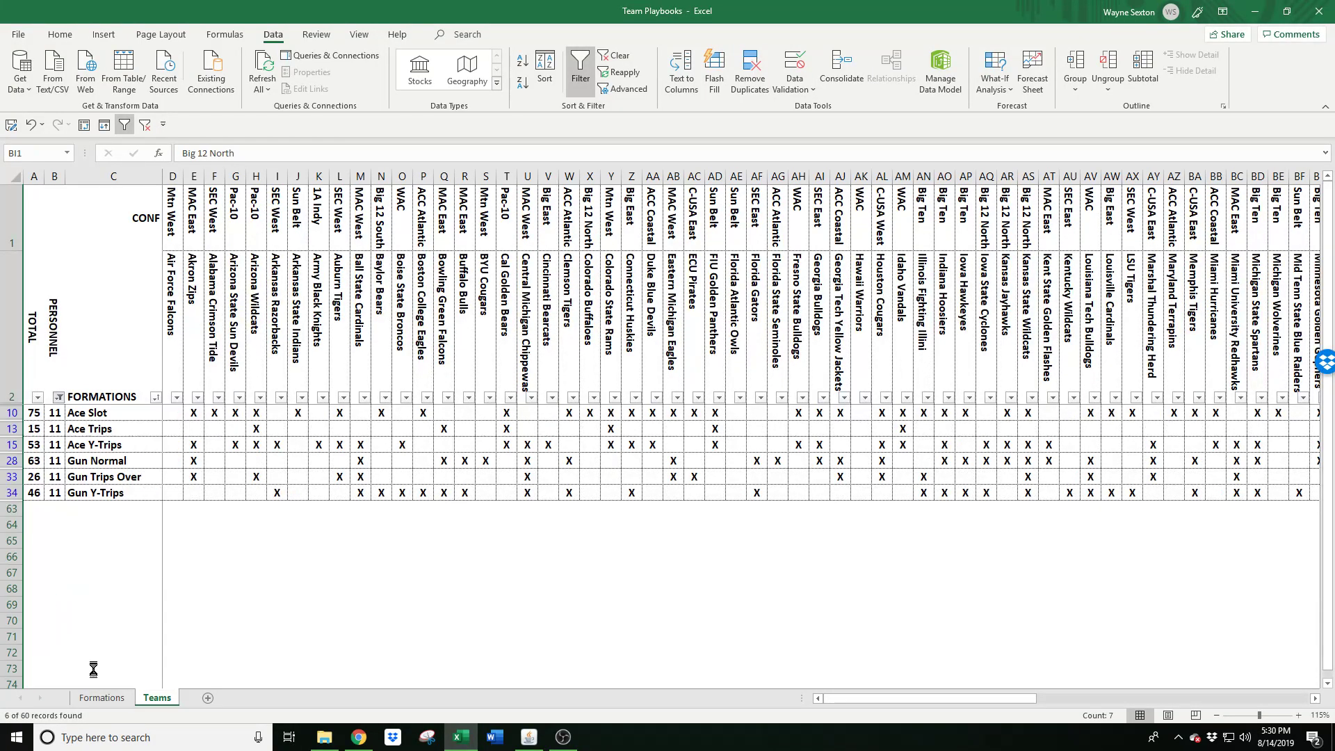
click(861, 176)
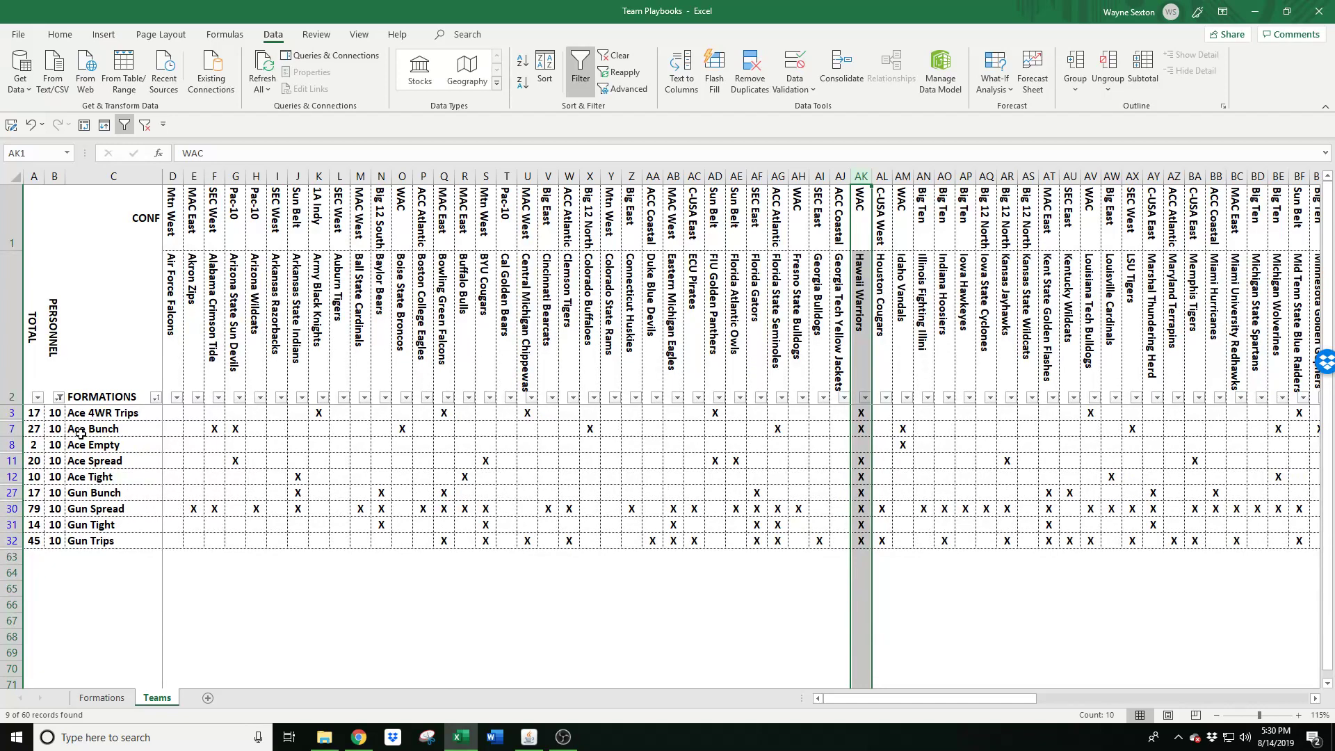
click(96, 443)
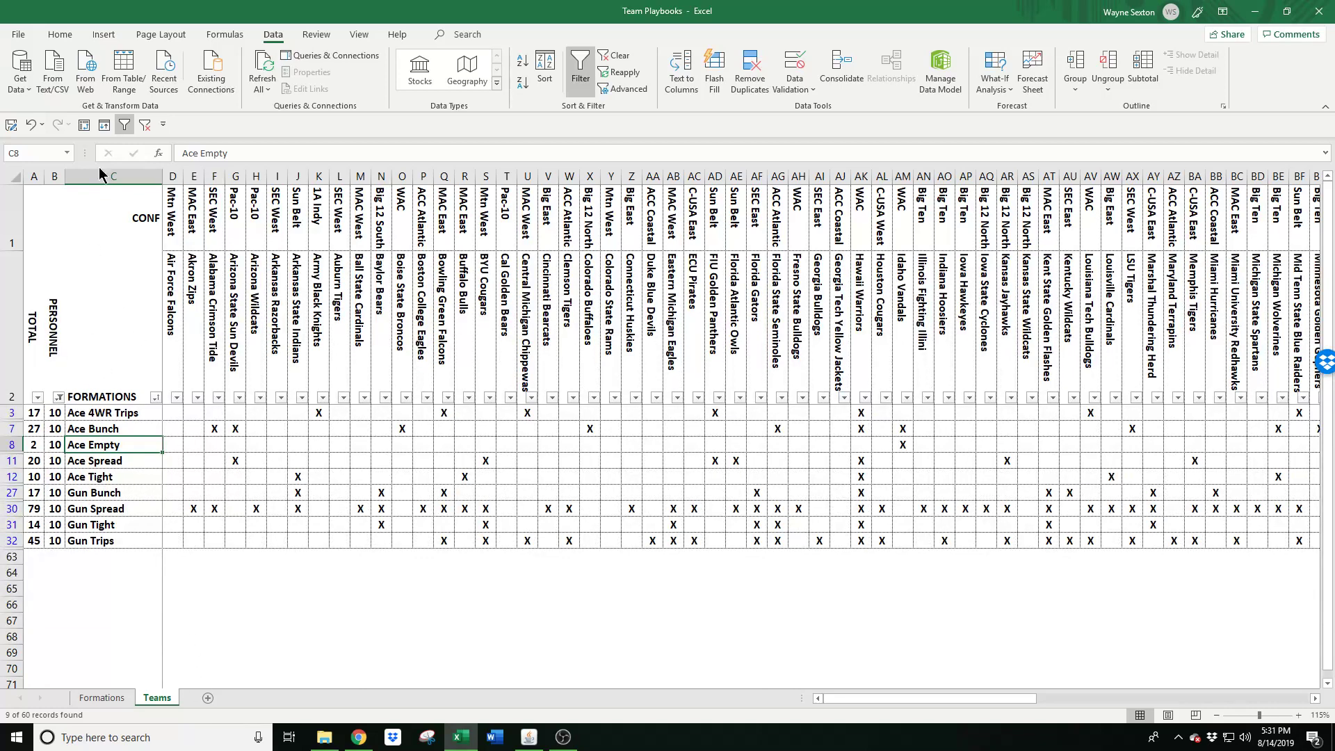
Change the PERSONNEL filter on the Teams sheet to 10, 20 and 21, and look through the matching formations
click(144, 125)
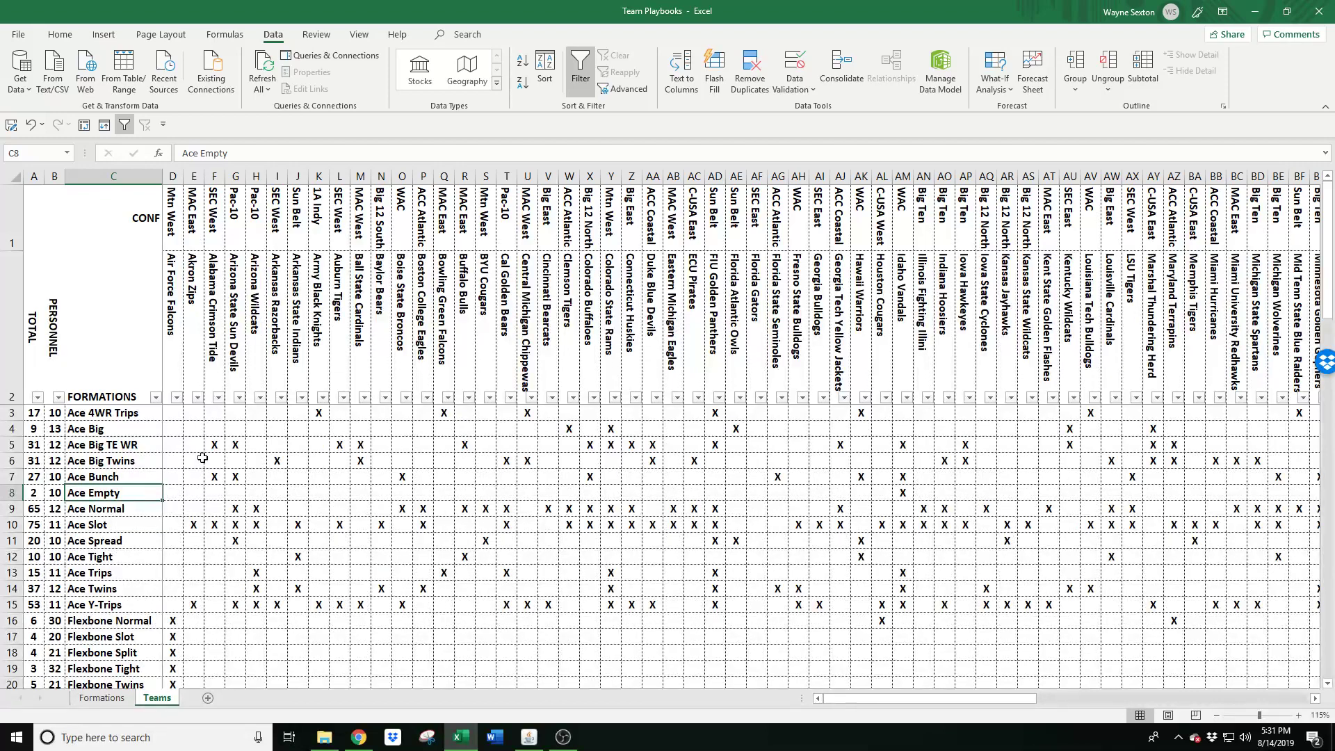
click(59, 397)
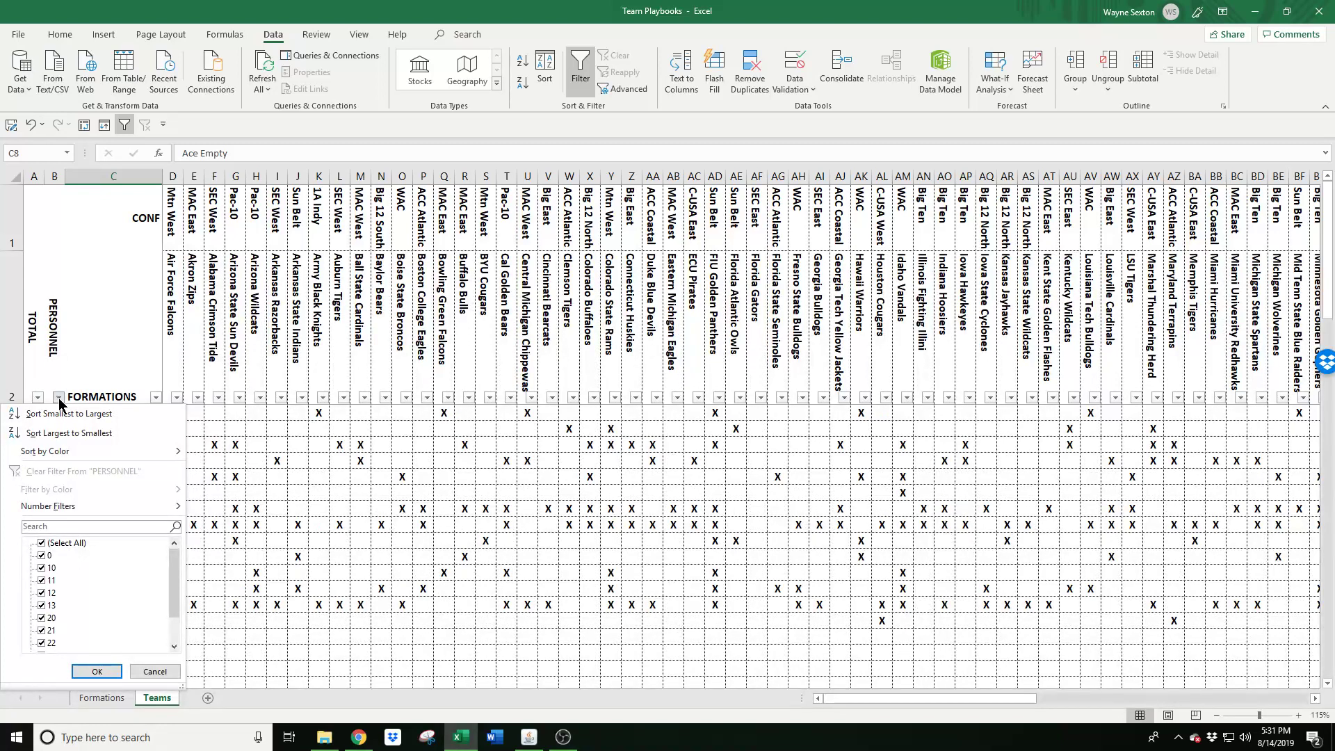
click(42, 545)
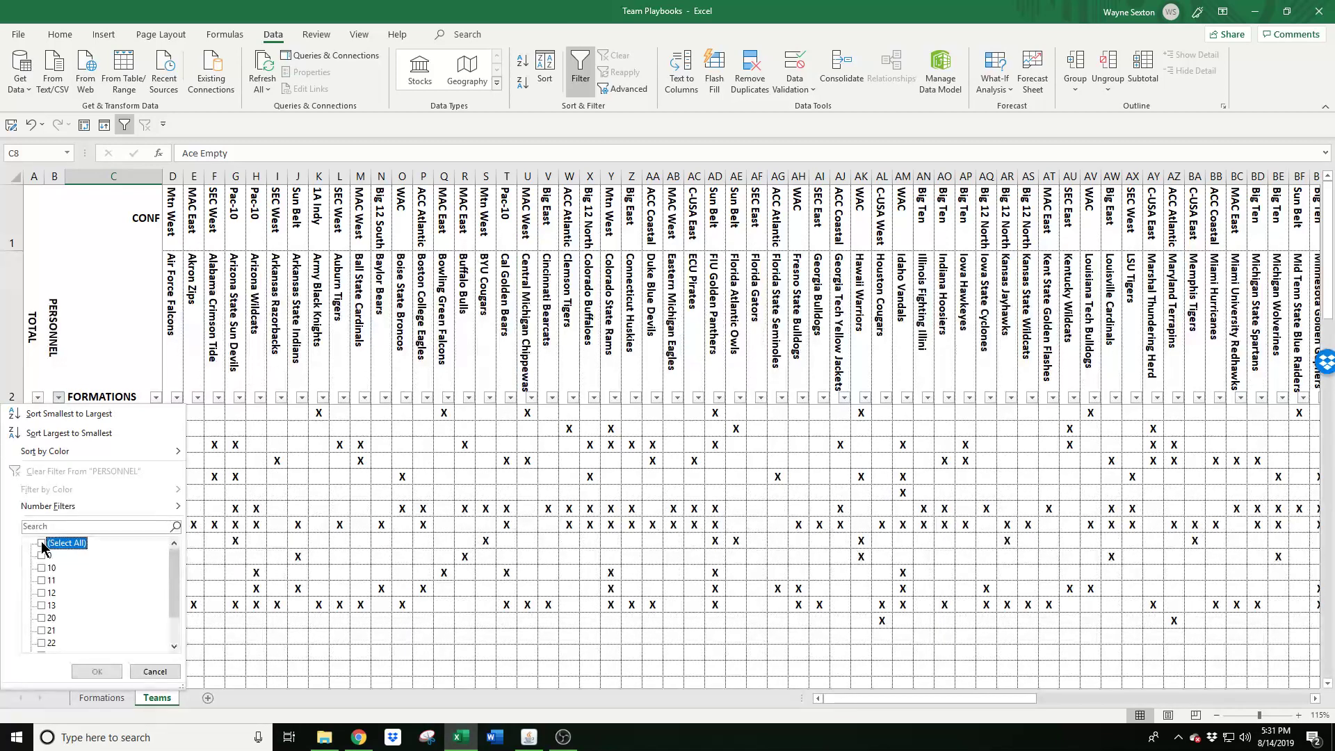
click(41, 618)
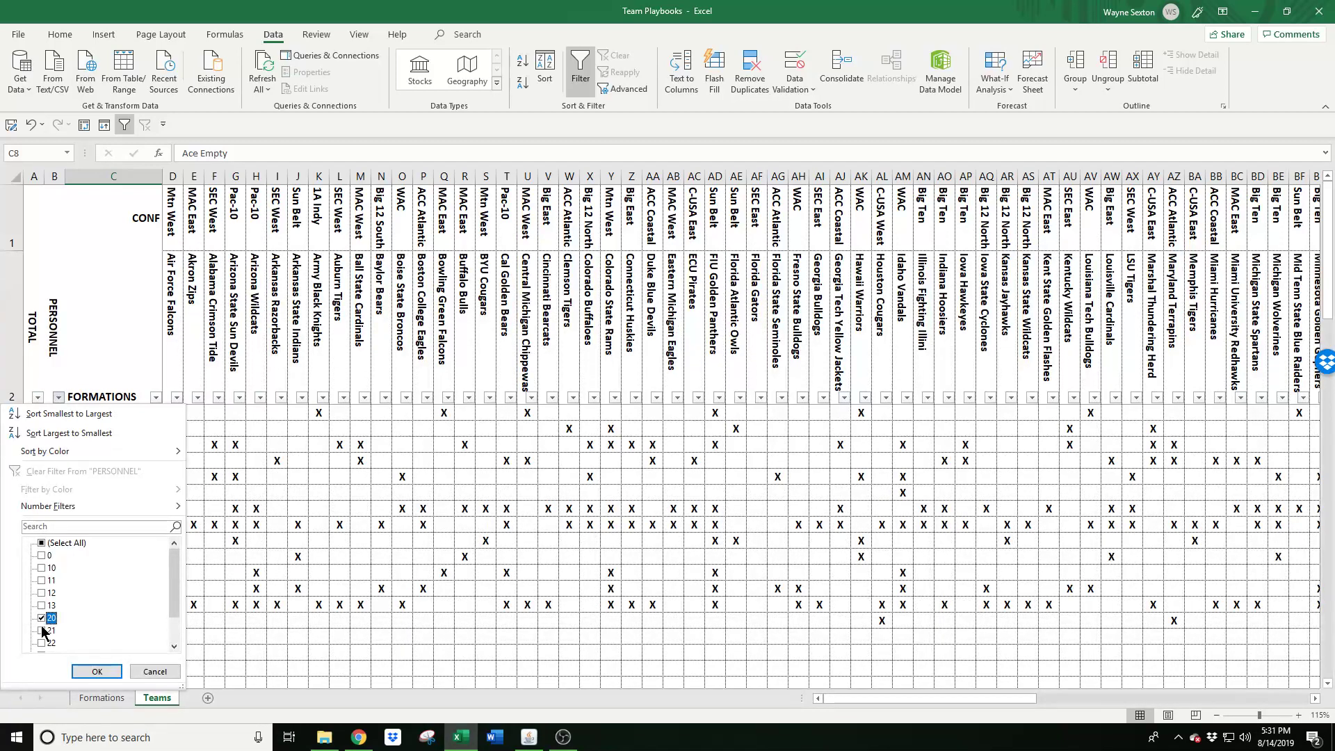
click(41, 630)
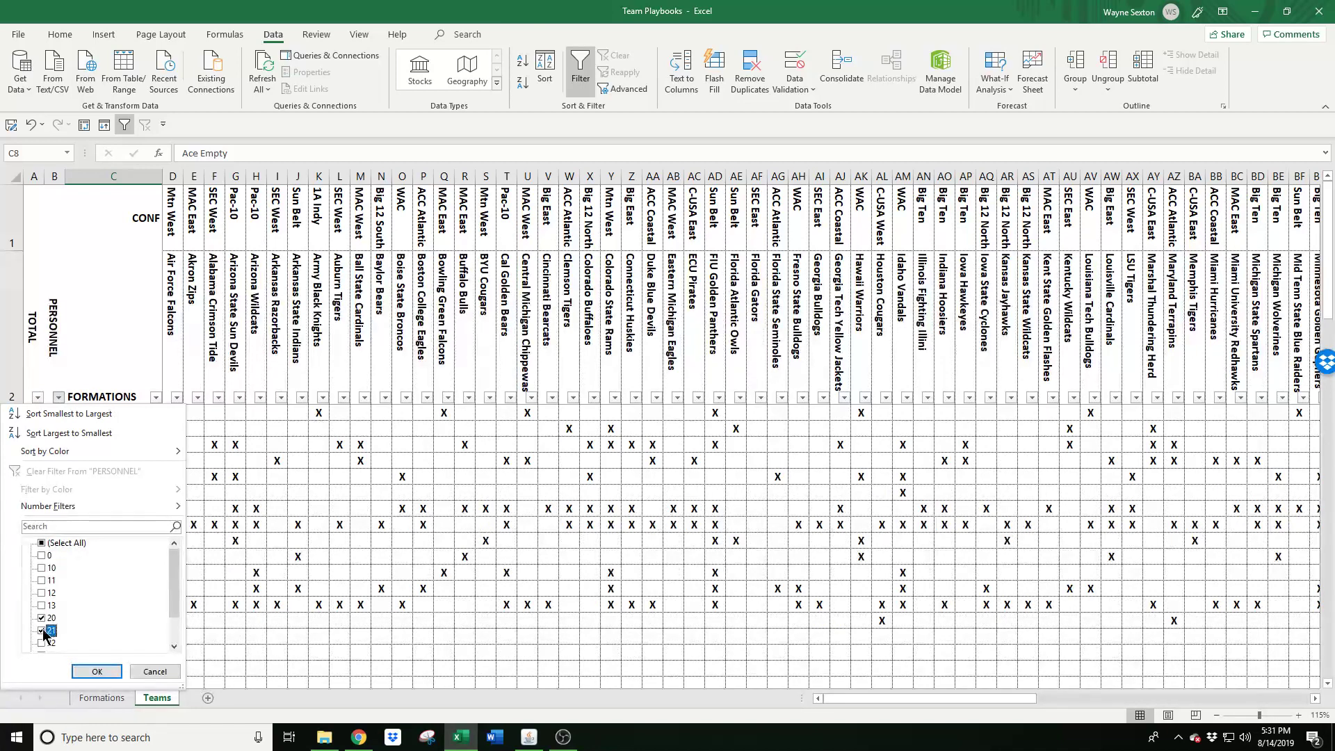
click(42, 569)
click(97, 671)
click(426, 574)
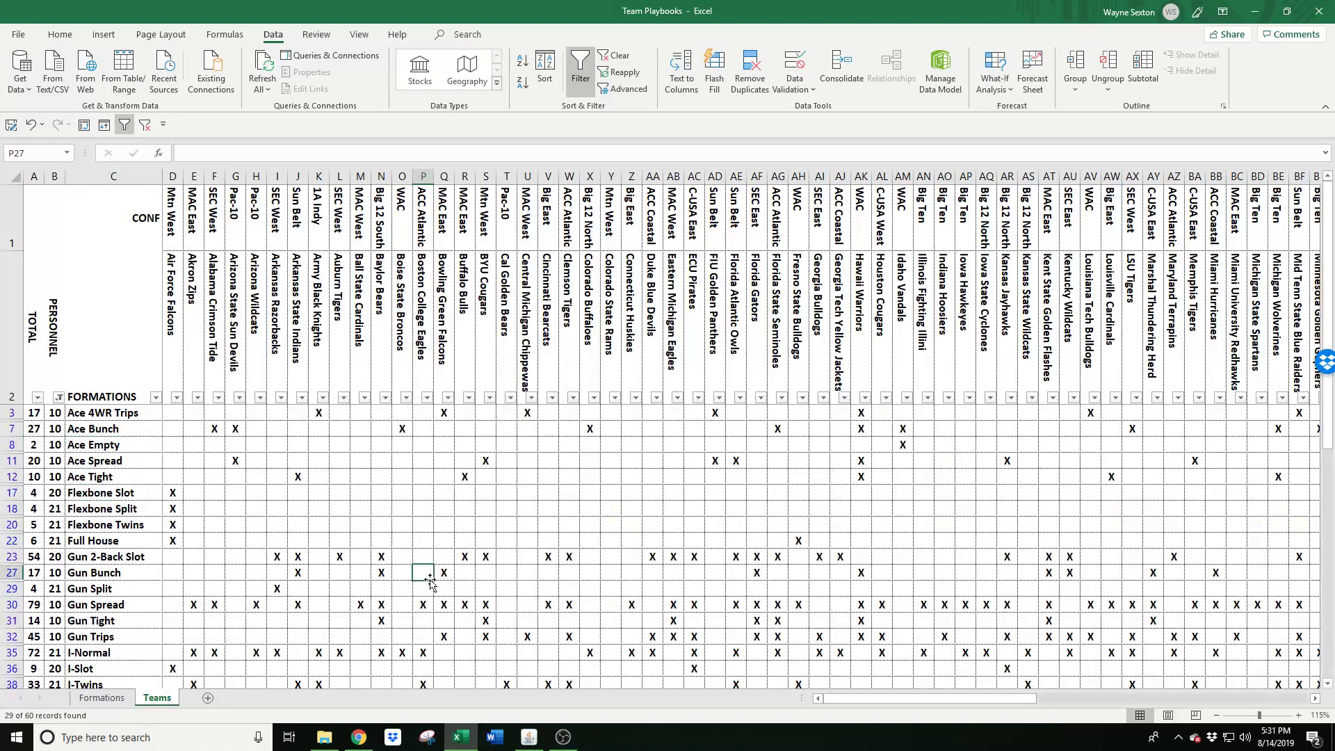
scroll(428, 581, down, 3)
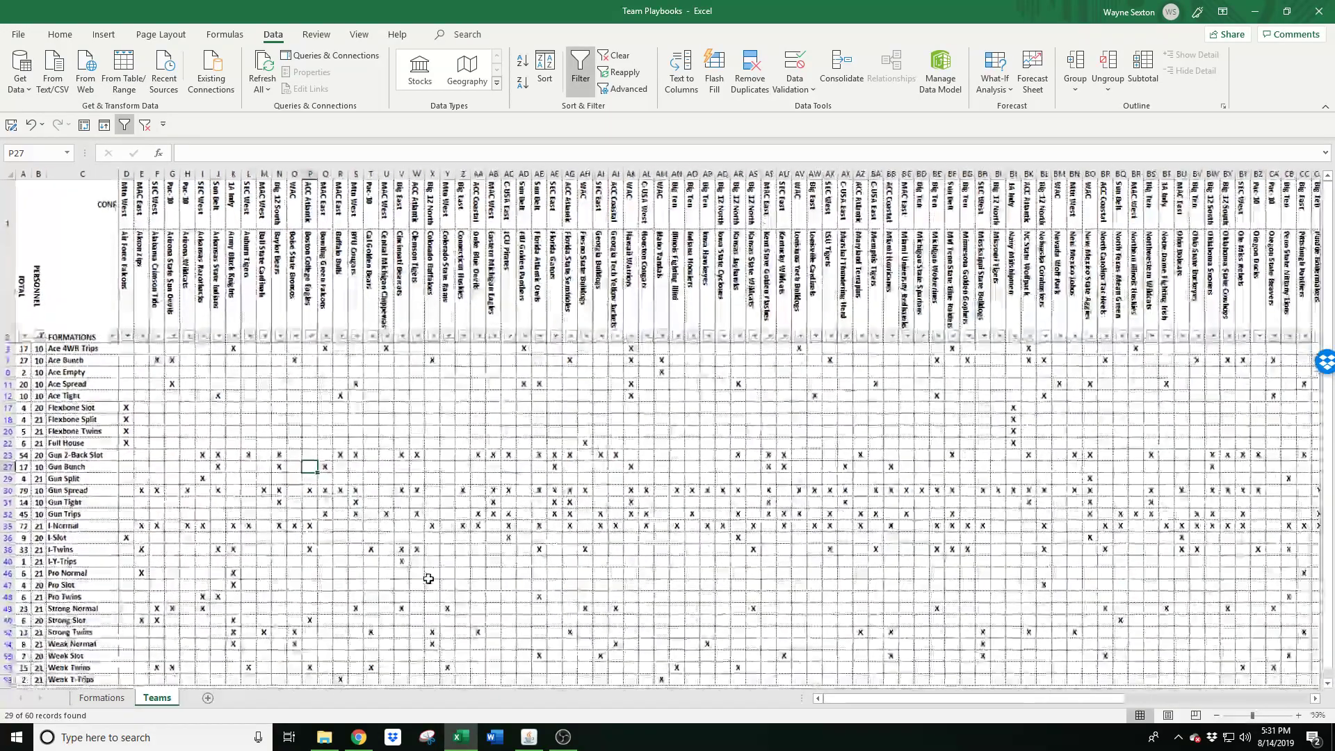
scroll(429, 578, down, 1)
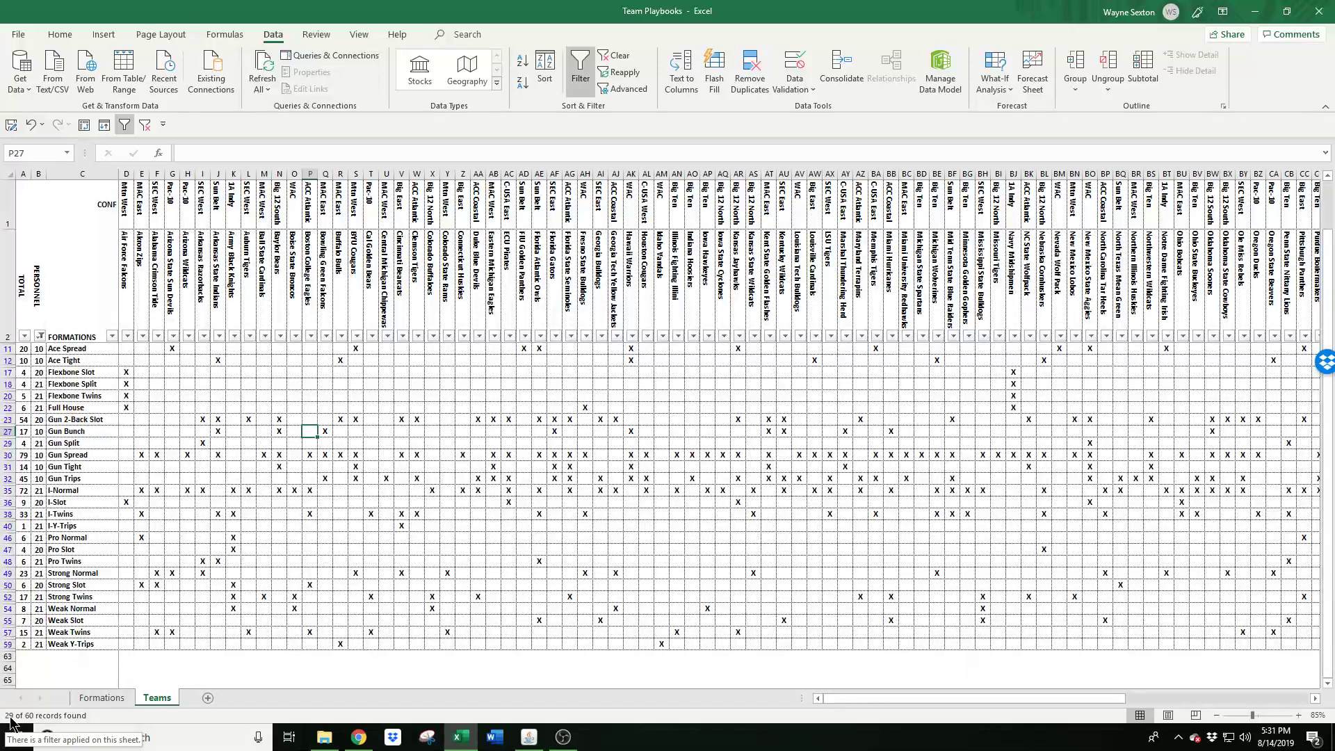
scroll(307, 458, up, 1)
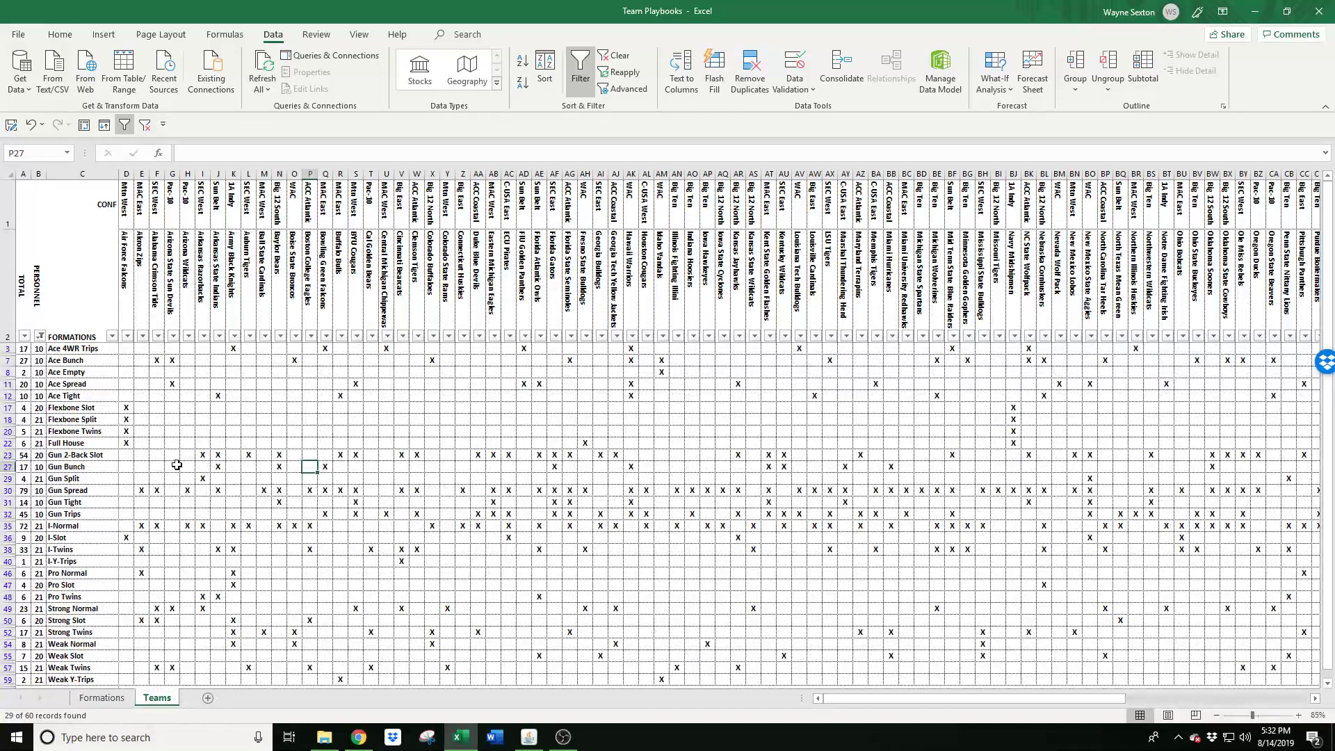
click(537, 429)
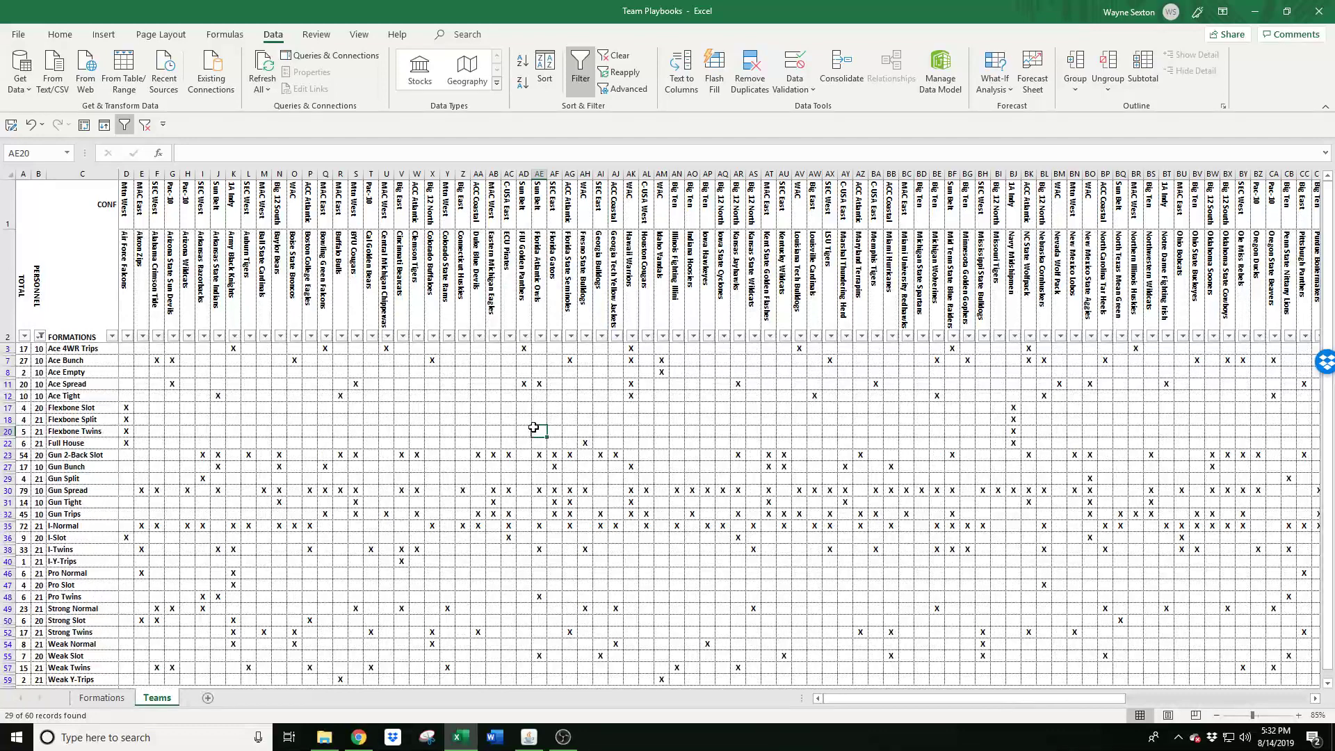
Switch to the NCAA 06 Revival website in Chrome and open its team Playbooks page
click(366, 743)
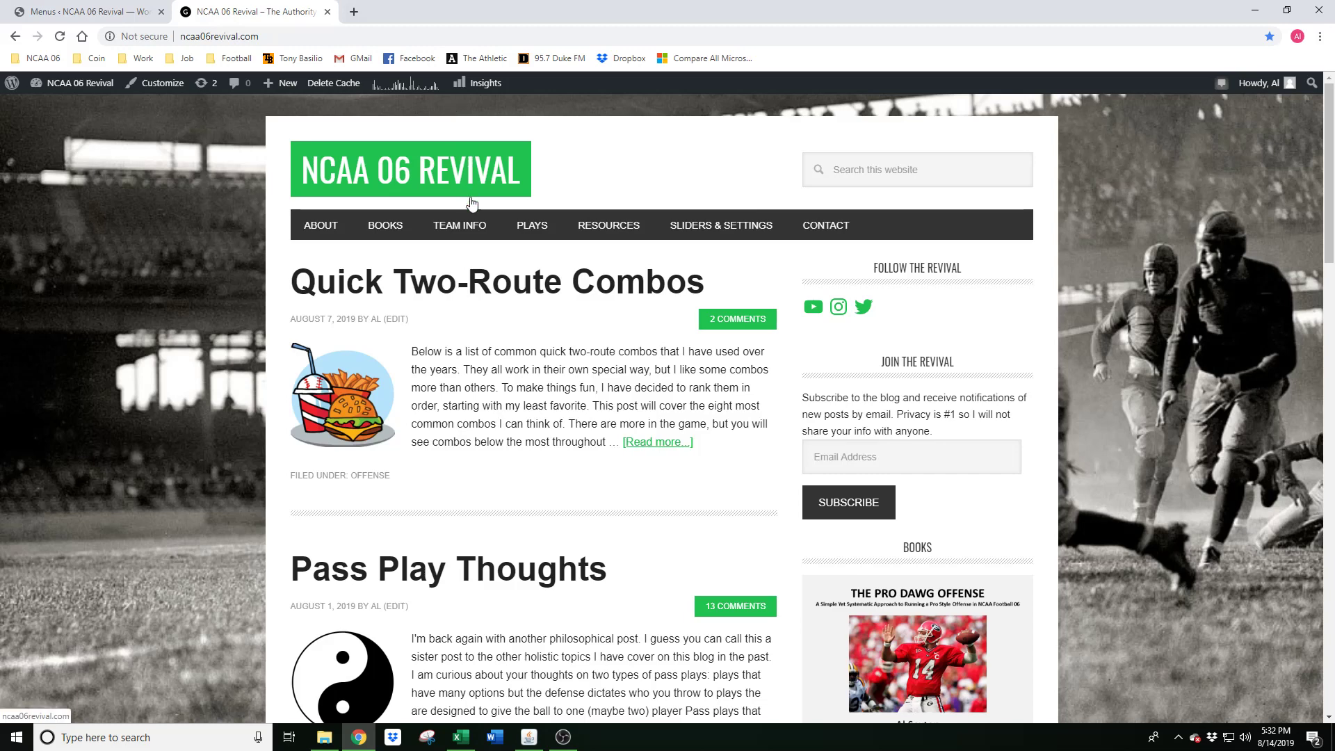
mouse_move(472, 233)
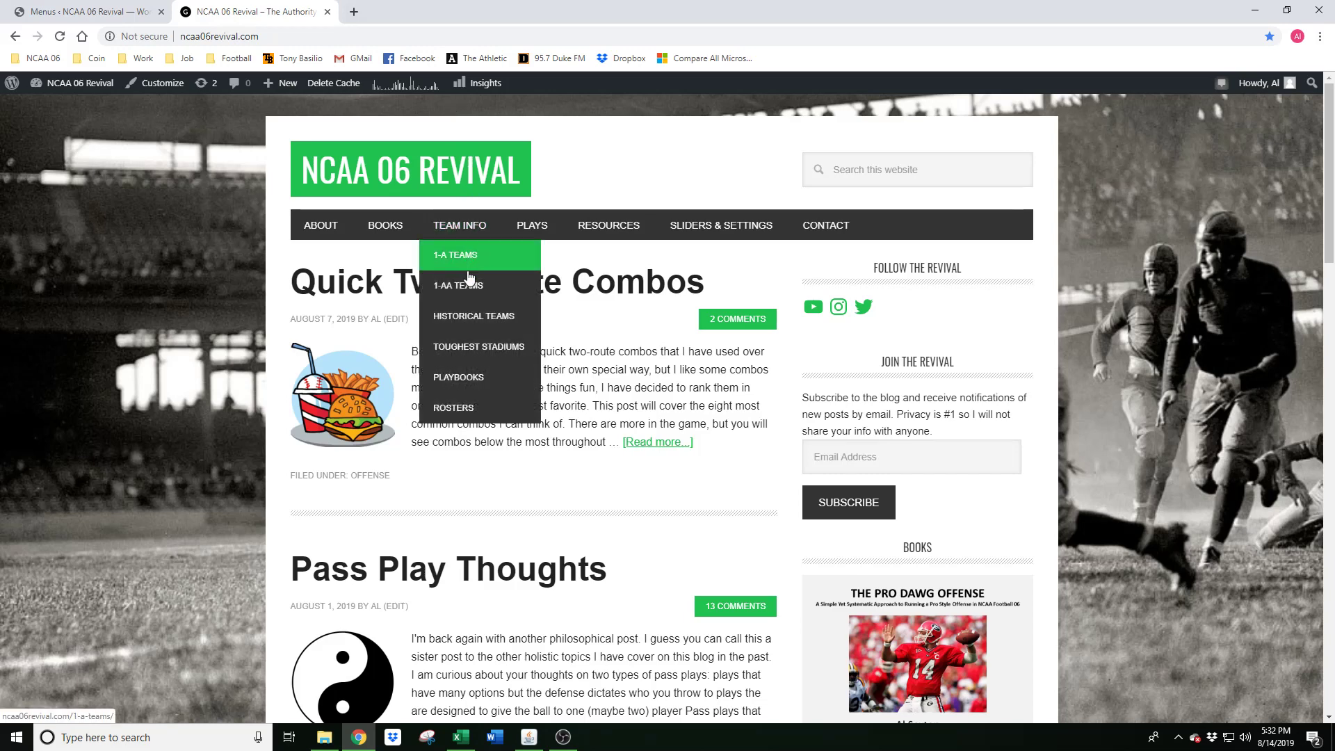
click(460, 382)
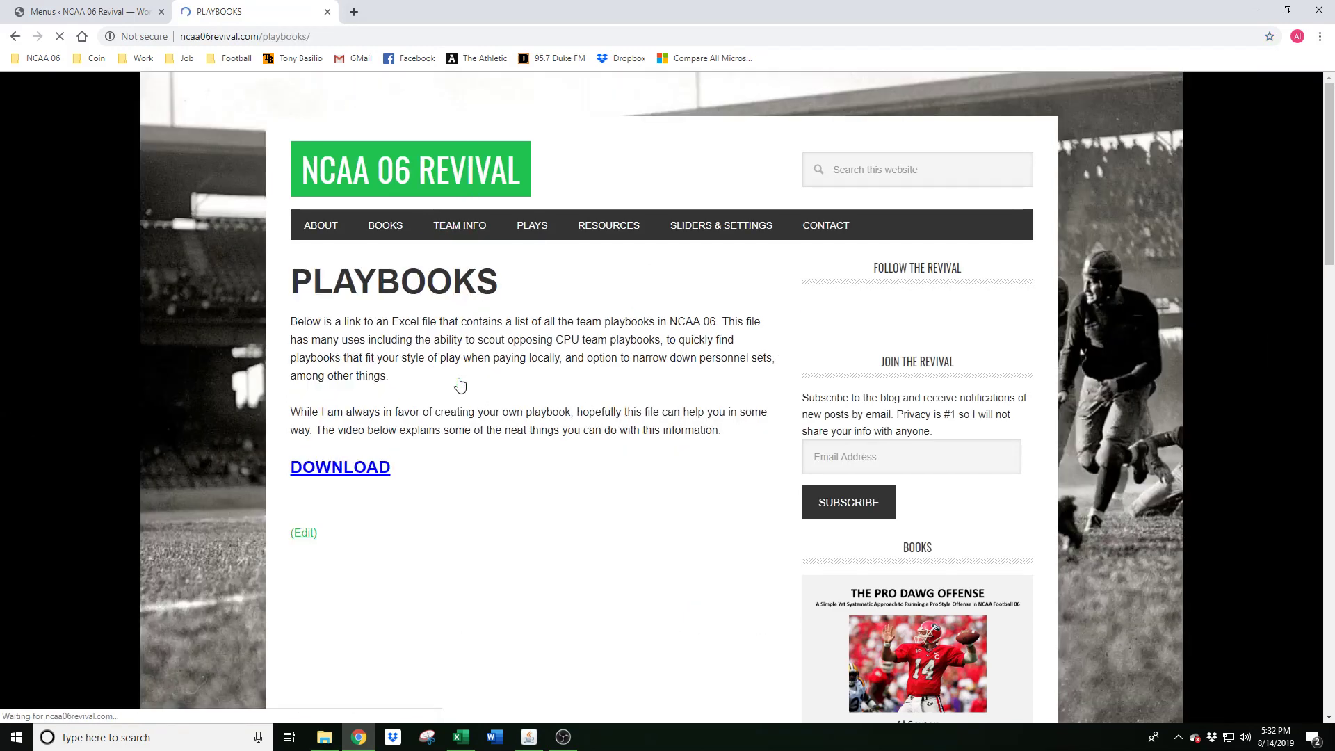